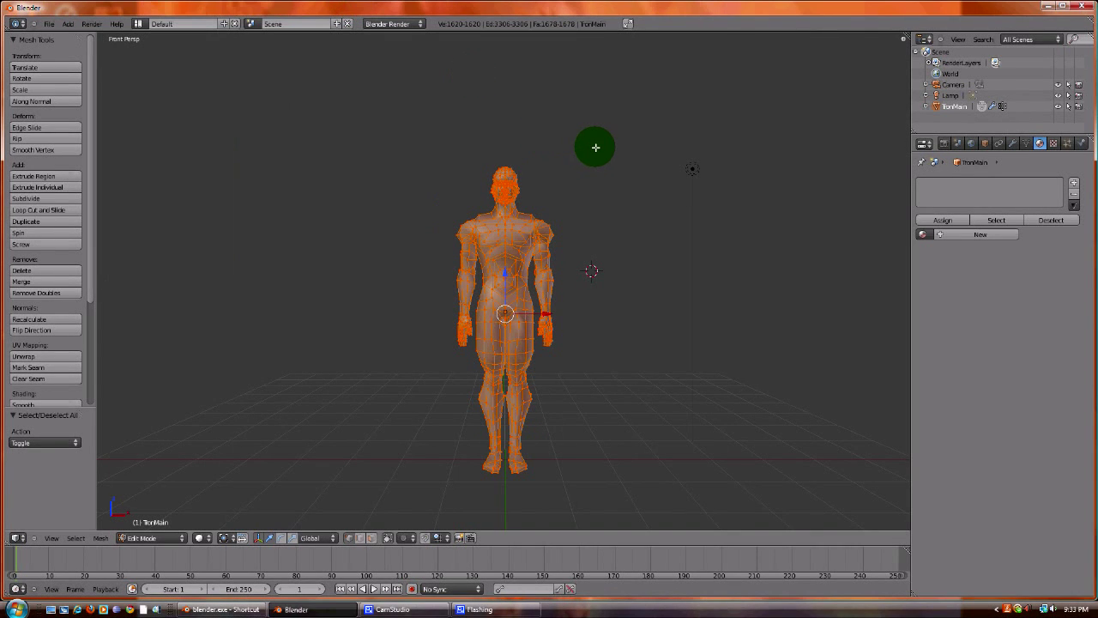
# Step: Switch the TronMain mesh from Edit Mode back to Object Mode
pyautogui.click(182, 539)
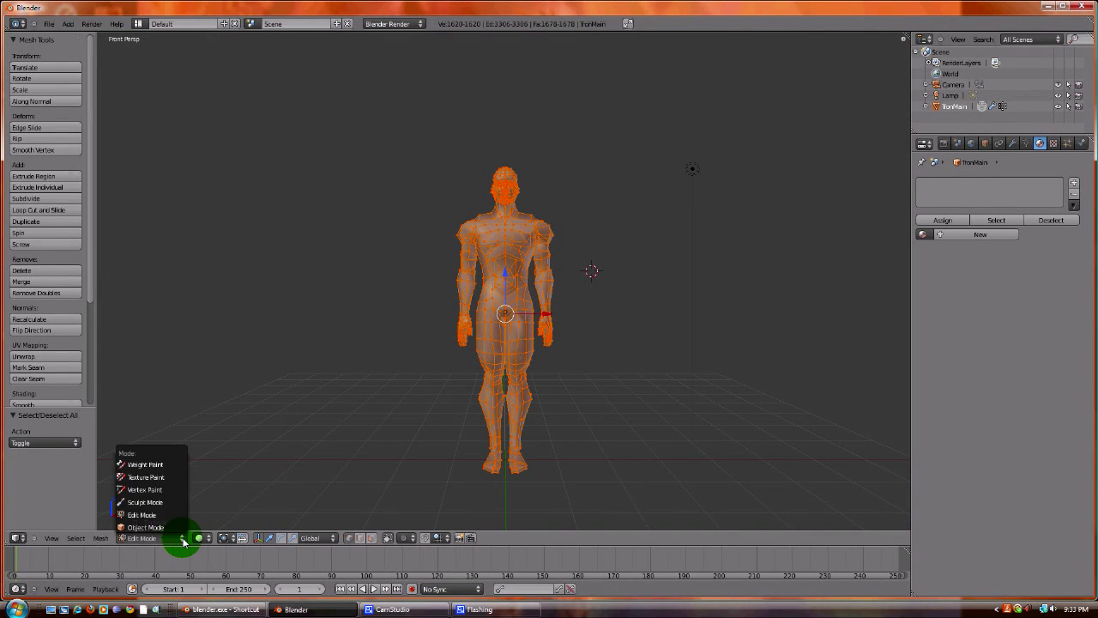
pyautogui.click(178, 527)
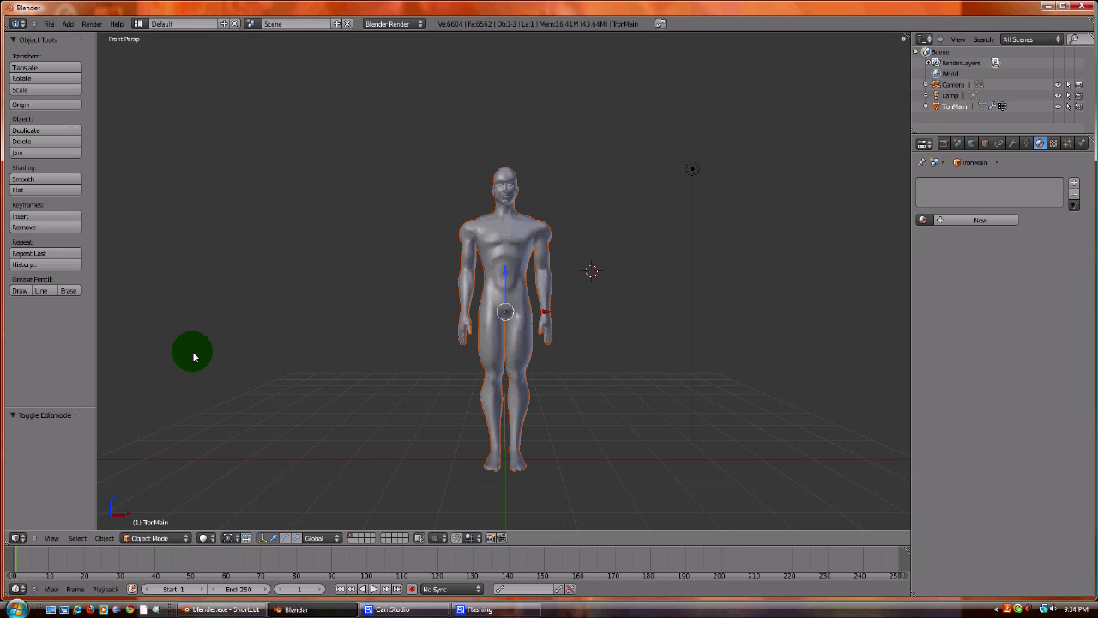
pyautogui.scroll(3, 569, 237)
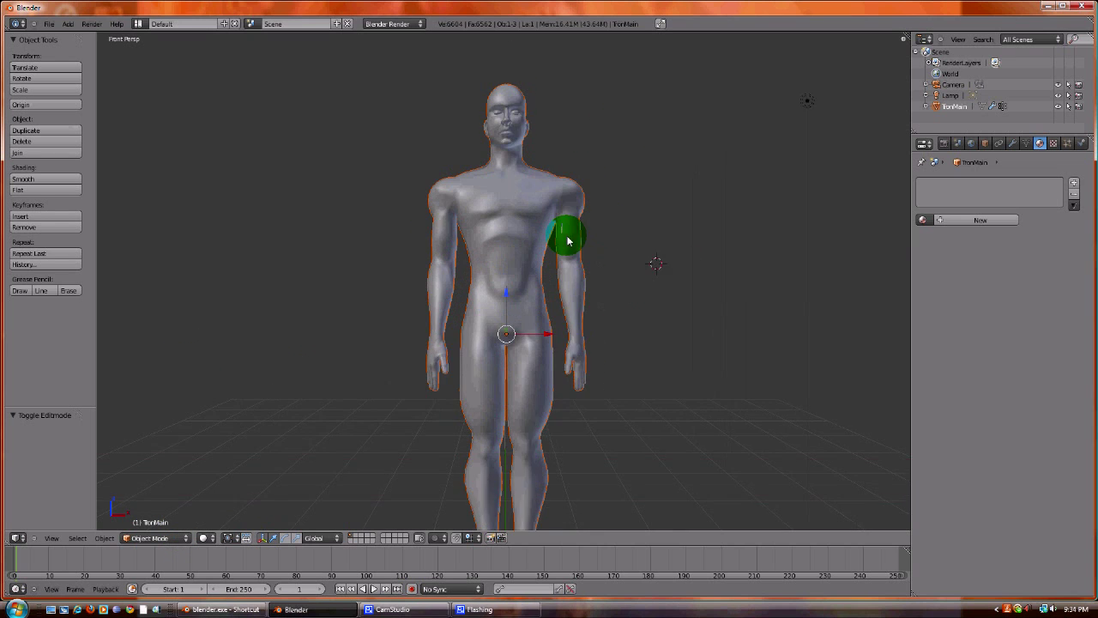
pyautogui.moveTo(569, 235); pyautogui.dragTo(428, 313, button='middle')
pyautogui.scroll(1, 428, 312)
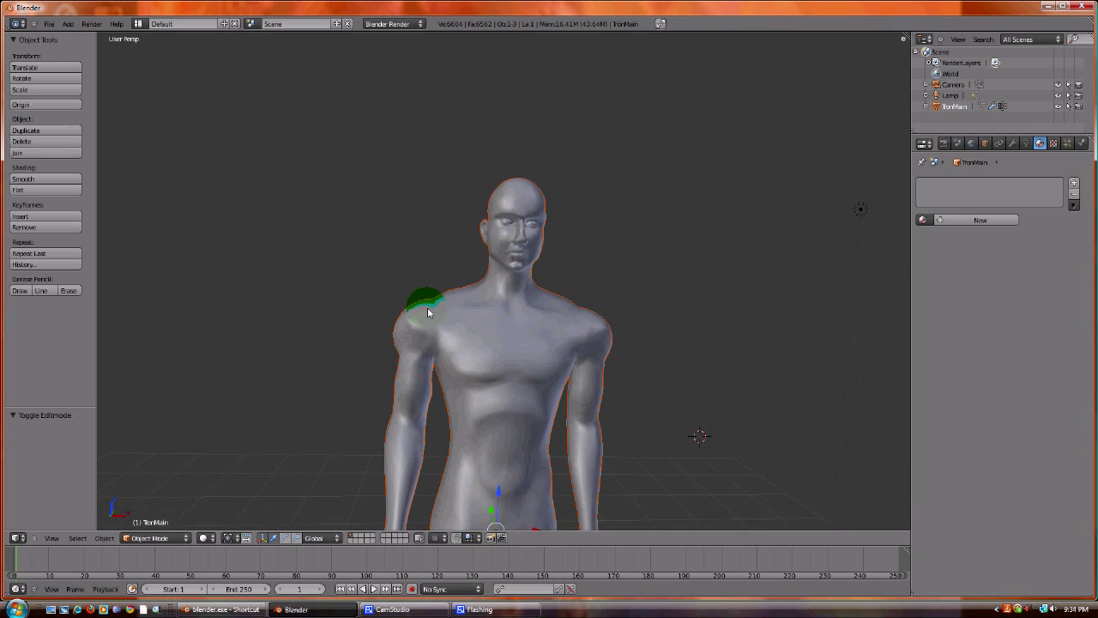
pyautogui.press('KP_1')
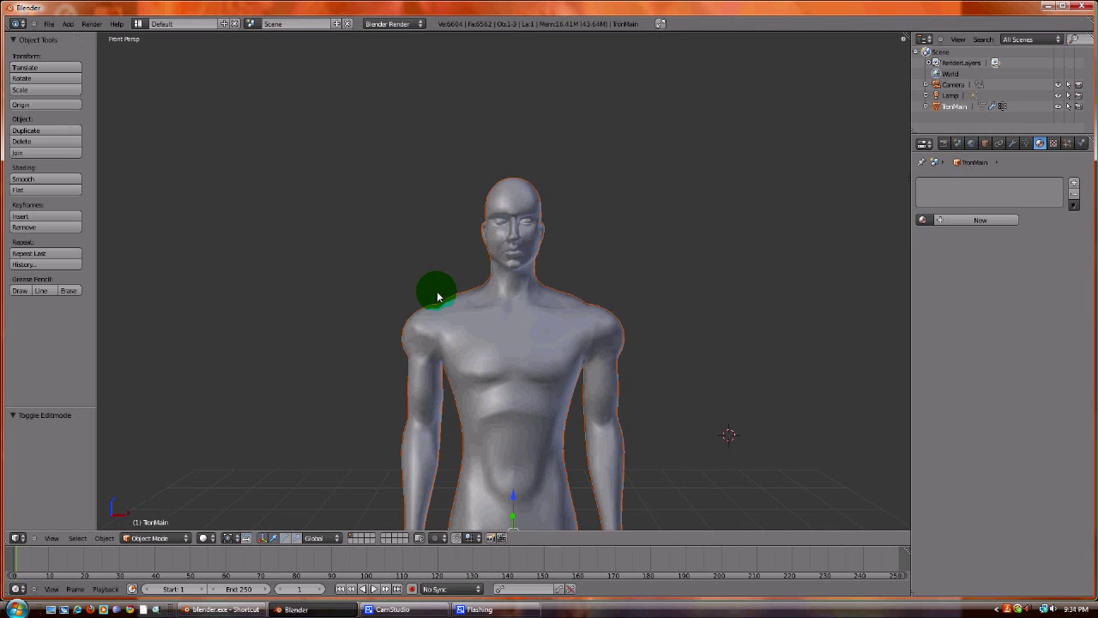
pyautogui.scroll(-3, 458, 304)
pyautogui.scroll(2, 459, 305)
pyautogui.keyDown('shift'); pyautogui.moveTo(630, 417); pyautogui.dragTo(624, 318, button='middle'); pyautogui.keyUp('shift')
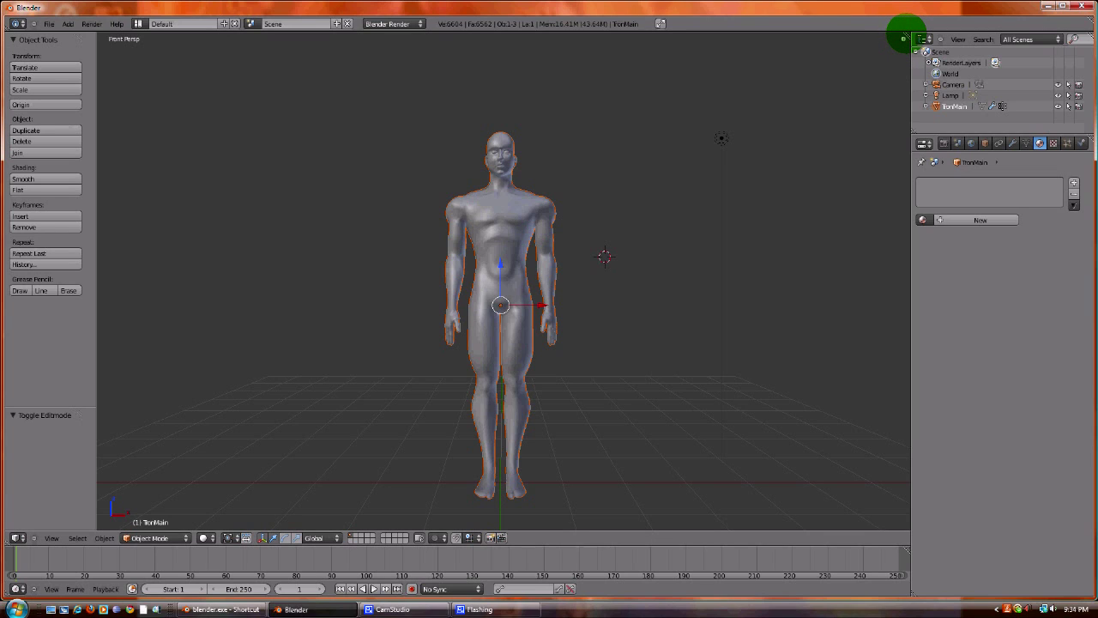
# Step: Split into three 3D views: right-side view (Numpad 3) on the left, angled perspective on the right
pyautogui.moveTo(907, 36); pyautogui.dragTo(478, 49)
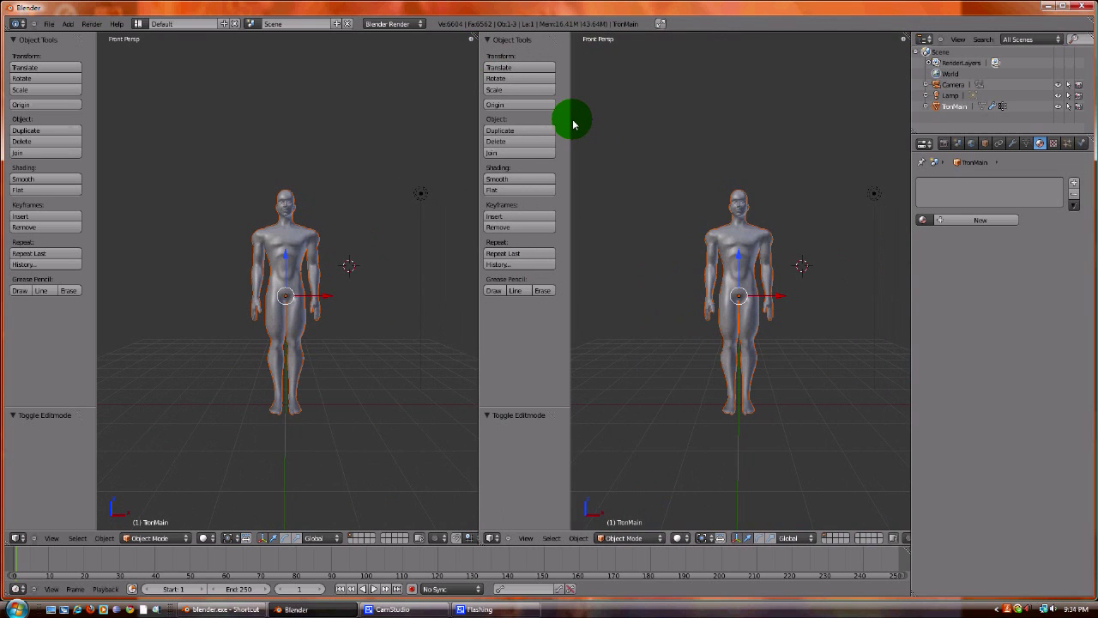
pyautogui.moveTo(569, 120); pyautogui.dragTo(464, 132)
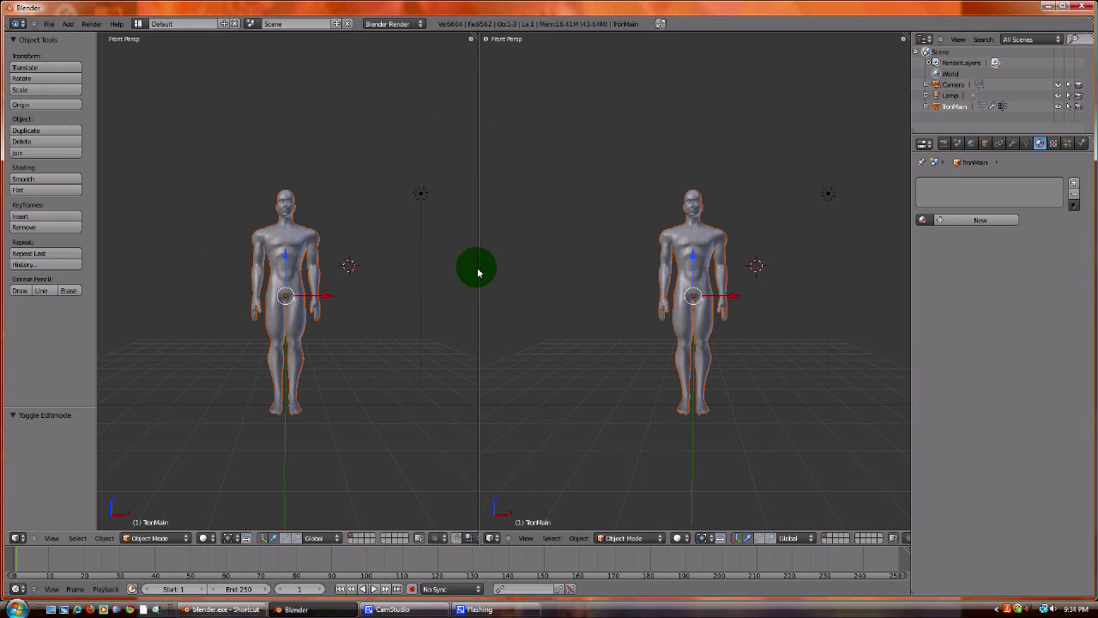
pyautogui.moveTo(478, 267); pyautogui.dragTo(337, 282)
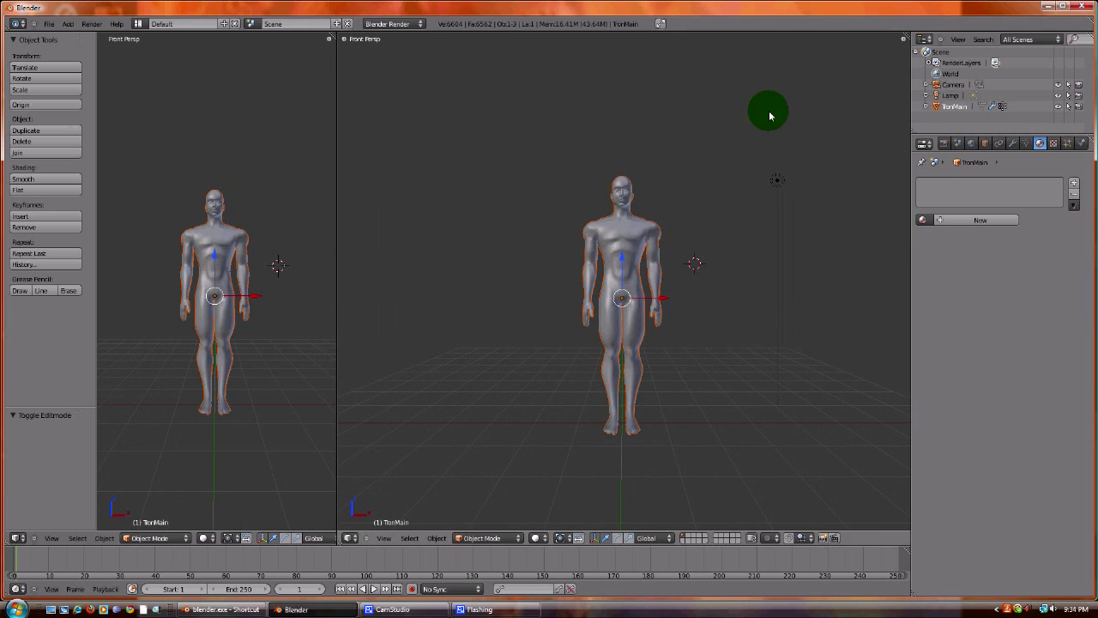
pyautogui.moveTo(904, 34); pyautogui.dragTo(674, 54)
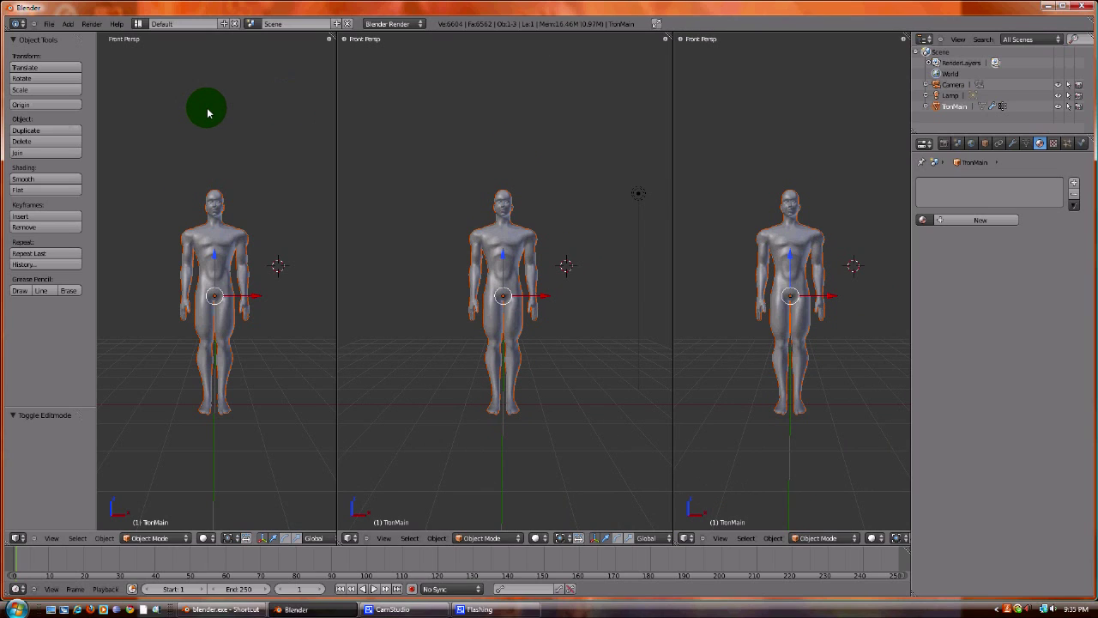
pyautogui.press('KP_3')
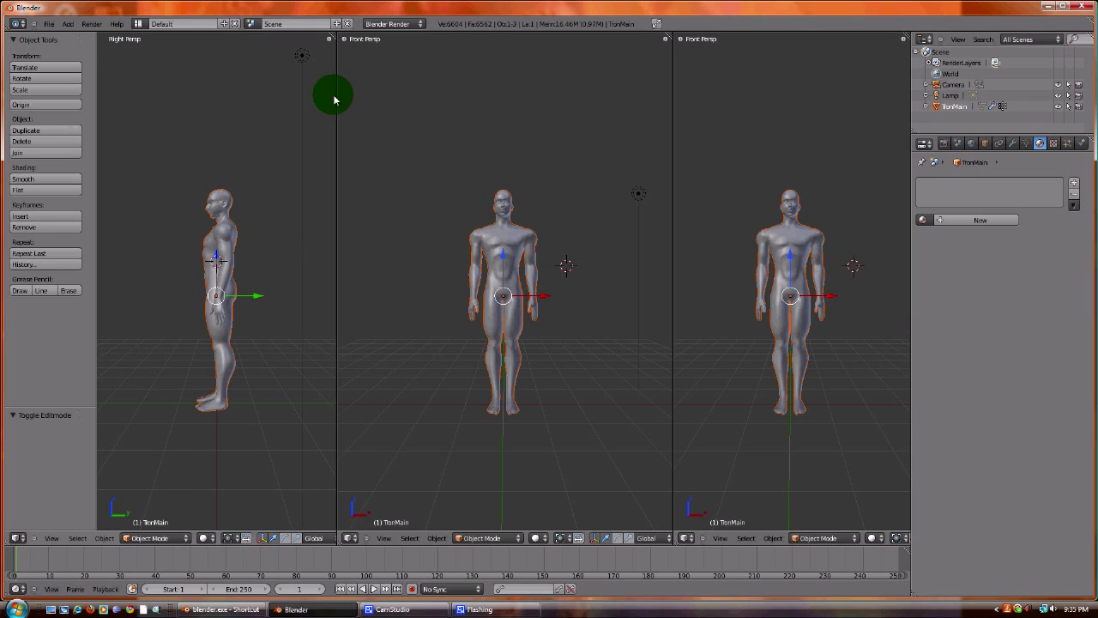
pyautogui.moveTo(753, 177); pyautogui.dragTo(738, 316, button='middle')
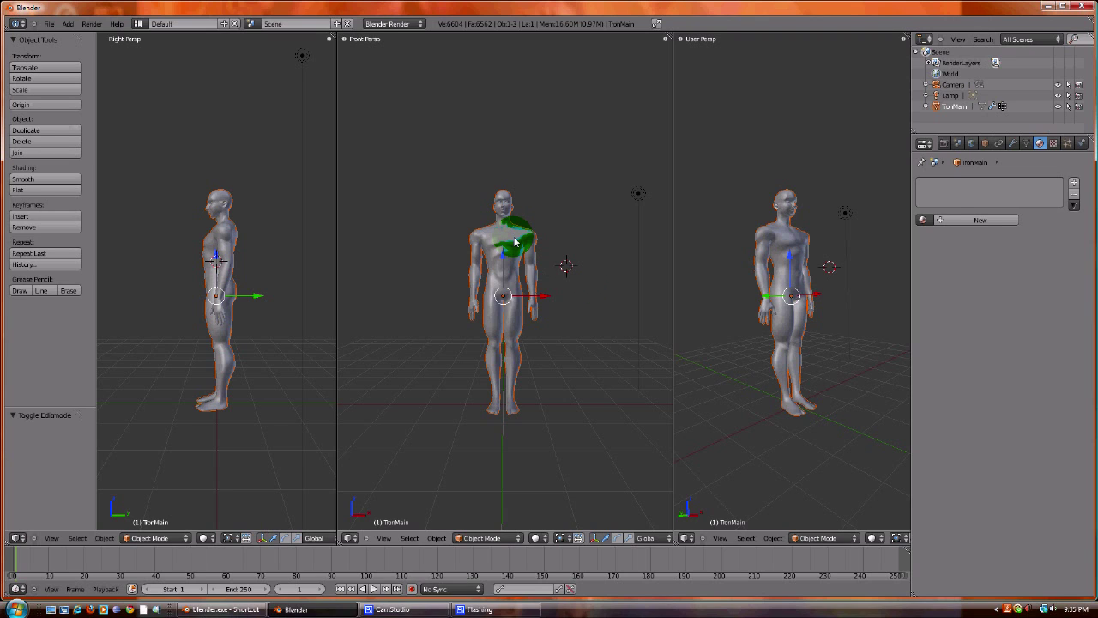
# Step: Turn off the transform manipulator in all three views and narrow the side panels for more width
pyautogui.scroll(2, 518, 246)
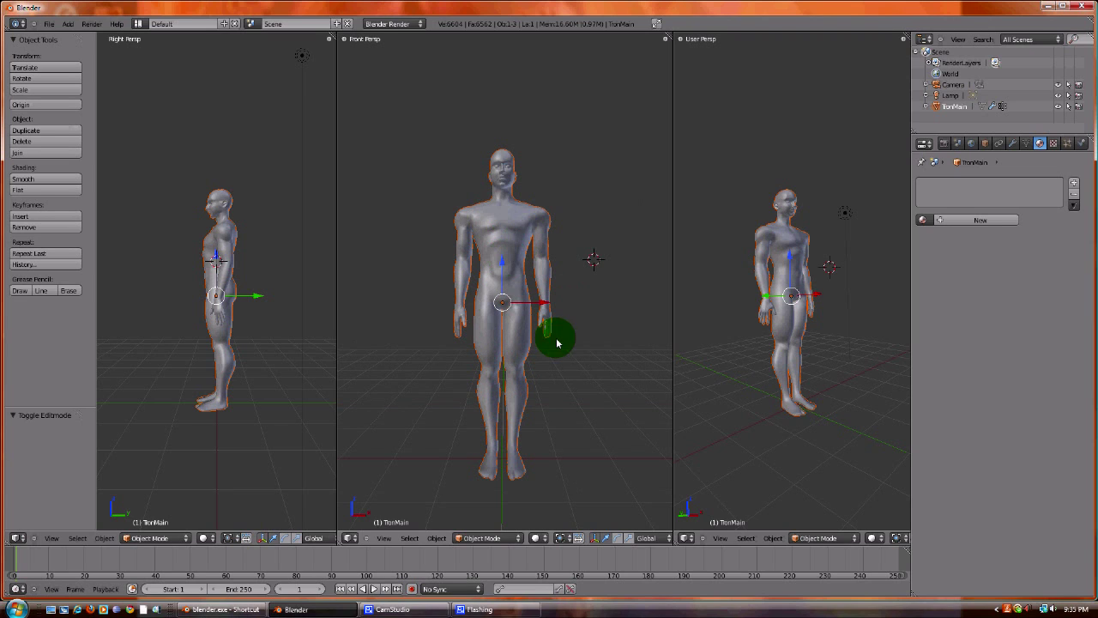
pyautogui.click(597, 538)
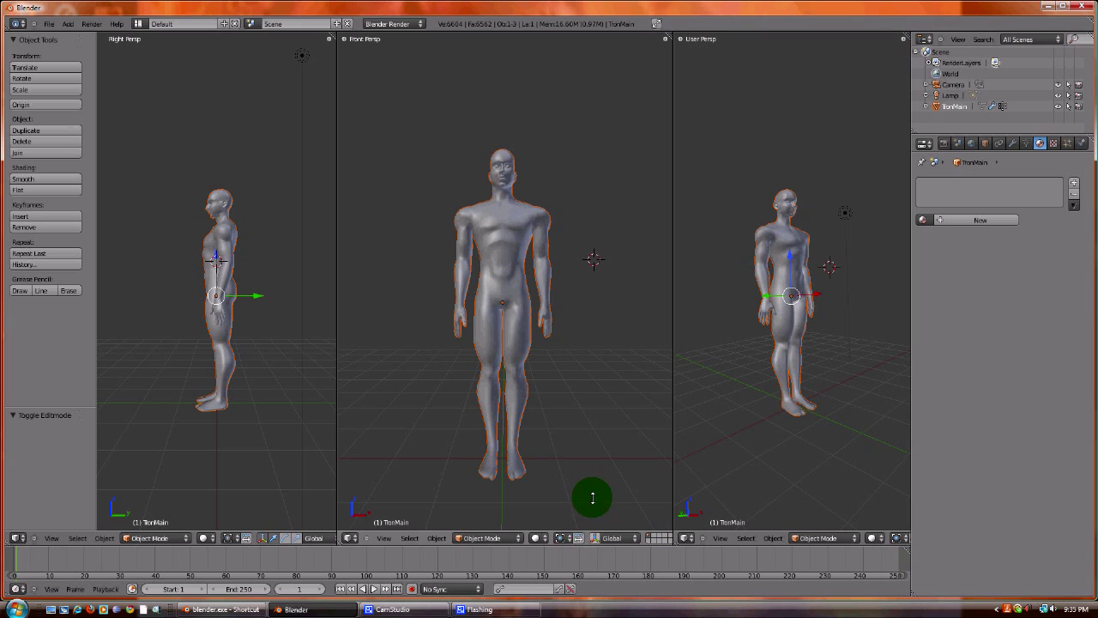
pyautogui.click(261, 538)
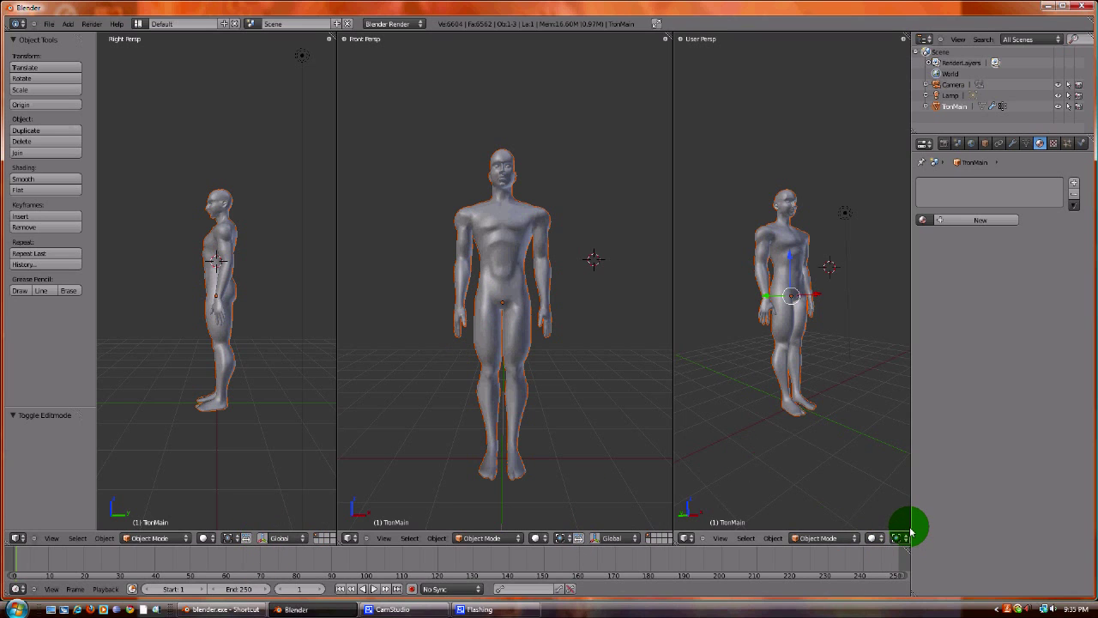
pyautogui.moveTo(911, 538); pyautogui.dragTo(1023, 538)
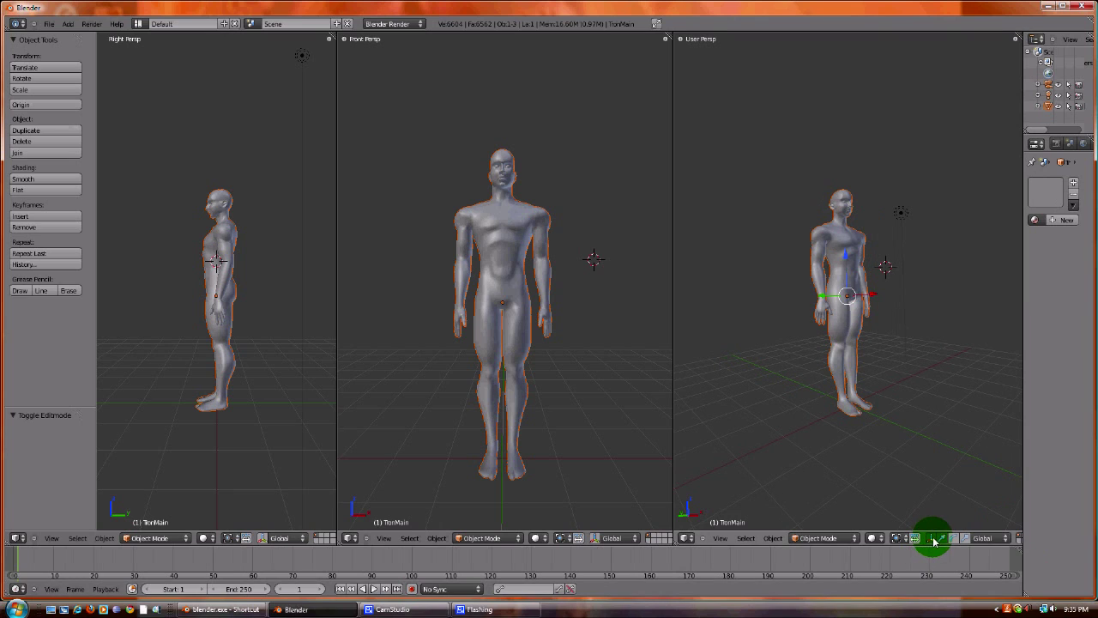
pyautogui.click(916, 538)
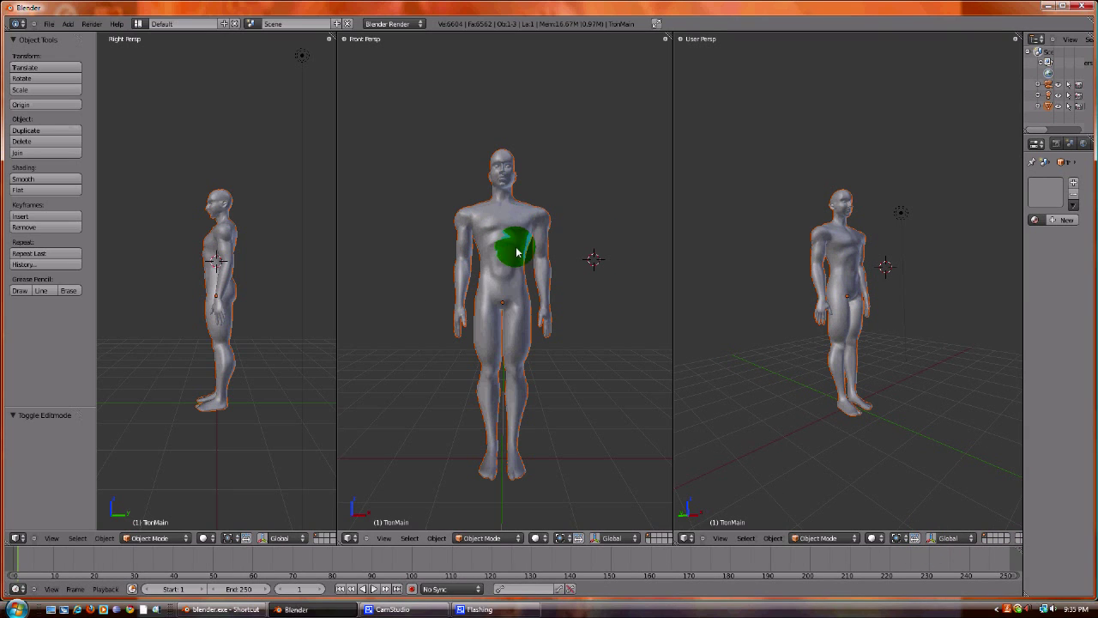
# Step: Put TronMain into Edit Mode, deselect everything, and orbit the centre view to an angle
pyautogui.click(484, 539)
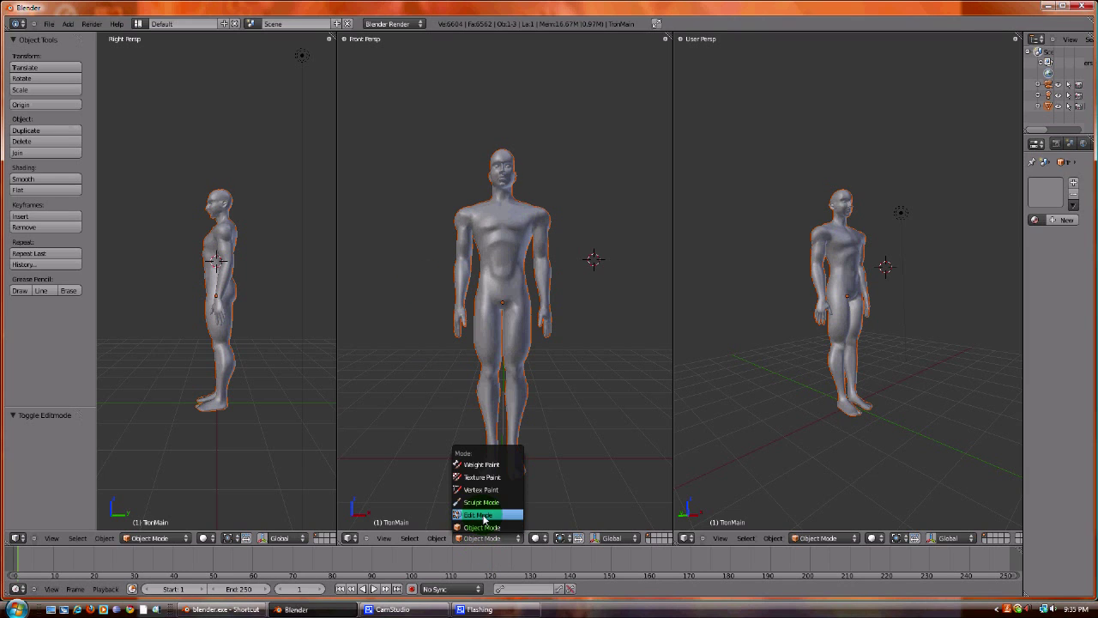
pyautogui.click(483, 513)
pyautogui.scroll(2, 593, 356)
pyautogui.press('a')
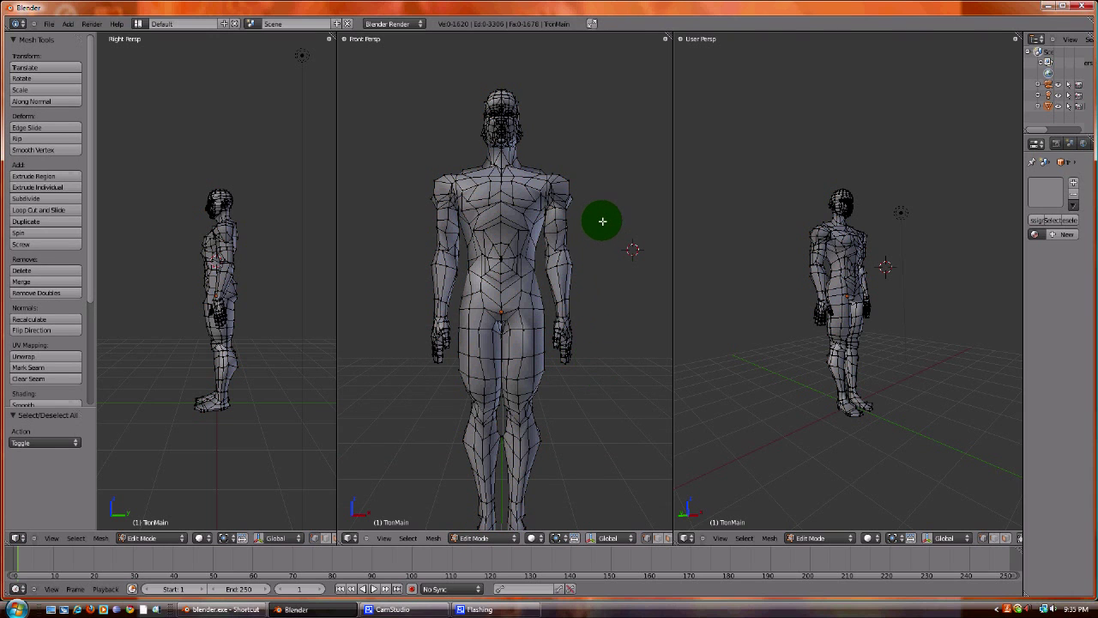
pyautogui.scroll(1, 610, 184)
pyautogui.moveTo(610, 175); pyautogui.dragTo(732, 304, button='middle')
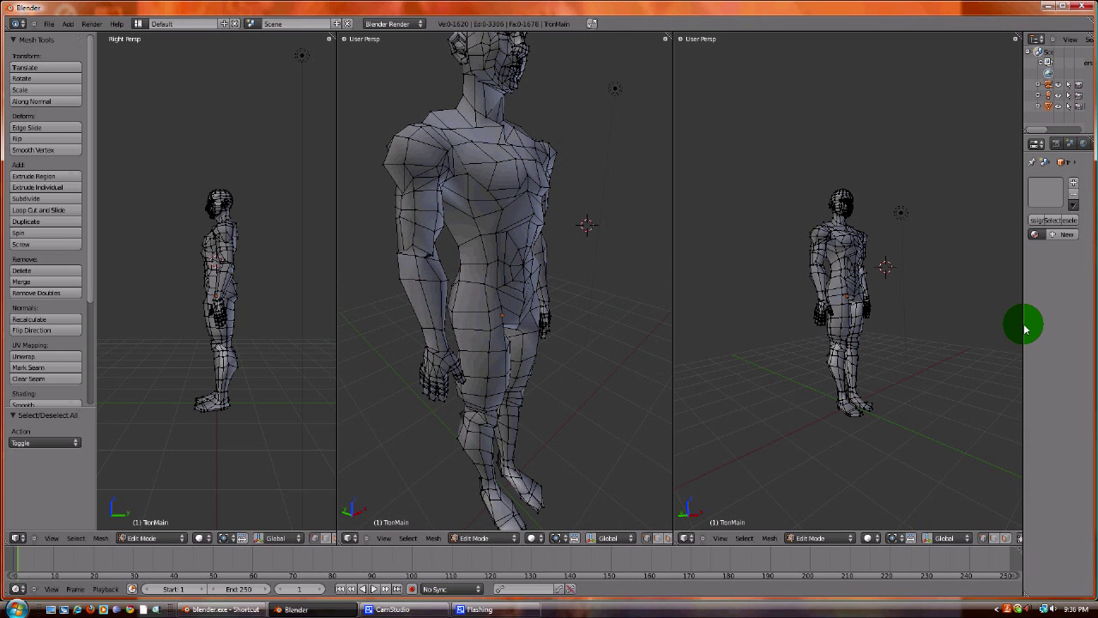
pyautogui.moveTo(1022, 325); pyautogui.dragTo(895, 334)
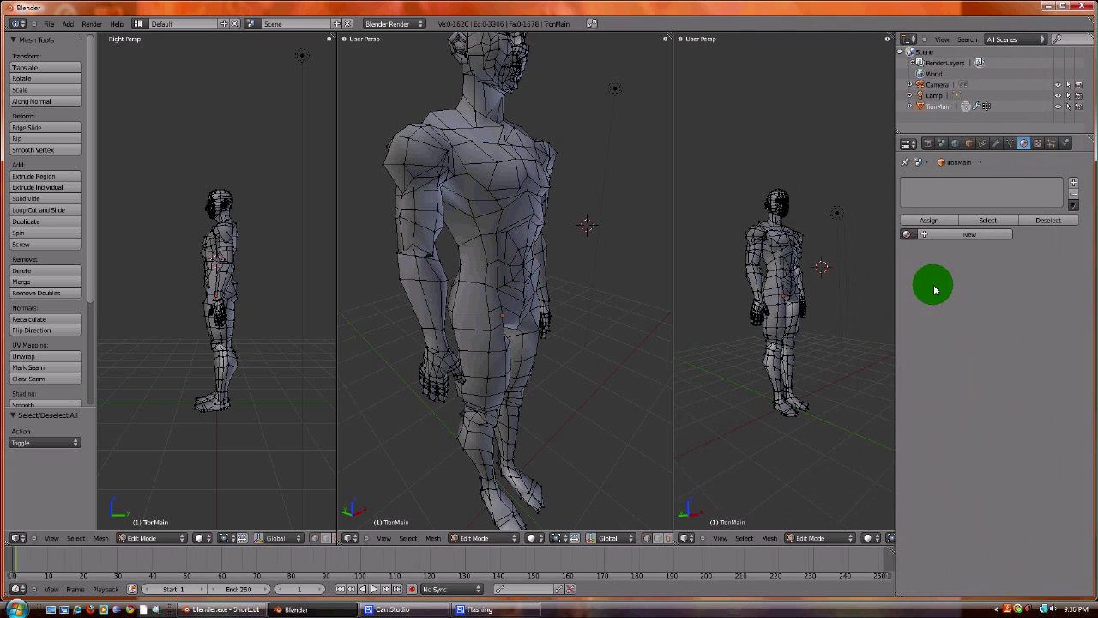
# Step: Delete the Armature modifier, leaving only Subsurf in the modifier stack
pyautogui.click(999, 144)
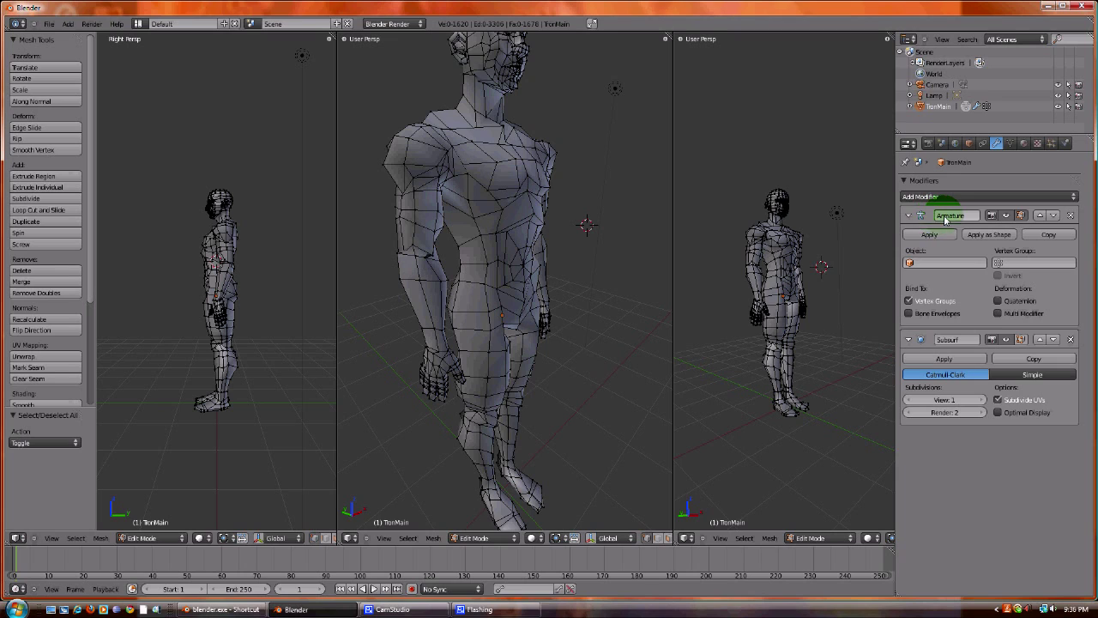
pyautogui.click(1071, 216)
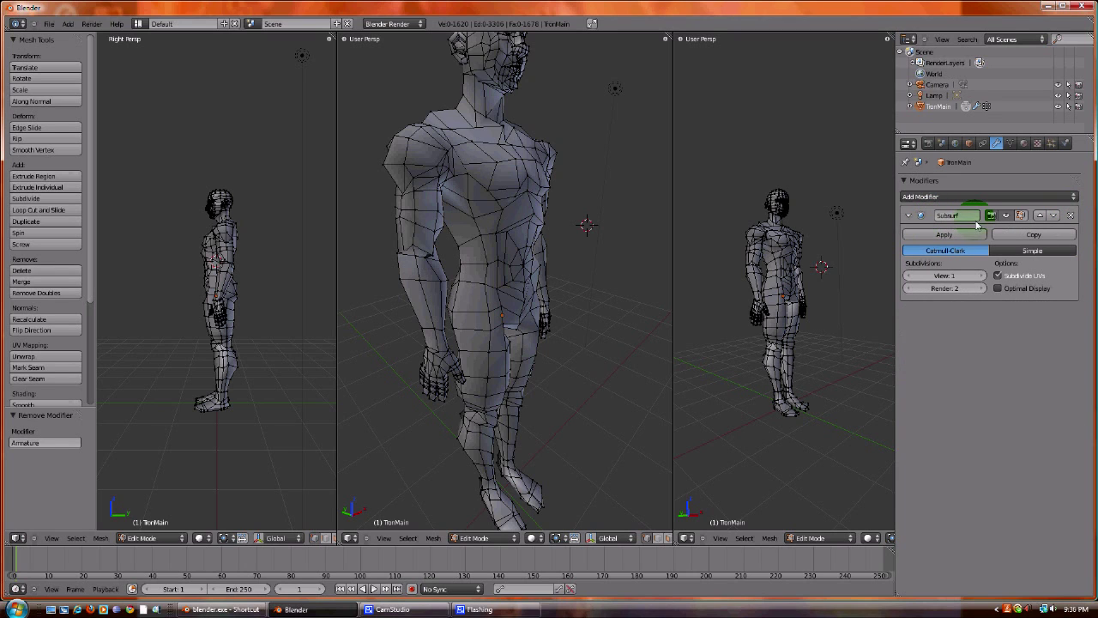
pyautogui.click(938, 213)
pyautogui.press('Return')
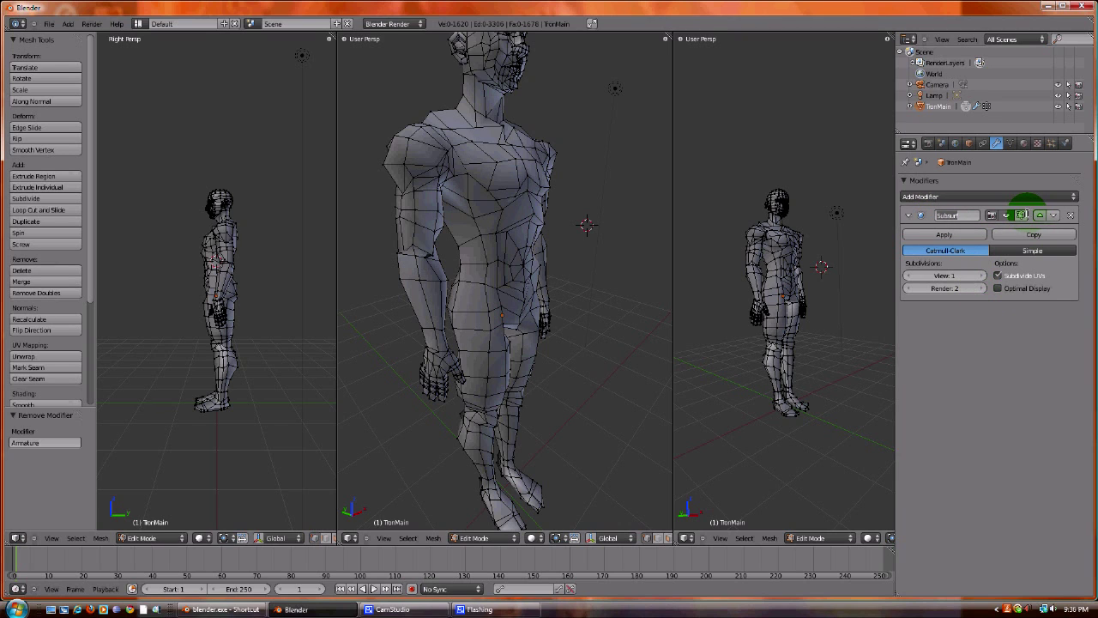
# Step: Enable Subsurf's edit-mode and on-cage display so the wireframe follows the smoothed mesh
pyautogui.click(1022, 215)
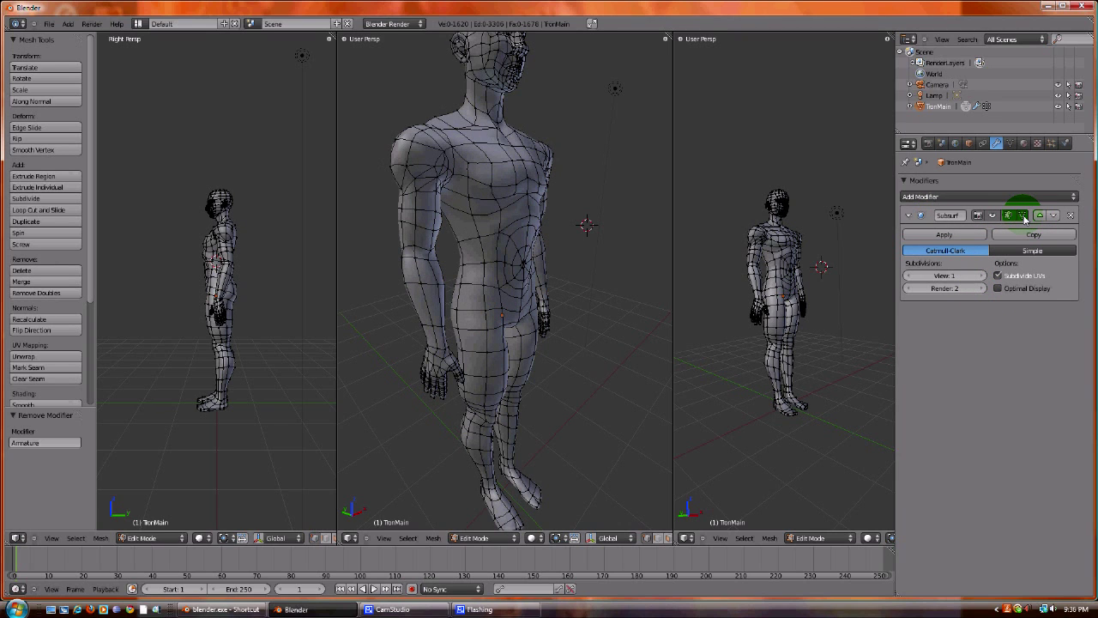
pyautogui.moveTo(622, 272); pyautogui.dragTo(527, 429, button='middle')
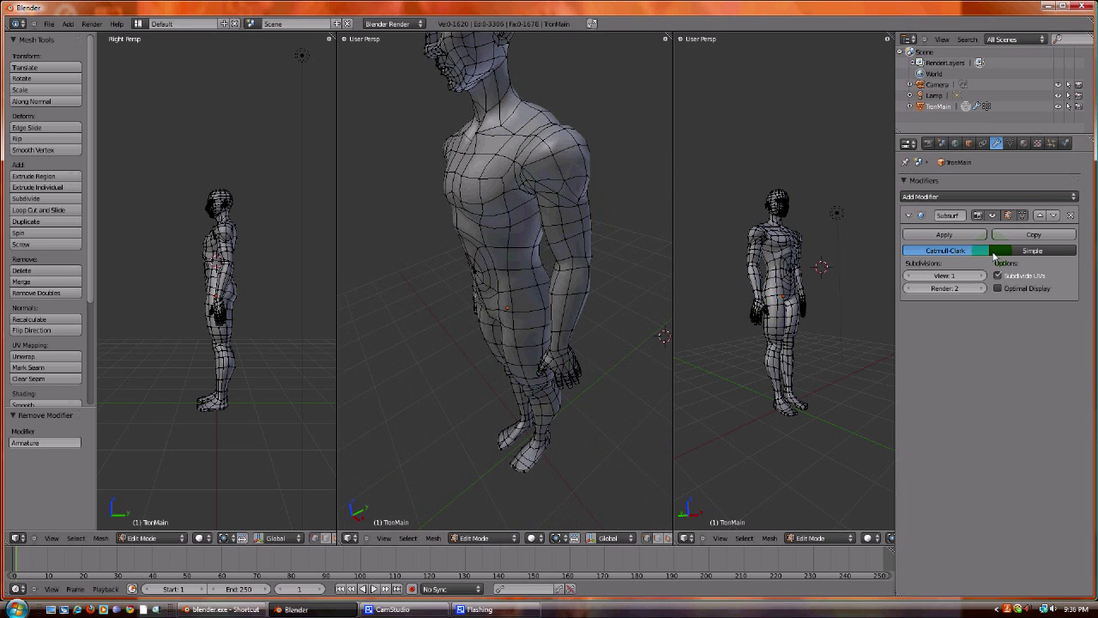
pyautogui.click(1023, 216)
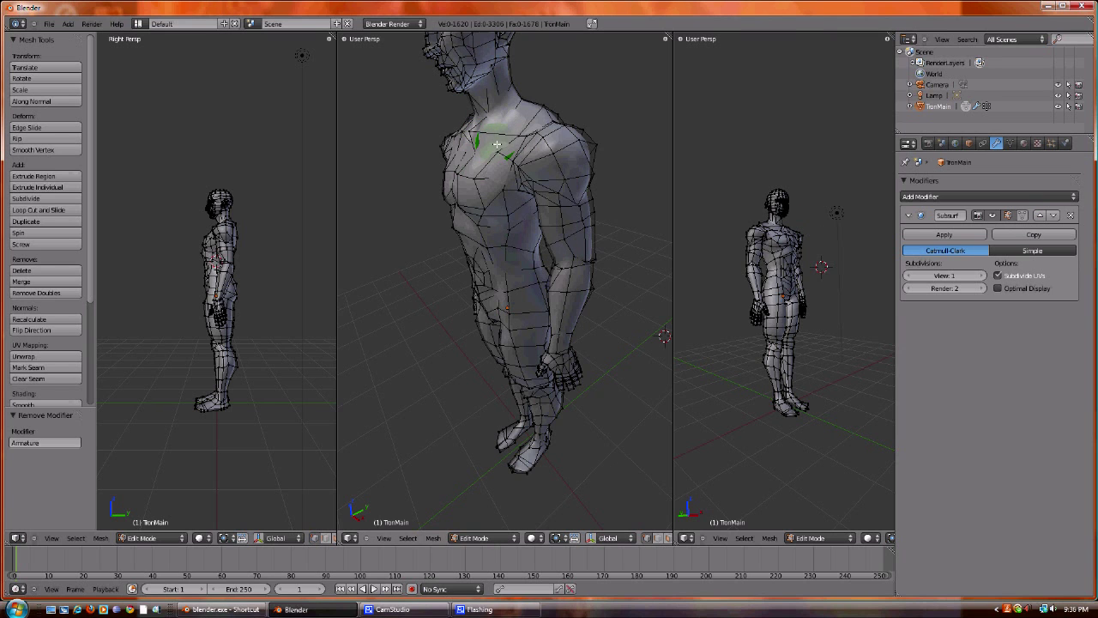
pyautogui.moveTo(497, 144); pyautogui.dragTo(509, 188, button='middle')
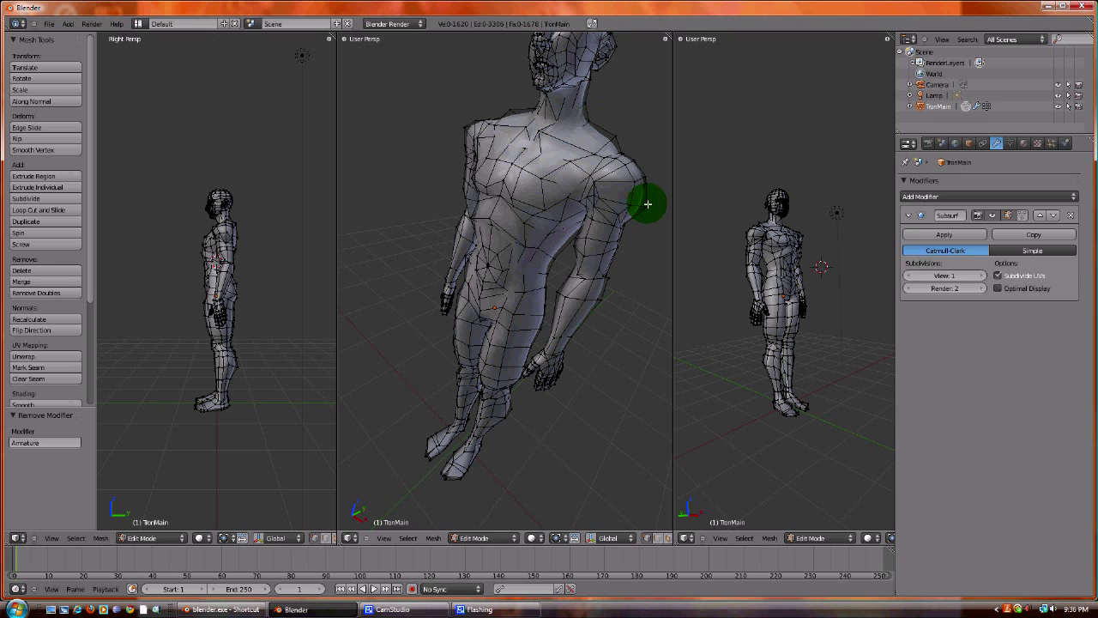
pyautogui.click(1023, 217)
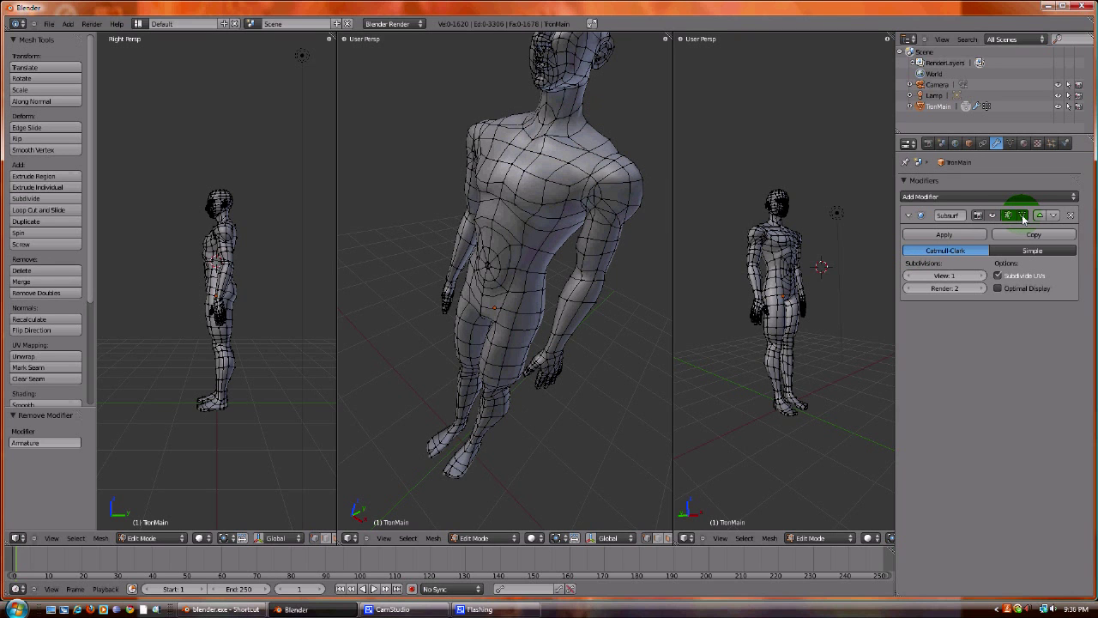
pyautogui.moveTo(564, 252); pyautogui.dragTo(501, 239, button='middle')
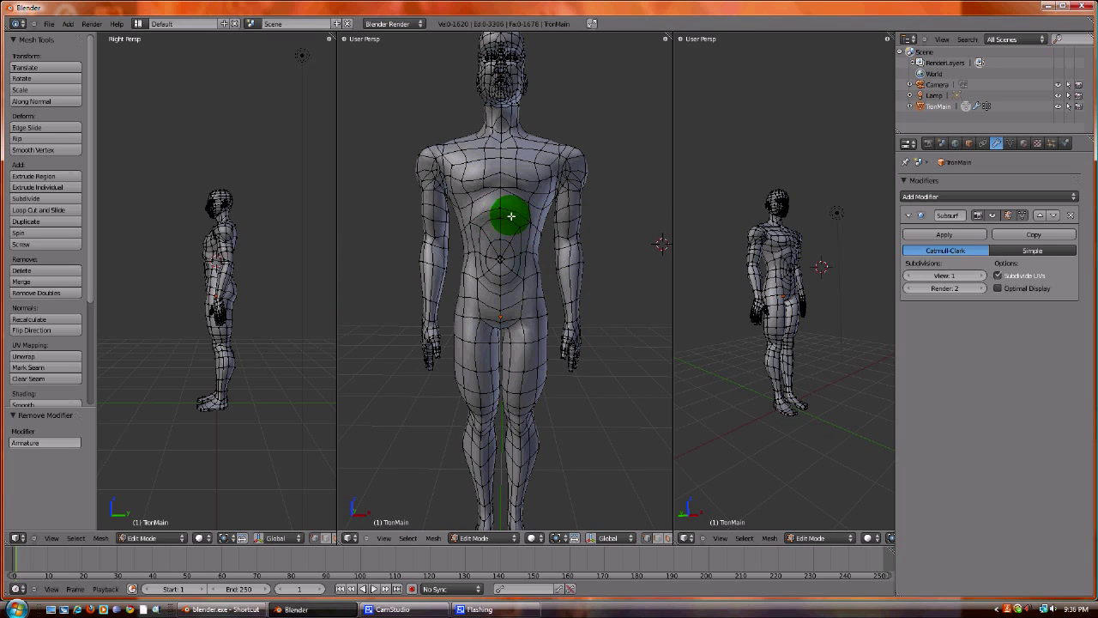
# Step: Clear the vertex selection with A and snap the centre view to front view (Numpad 1)
pyautogui.moveTo(511, 216); pyautogui.dragTo(532, 276, button='middle')
pyautogui.scroll(3, 550, 286)
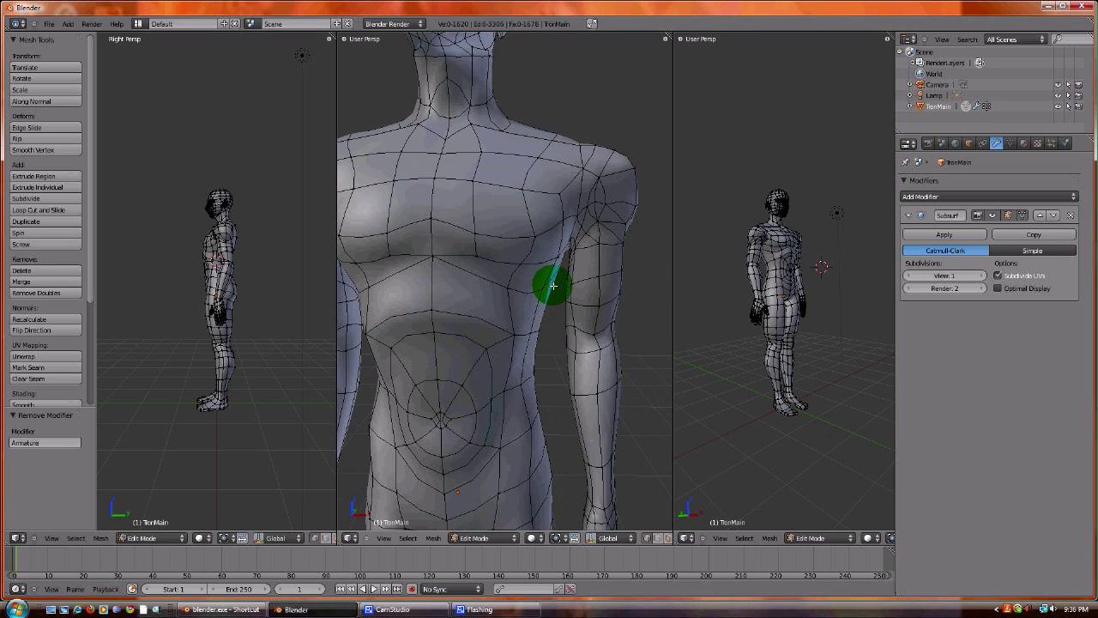
pyautogui.moveTo(610, 255); pyautogui.dragTo(561, 246, button='middle')
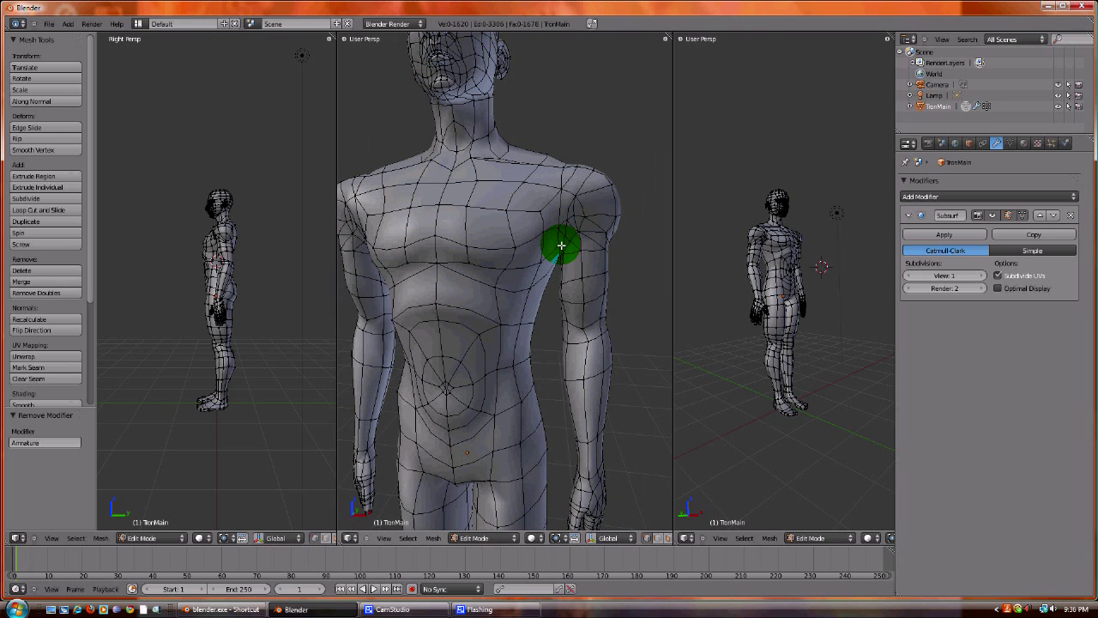
pyautogui.rightClick(560, 190)
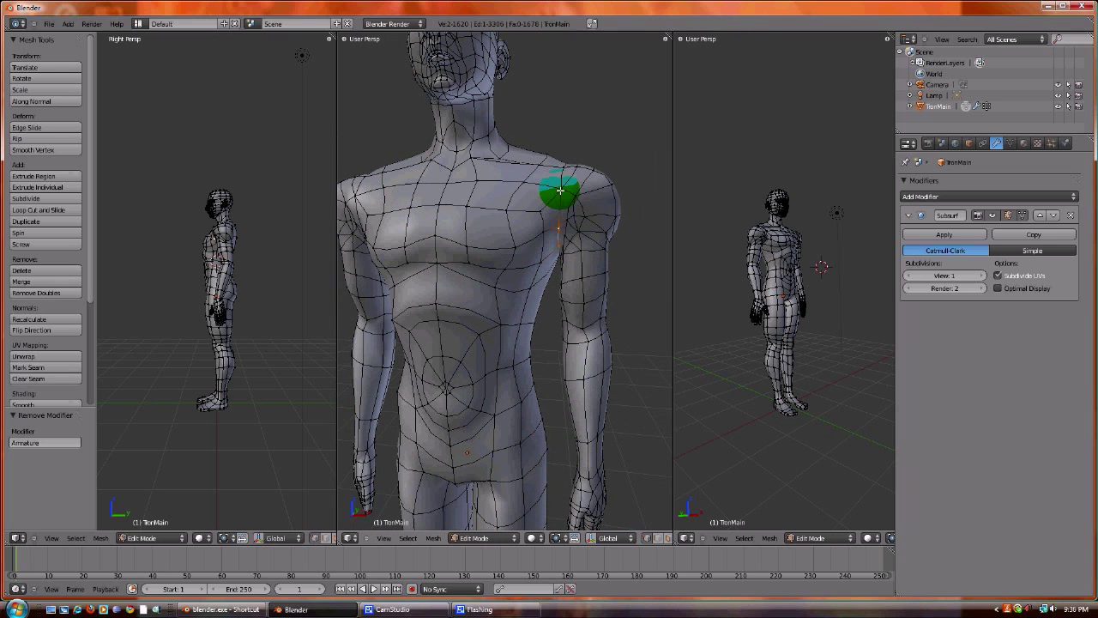
pyautogui.moveTo(608, 213); pyautogui.dragTo(518, 266, button='middle')
pyautogui.moveTo(528, 322); pyautogui.dragTo(579, 218, button='middle')
pyautogui.scroll(-6, 580, 218)
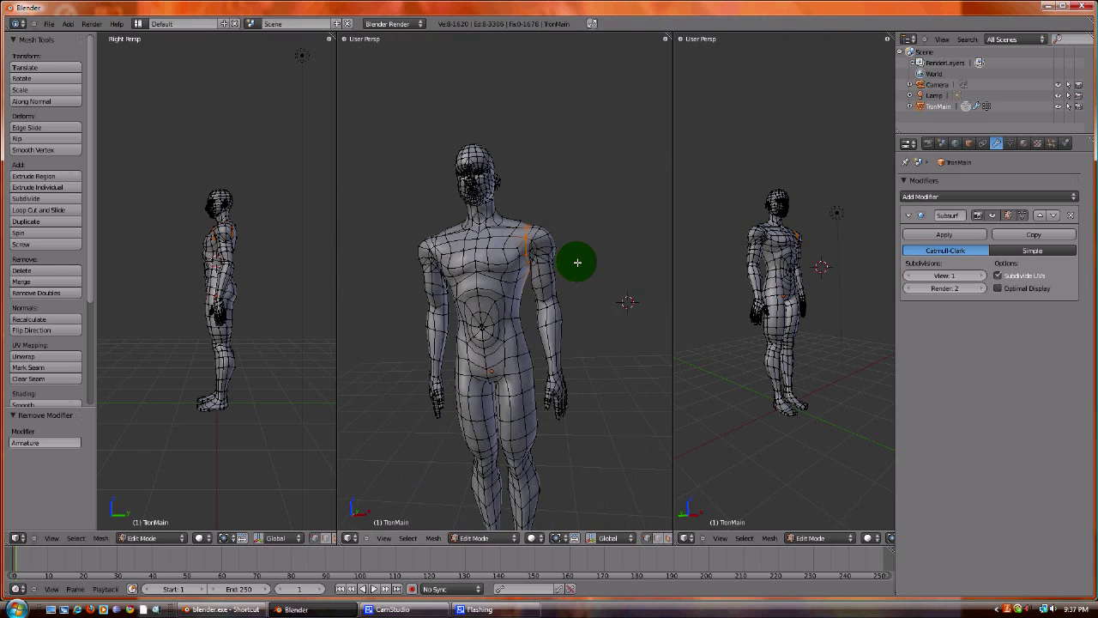
pyautogui.moveTo(578, 260); pyautogui.dragTo(568, 282, button='middle')
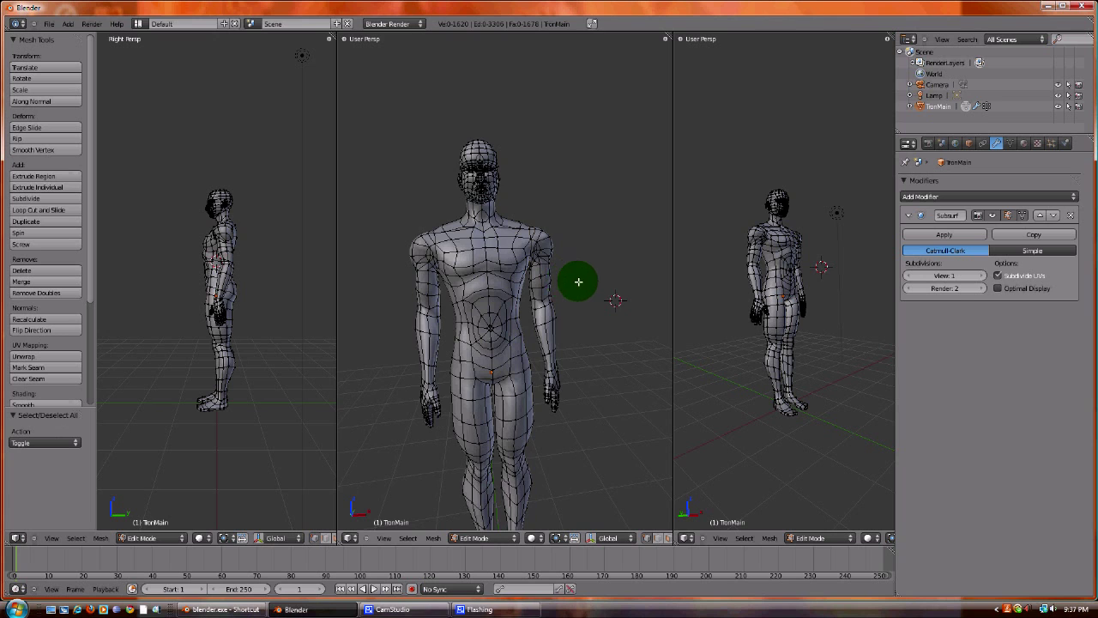
pyautogui.moveTo(578, 282); pyautogui.dragTo(486, 169, button='middle')
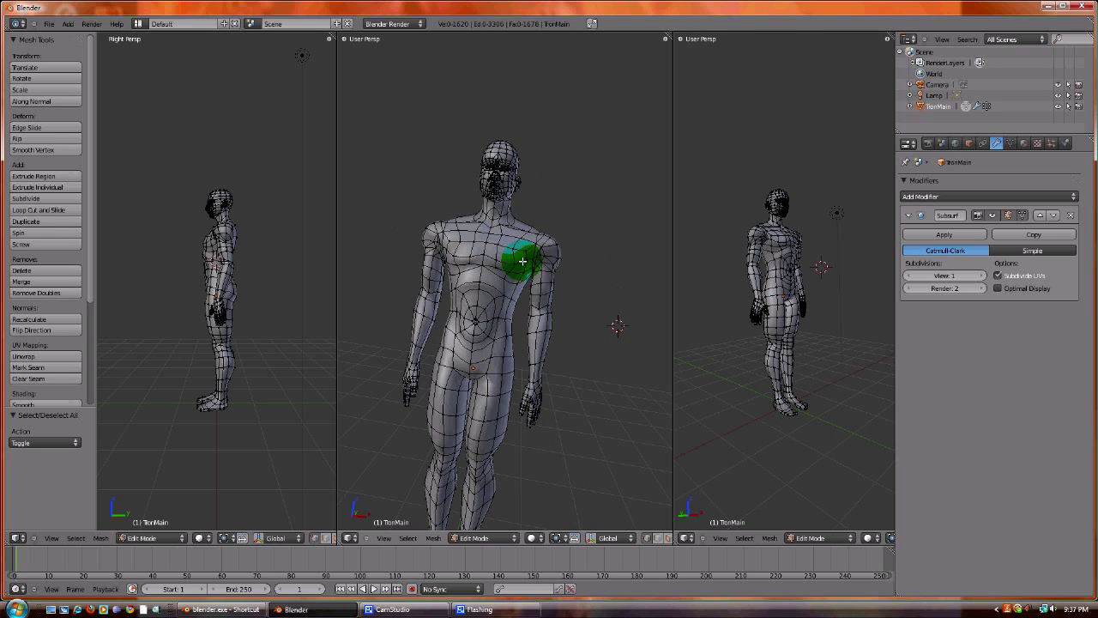
pyautogui.press('a')
pyautogui.press('a')
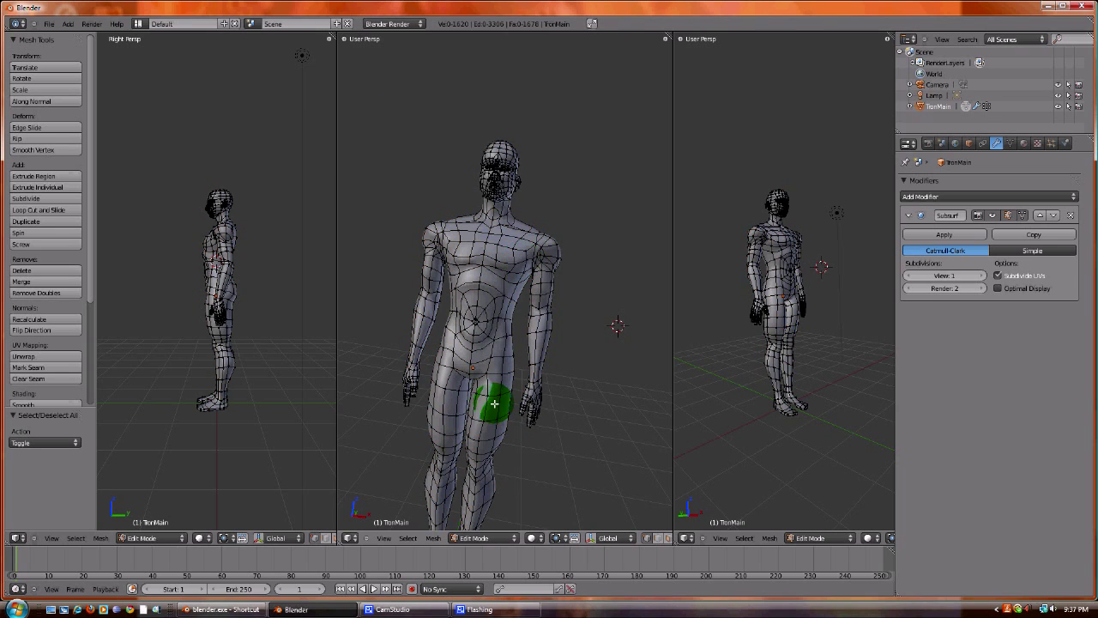
pyautogui.moveTo(498, 400); pyautogui.dragTo(508, 435, button='middle')
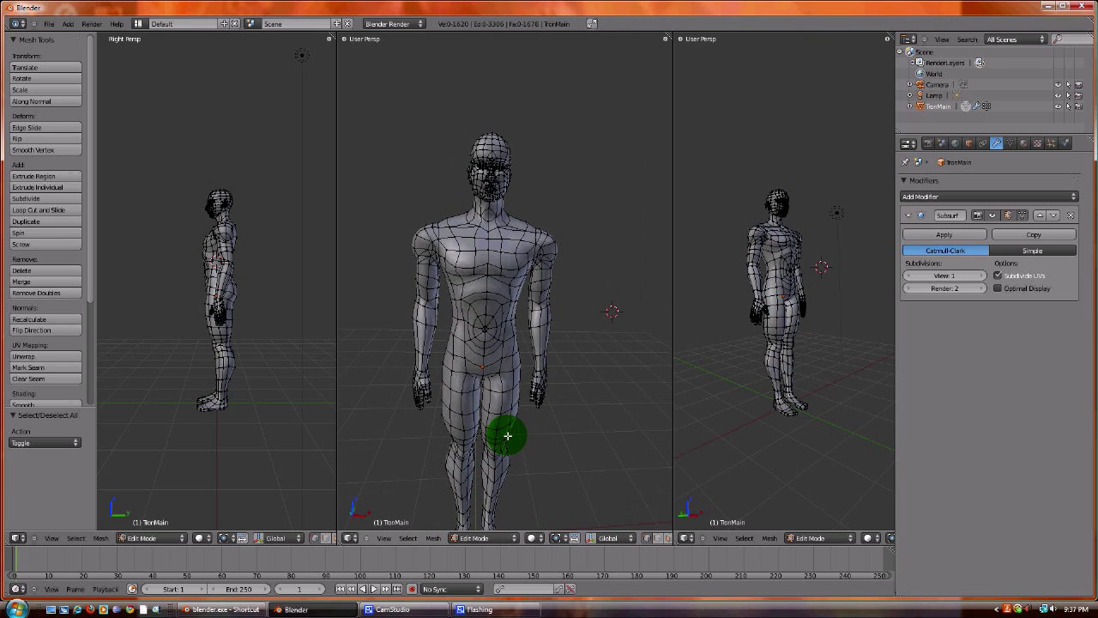
pyautogui.press('KP_1')
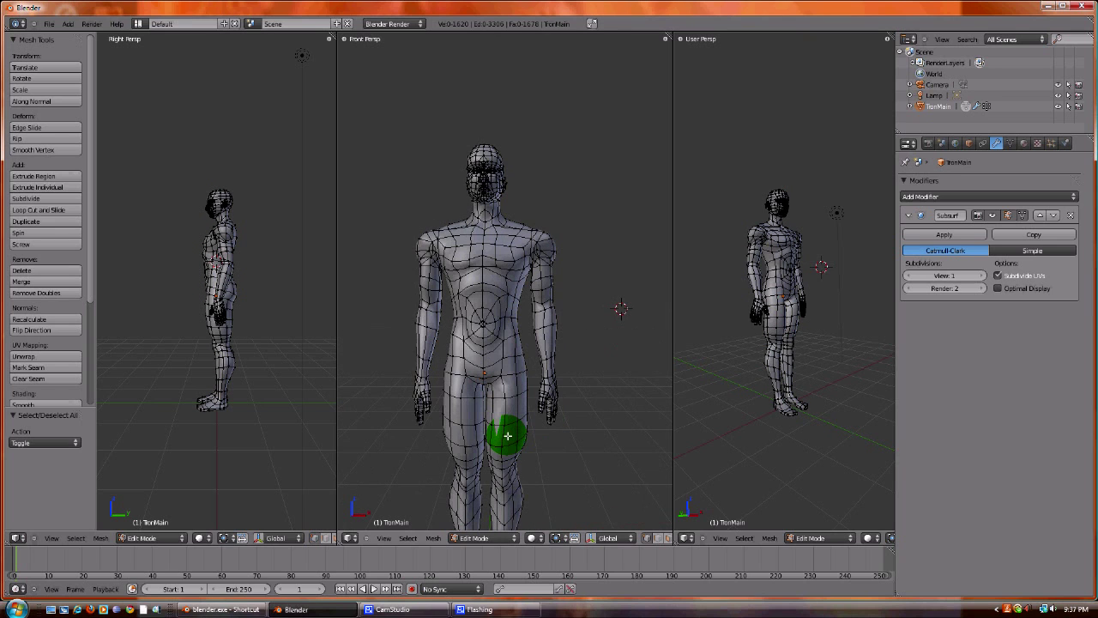
# Step: Make the front view orthographic with Wireframe shading, fitting the whole model in view
pyautogui.click(383, 538)
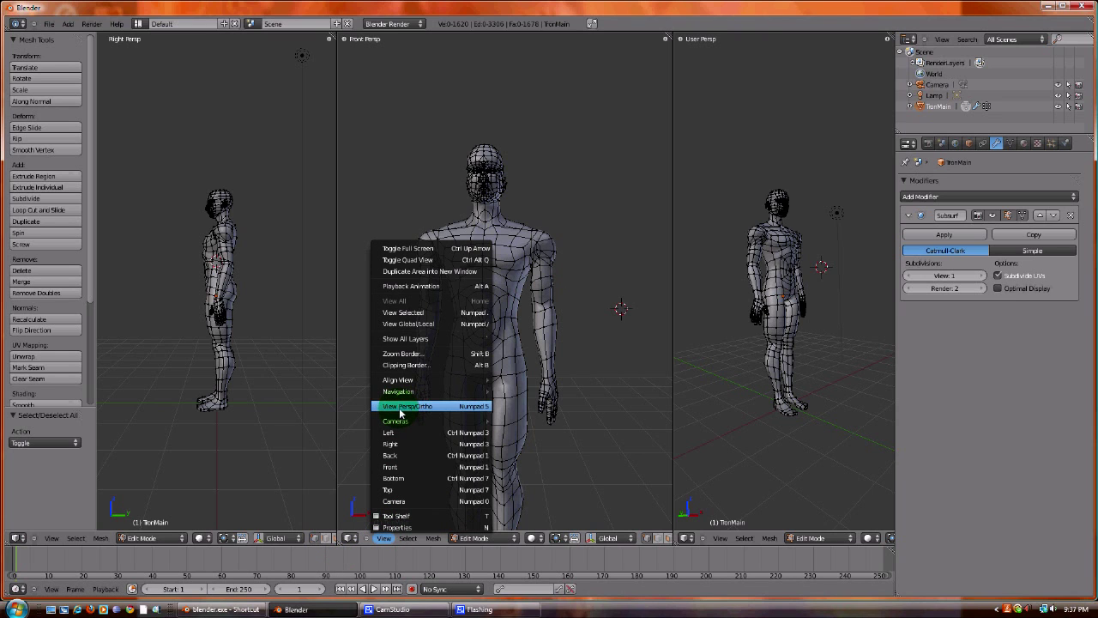
pyautogui.click(426, 409)
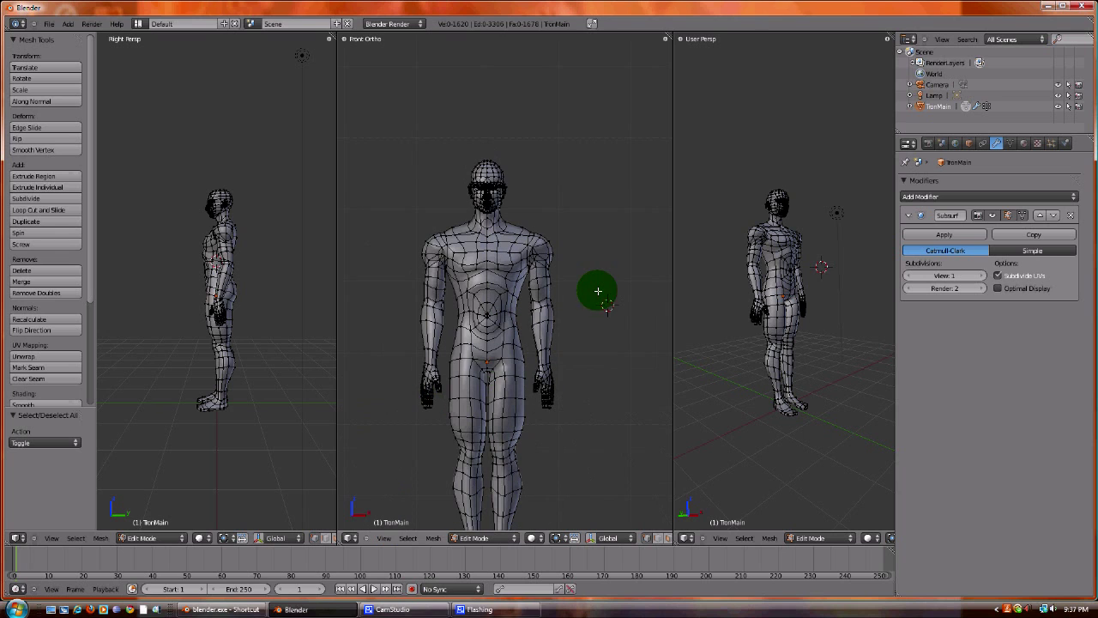
pyautogui.scroll(-2, 587, 260)
pyautogui.scroll(1, 588, 258)
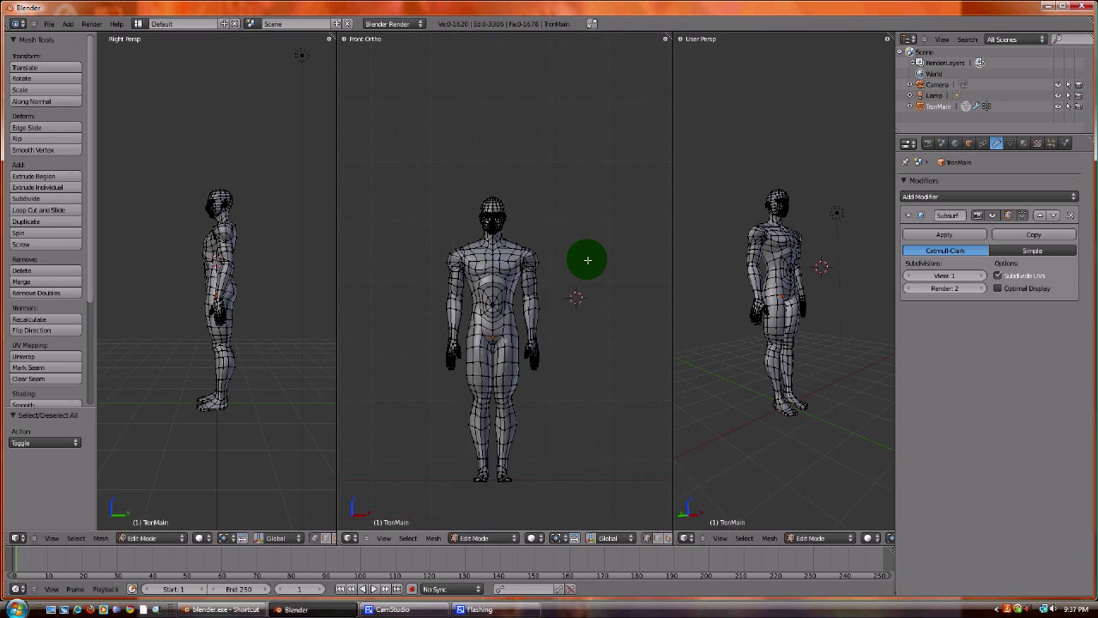
pyautogui.keyDown('shift'); pyautogui.moveTo(589, 258); pyautogui.dragTo(599, 218, button='middle'); pyautogui.keyUp('shift')
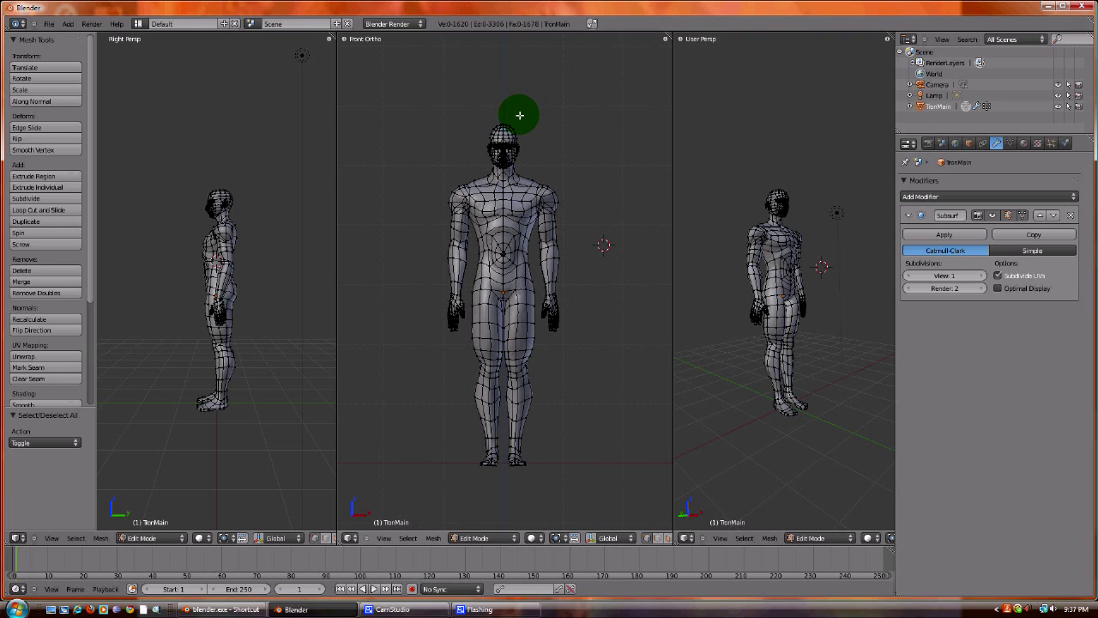
pyautogui.click(536, 539)
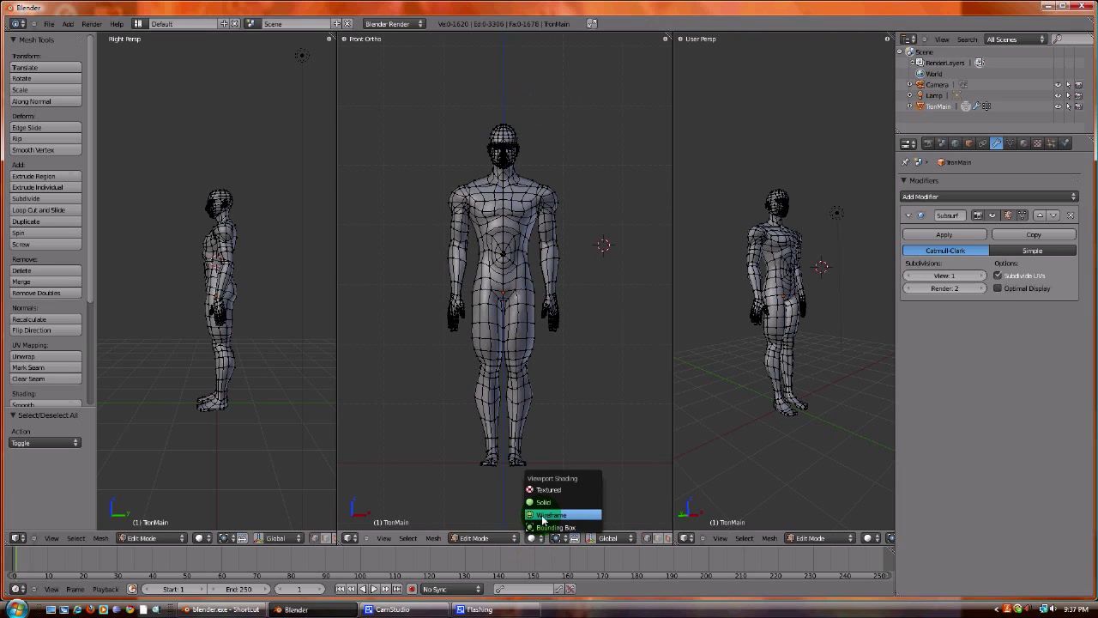
pyautogui.click(543, 516)
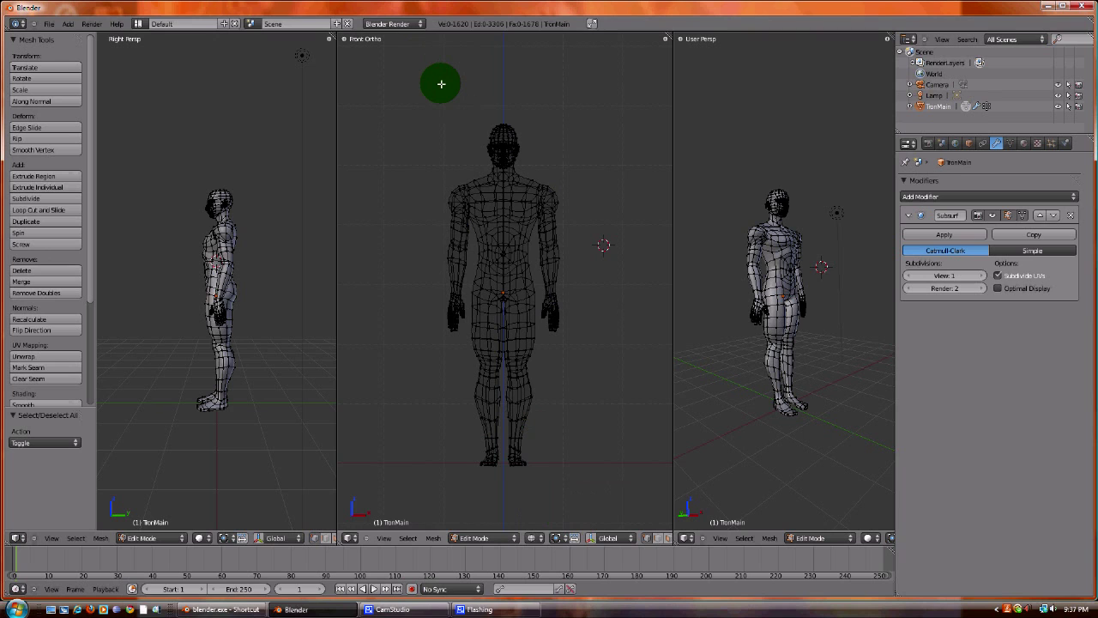
# Step: Box-select the left half of the mesh from head to feet
pyautogui.press('b')
pyautogui.moveTo(435, 84); pyautogui.dragTo(502, 482)
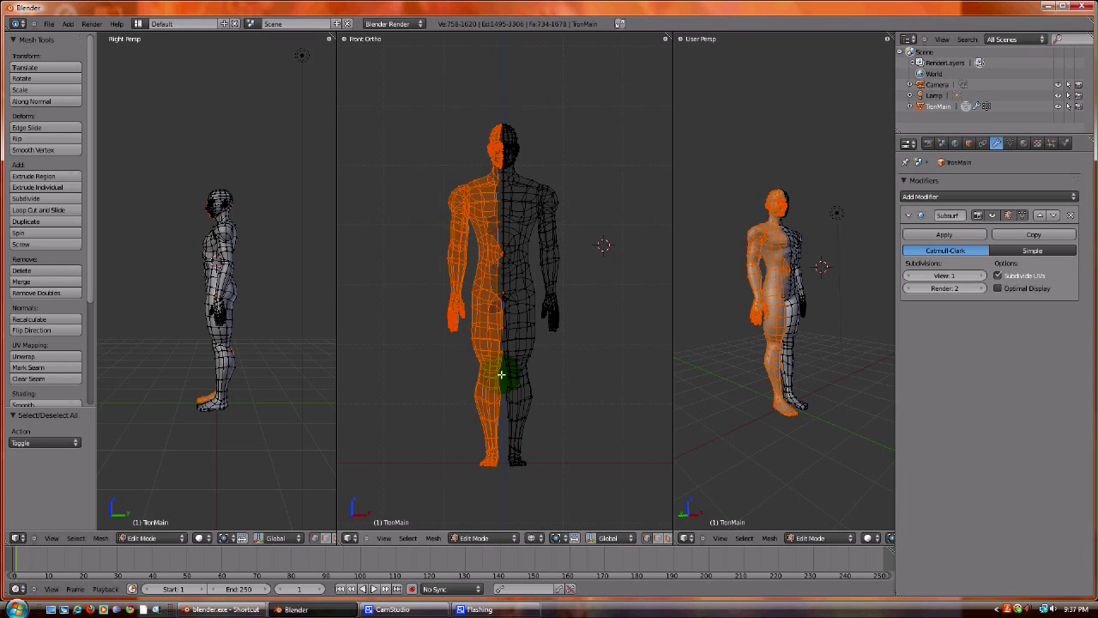
pyautogui.scroll(5, 501, 343)
pyautogui.keyDown('shift'); pyautogui.moveTo(515, 152); pyautogui.dragTo(514, 367, button='middle'); pyautogui.keyUp('shift')
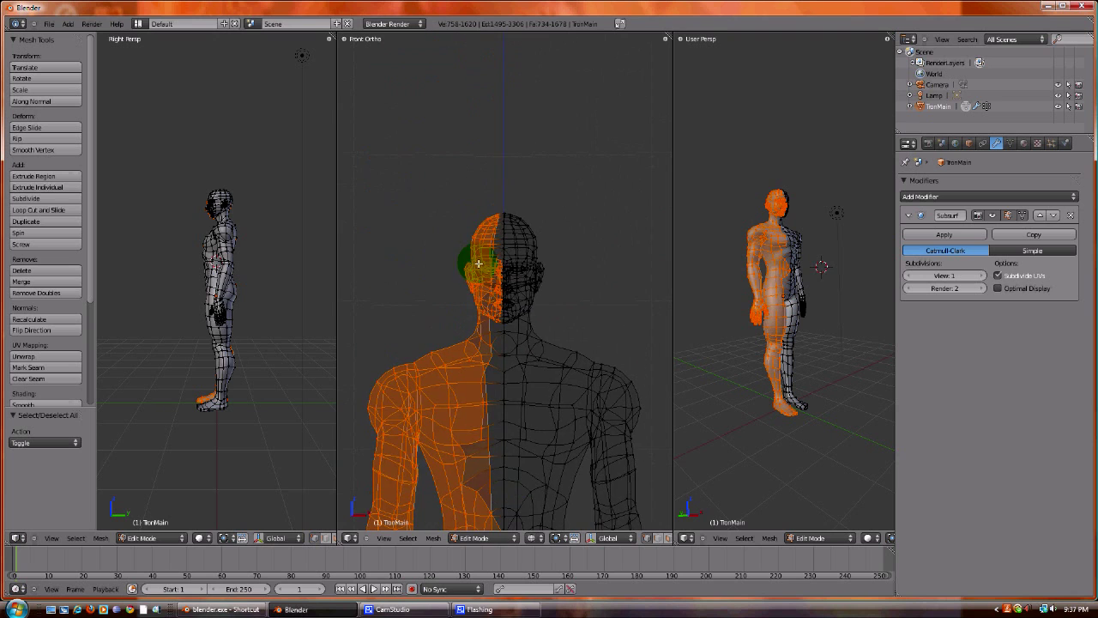
pyautogui.scroll(4, 478, 253)
# Step: Delete the selected left-half vertices so only the right half of the body remains
pyautogui.scroll(-5, 478, 253)
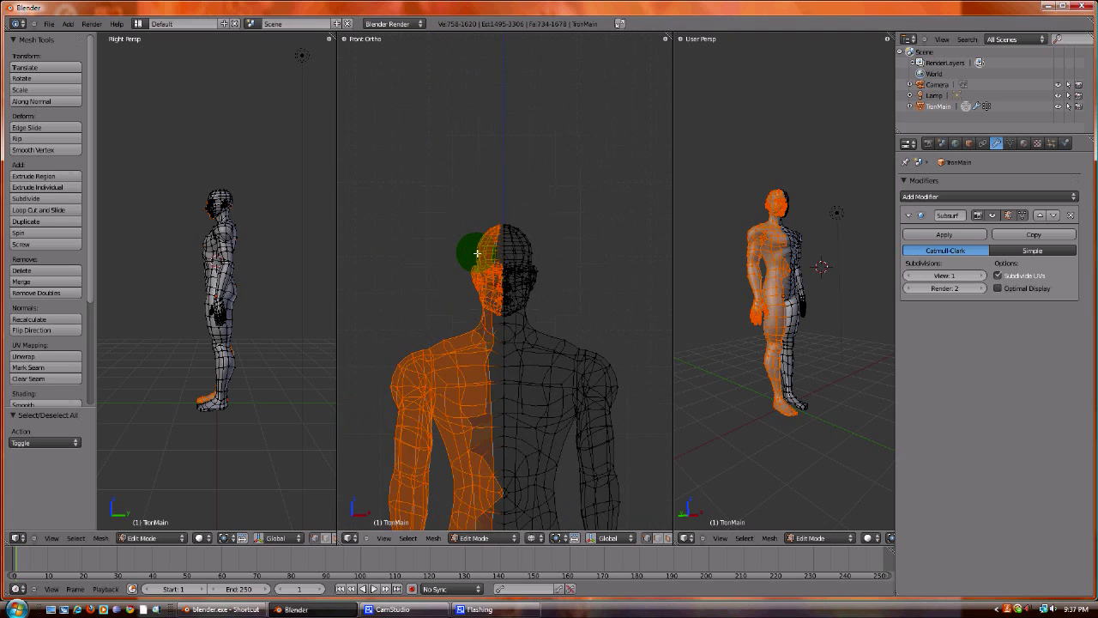
pyautogui.press('x')
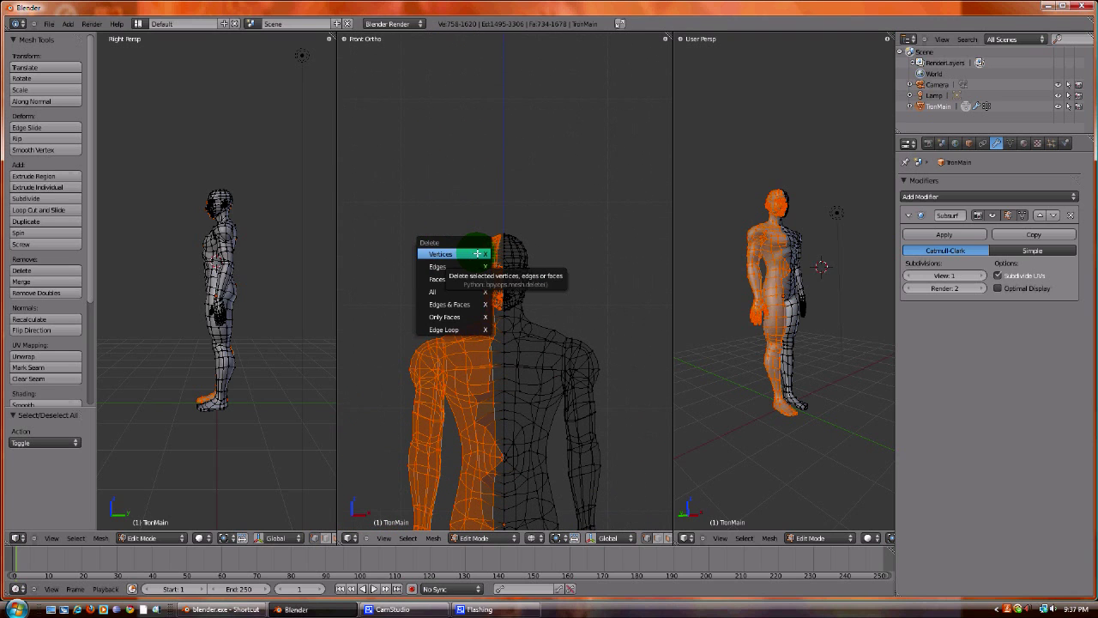
pyautogui.click(478, 253)
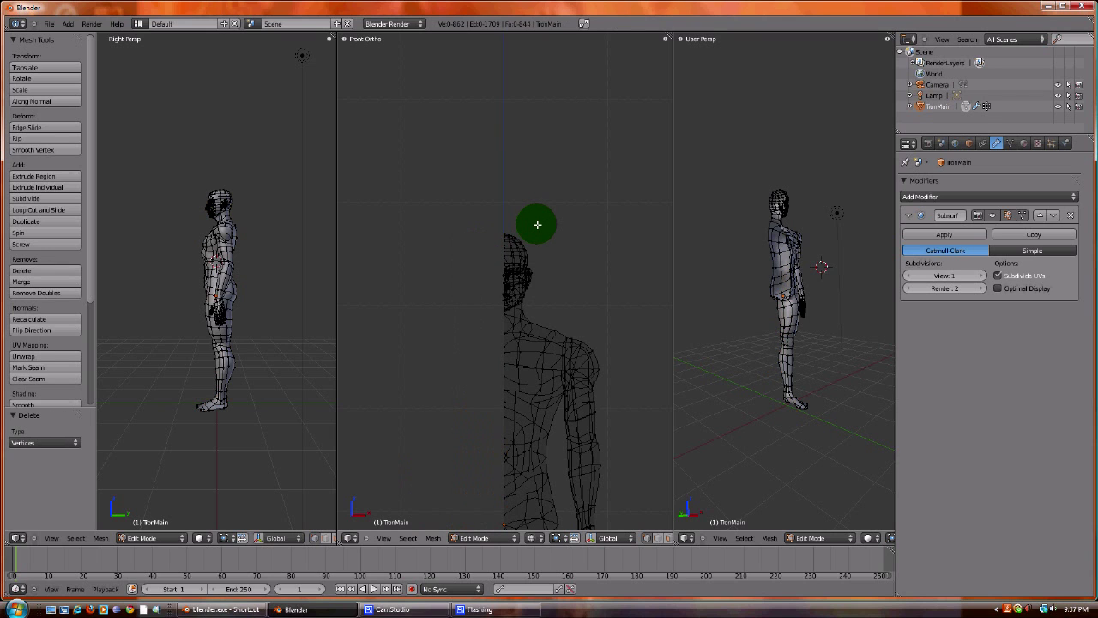
pyautogui.keyDown('shift'); pyautogui.scroll(2, 537, 225); pyautogui.keyUp('shift')
pyautogui.keyDown('shift'); pyautogui.moveTo(563, 334); pyautogui.dragTo(568, 100, button='middle'); pyautogui.keyUp('shift')
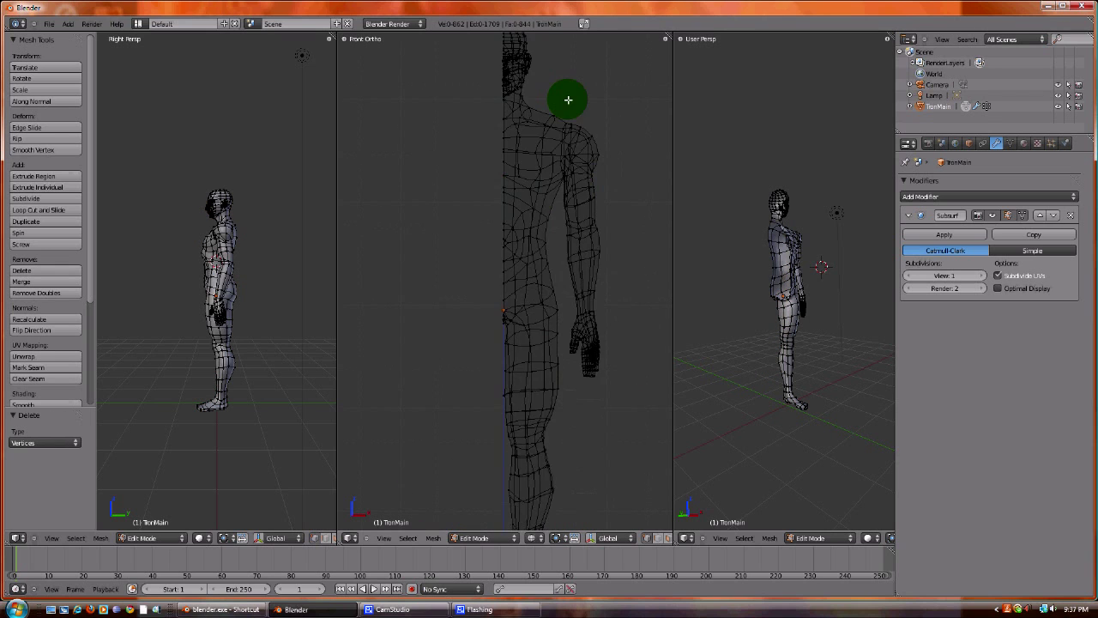
pyautogui.scroll(-2, 566, 131)
pyautogui.keyDown('shift'); pyautogui.moveTo(563, 144); pyautogui.dragTo(578, 177, button='middle'); pyautogui.keyUp('shift')
pyautogui.click(995, 147)
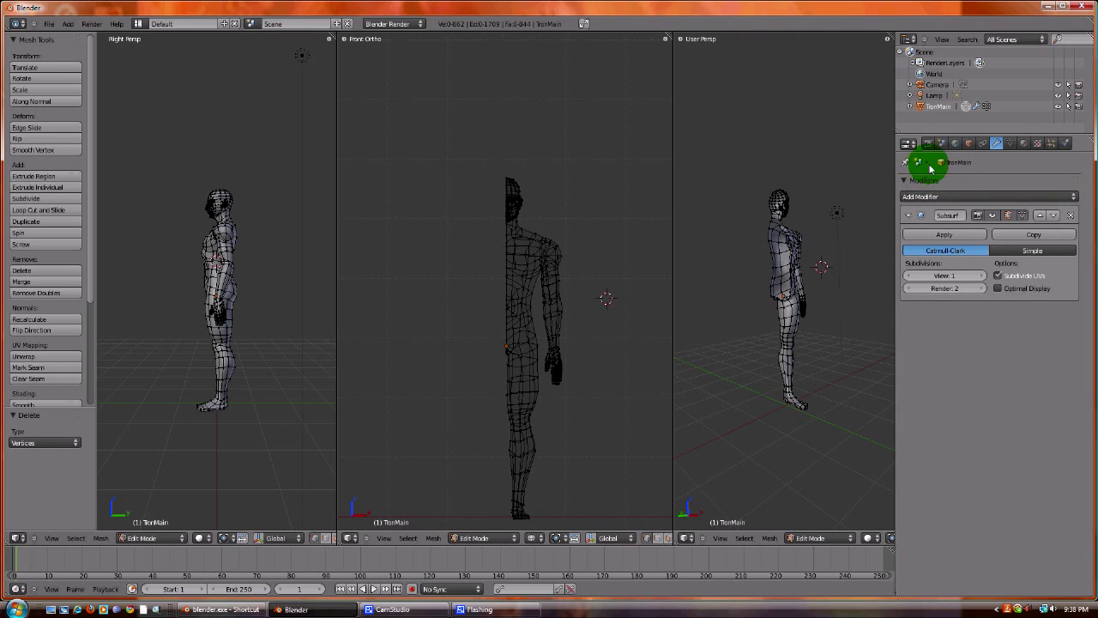
# Step: Add a Mirror modifier to the half mesh, keeping the centre view in wireframe
pyautogui.click(1054, 197)
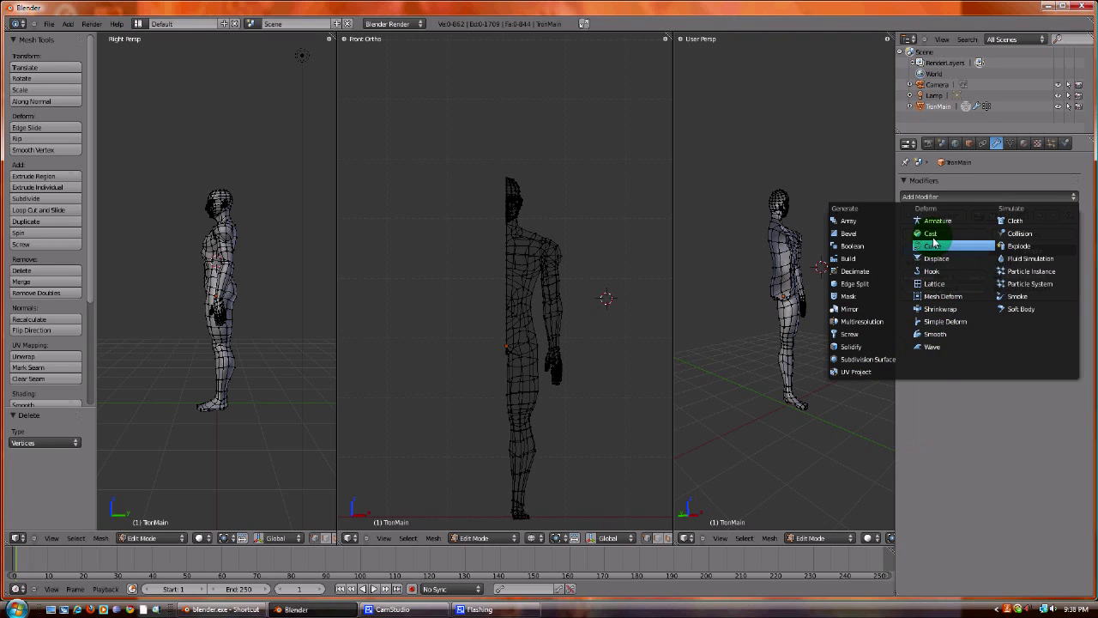
pyautogui.click(859, 311)
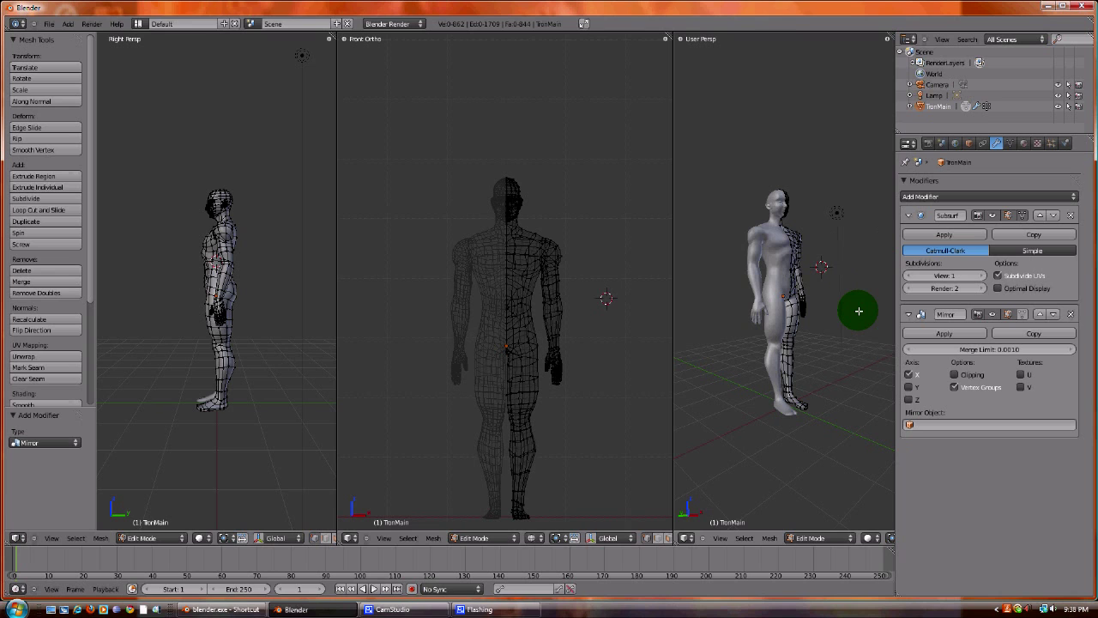
pyautogui.moveTo(593, 269)
pyautogui.mouseDown(button='middle')
pyautogui.moveTo(532, 286)
pyautogui.moveTo(595, 293)
pyautogui.moveTo(620, 277)
pyautogui.mouseUp(button='middle')
pyautogui.click(538, 538)
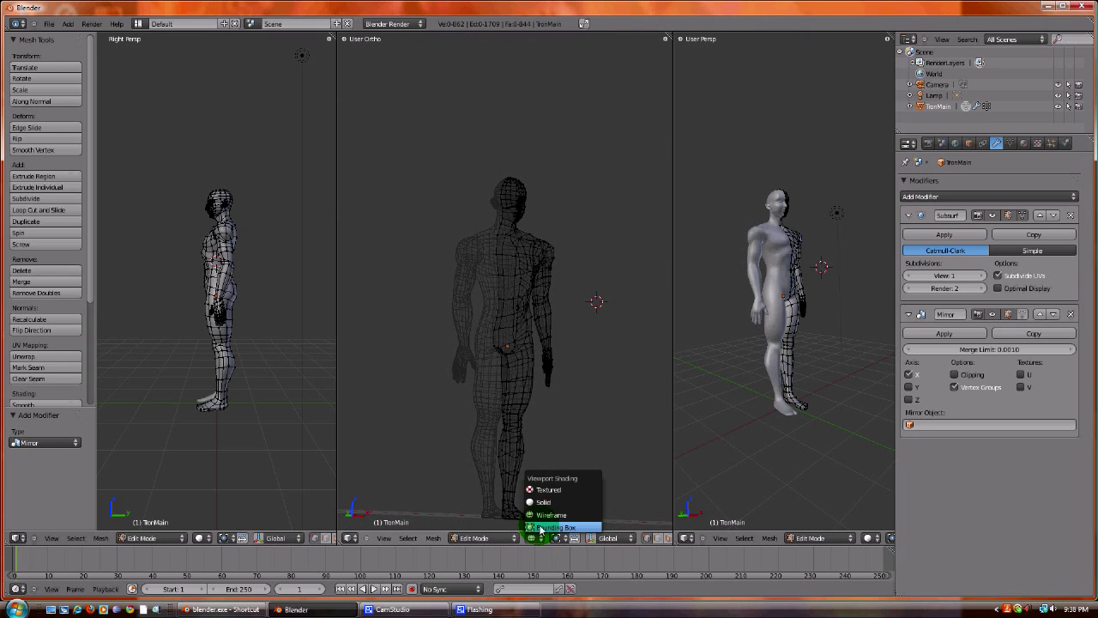
pyautogui.click(540, 527)
pyautogui.click(541, 538)
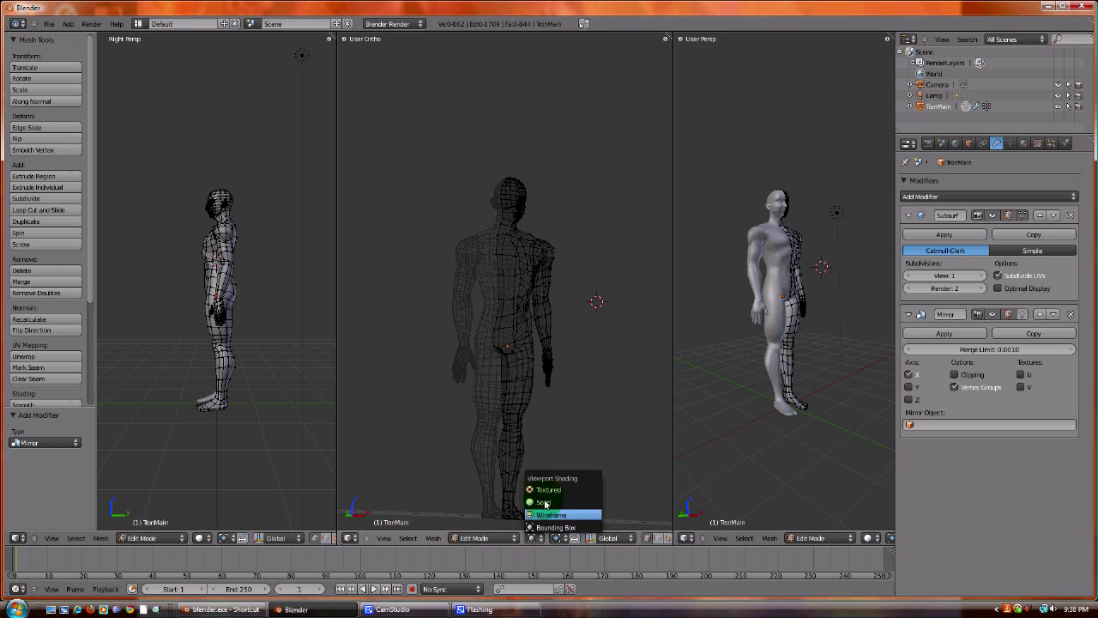
pyautogui.click(508, 515)
pyautogui.moveTo(790, 319); pyautogui.dragTo(752, 344, button='middle')
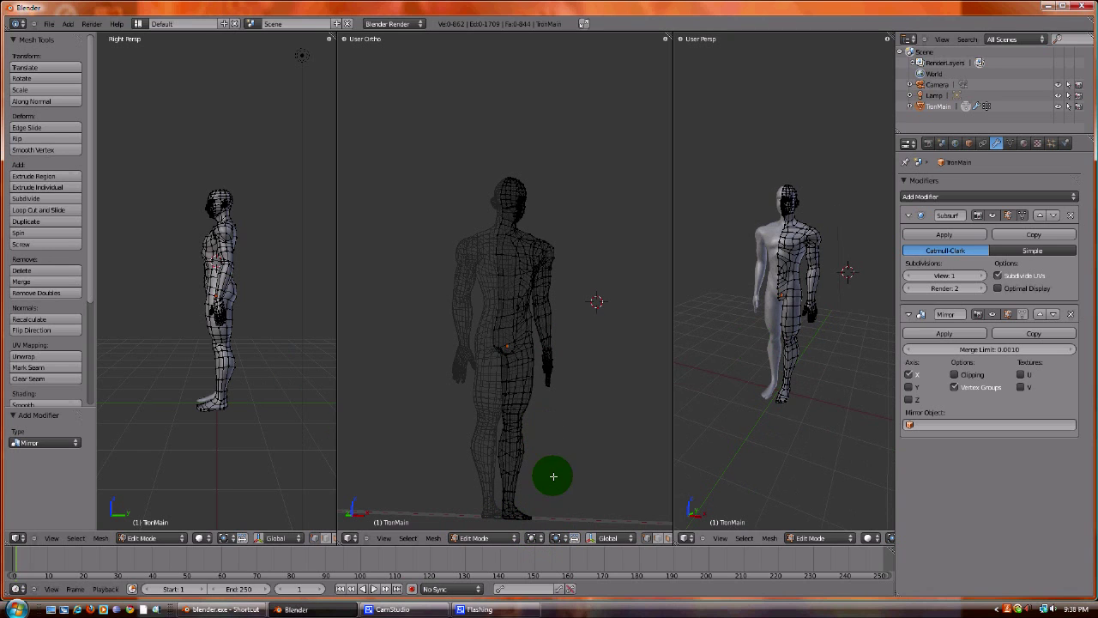
# Step: Check the mirrored figure in solid-shaded Object Mode, then return to Edit Mode
pyautogui.click(470, 538)
pyautogui.click(472, 527)
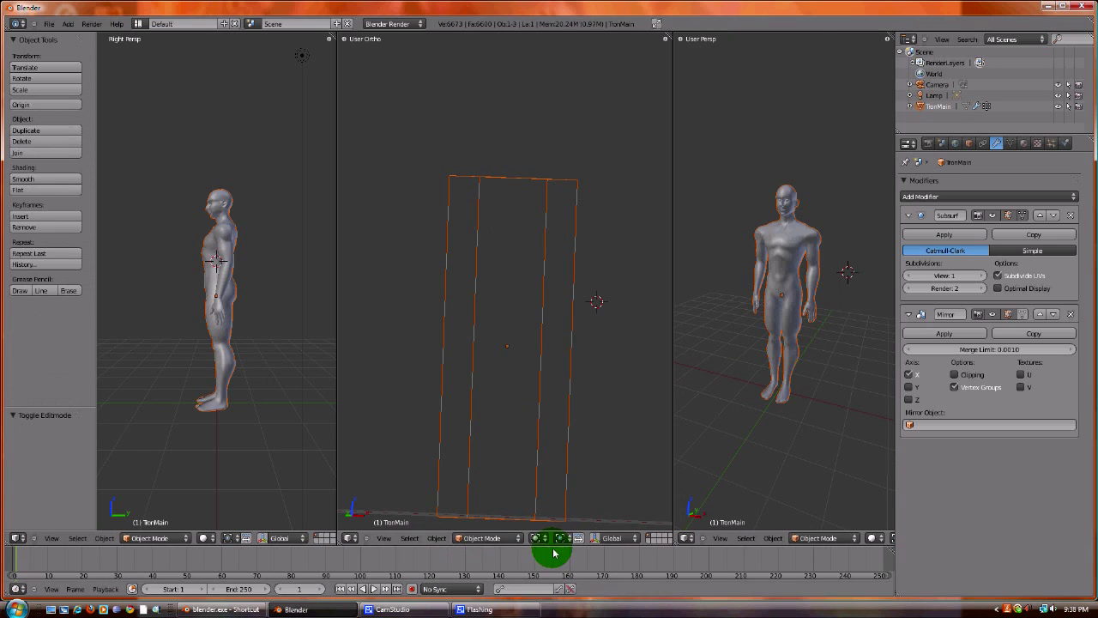
pyautogui.click(538, 538)
pyautogui.click(547, 502)
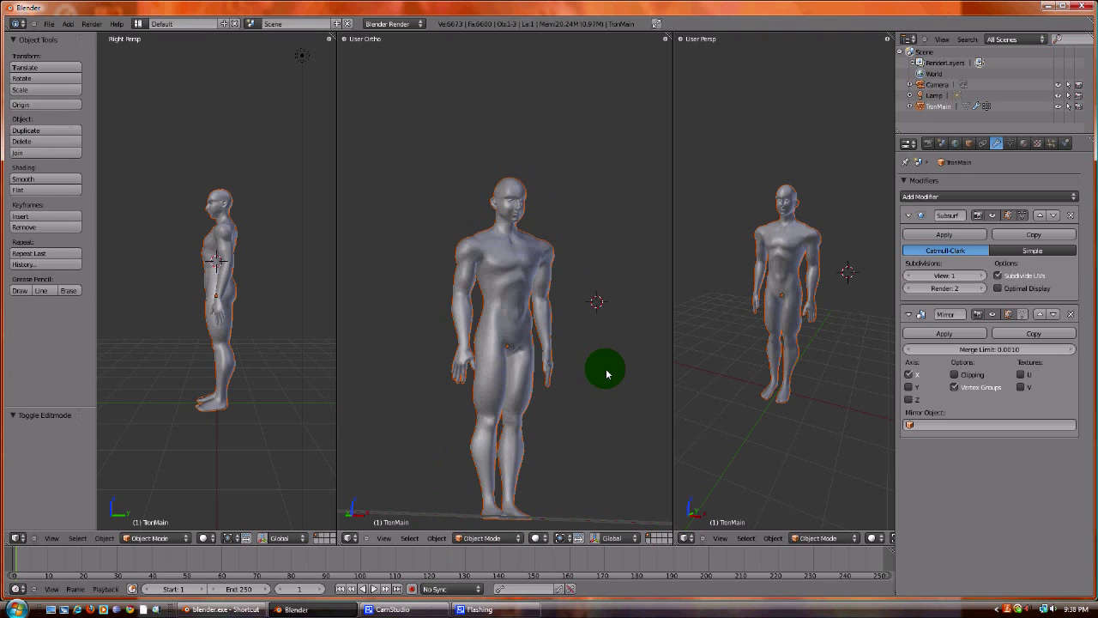
pyautogui.moveTo(601, 368)
pyautogui.mouseDown(button='middle')
pyautogui.moveTo(544, 351)
pyautogui.moveTo(524, 429)
pyautogui.mouseUp(button='middle')
pyautogui.click(471, 538)
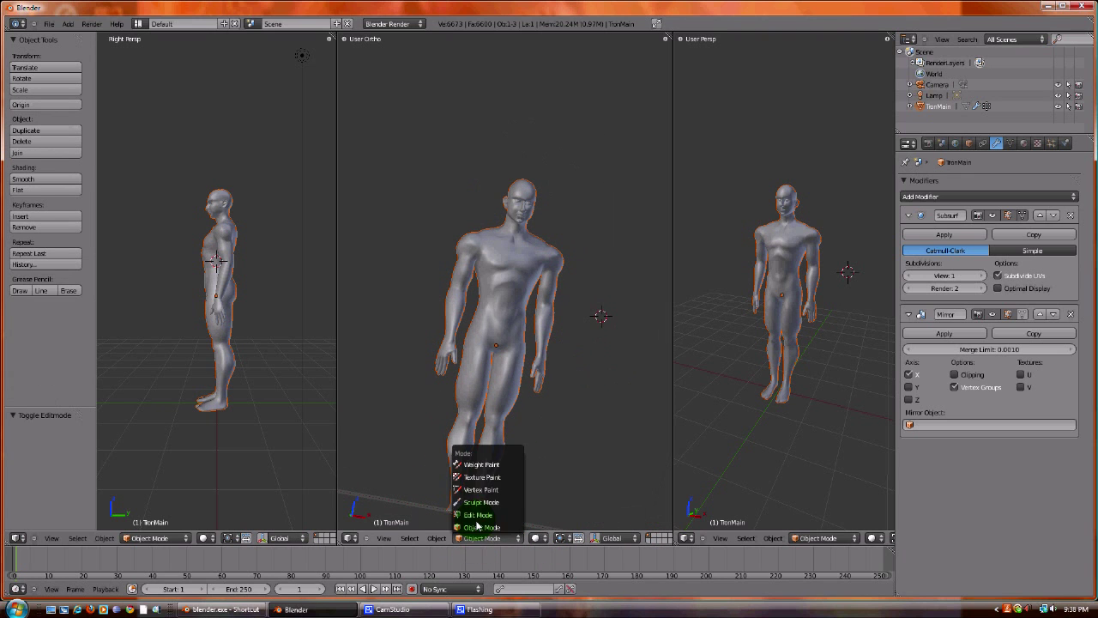
pyautogui.click(476, 515)
pyautogui.moveTo(613, 309); pyautogui.dragTo(555, 269, button='middle')
pyautogui.scroll(3, 555, 270)
# Step: Mark the right shoulder's edge loop as a seam using Ctrl+E > Mark Seam
pyautogui.moveTo(561, 220); pyautogui.dragTo(589, 225, button='middle')
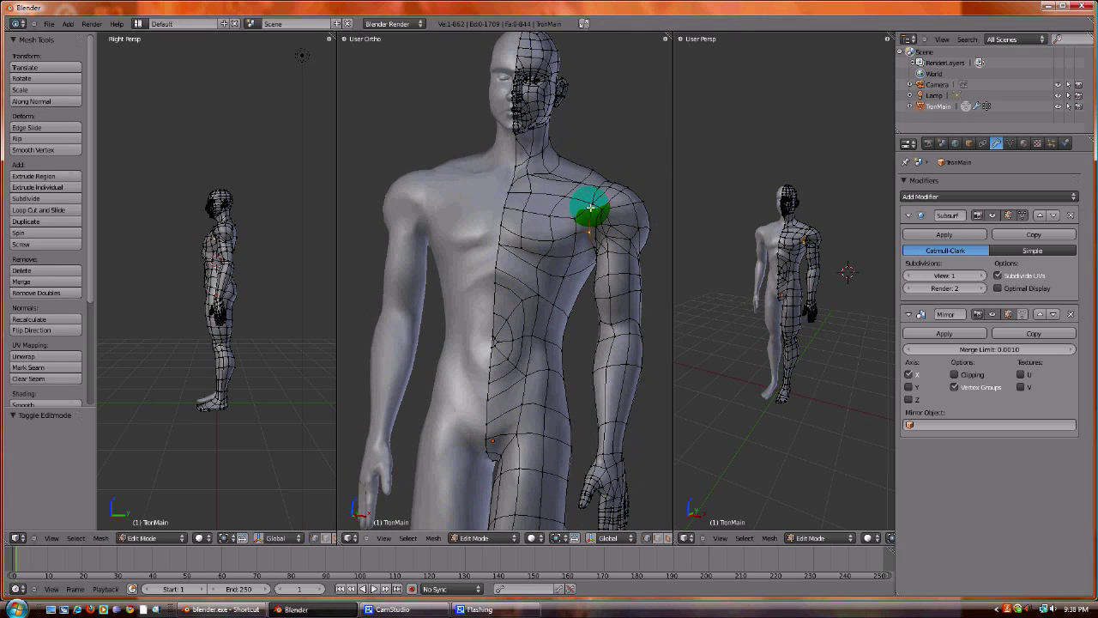
pyautogui.moveTo(596, 183); pyautogui.dragTo(558, 289, button='middle')
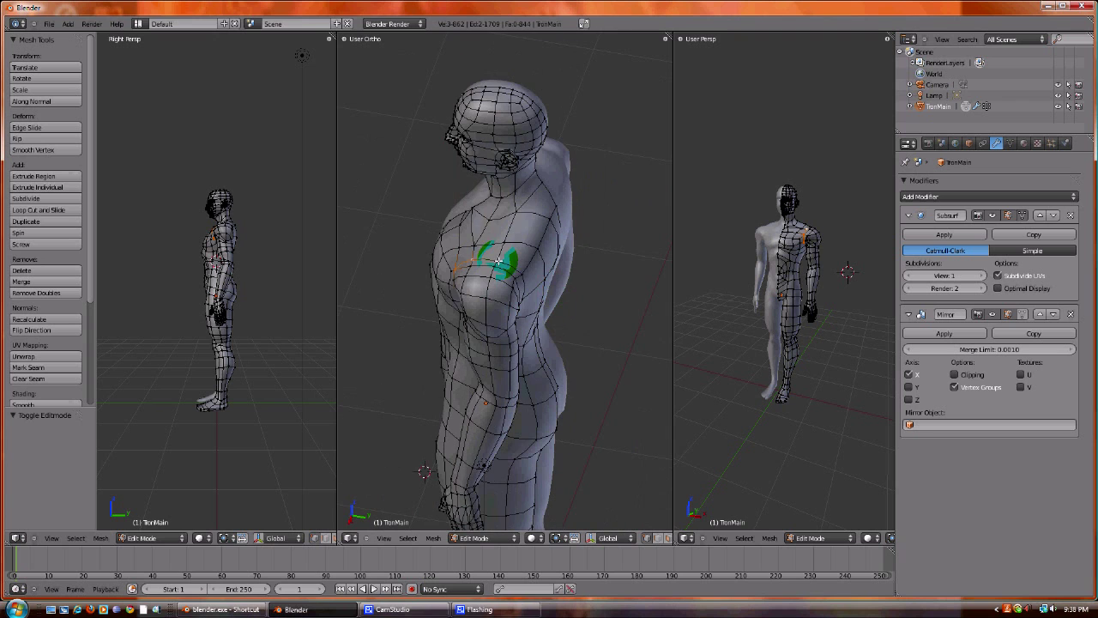
pyautogui.moveTo(521, 271)
pyautogui.mouseDown(button='middle')
pyautogui.moveTo(546, 228)
pyautogui.moveTo(473, 238)
pyautogui.moveTo(448, 177)
pyautogui.mouseUp(button='middle')
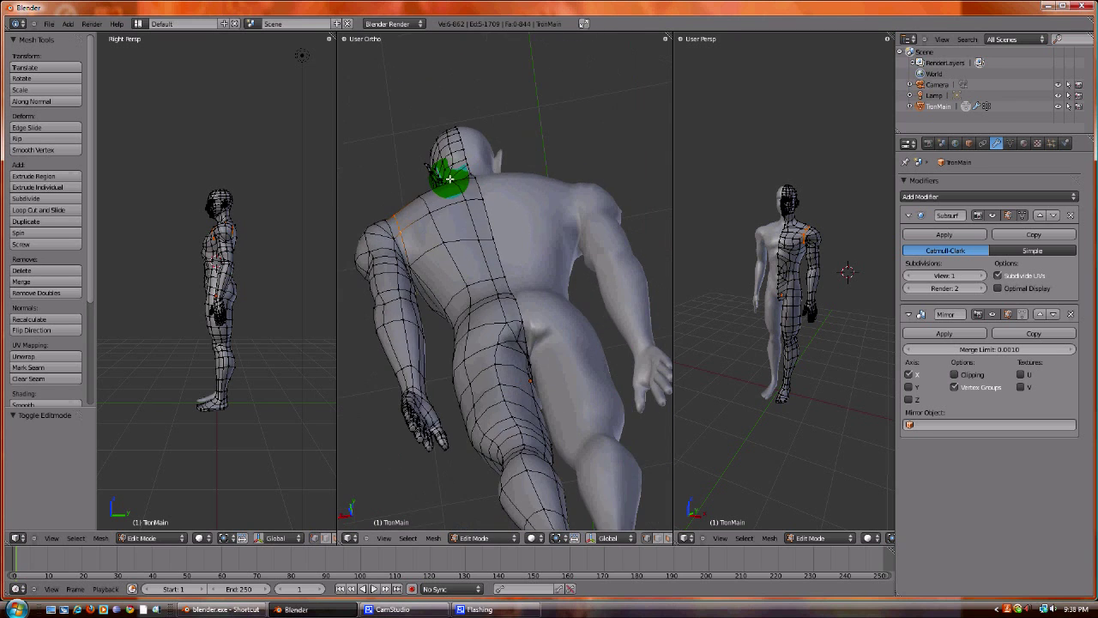
pyautogui.moveTo(412, 263); pyautogui.dragTo(455, 164, button='middle')
pyautogui.moveTo(569, 179); pyautogui.dragTo(579, 372, button='middle')
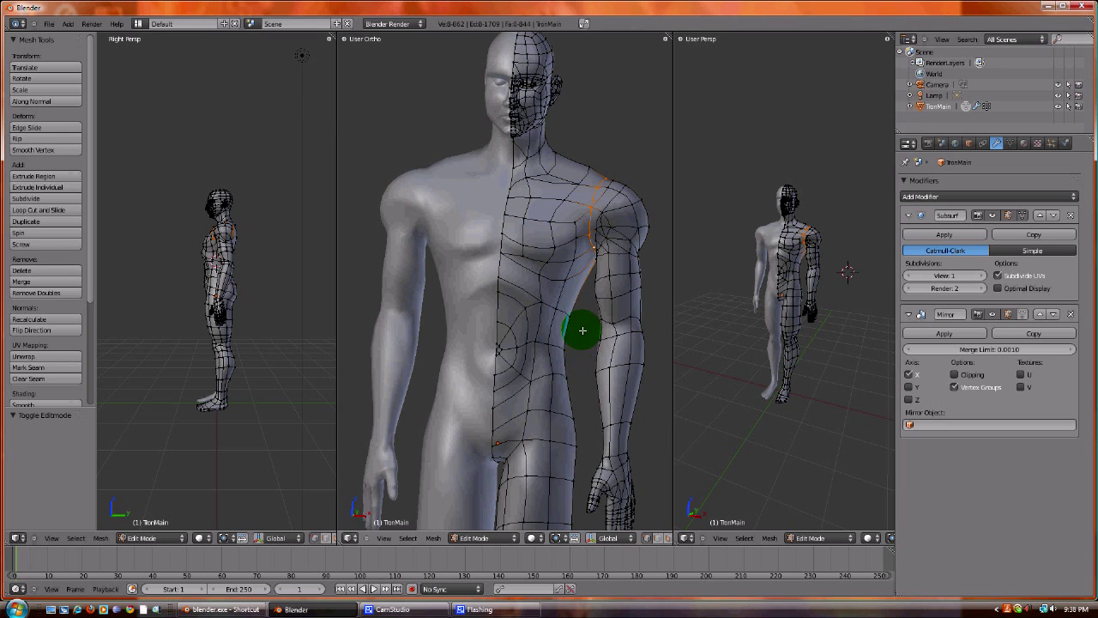
pyautogui.moveTo(579, 318); pyautogui.dragTo(588, 270, button='middle')
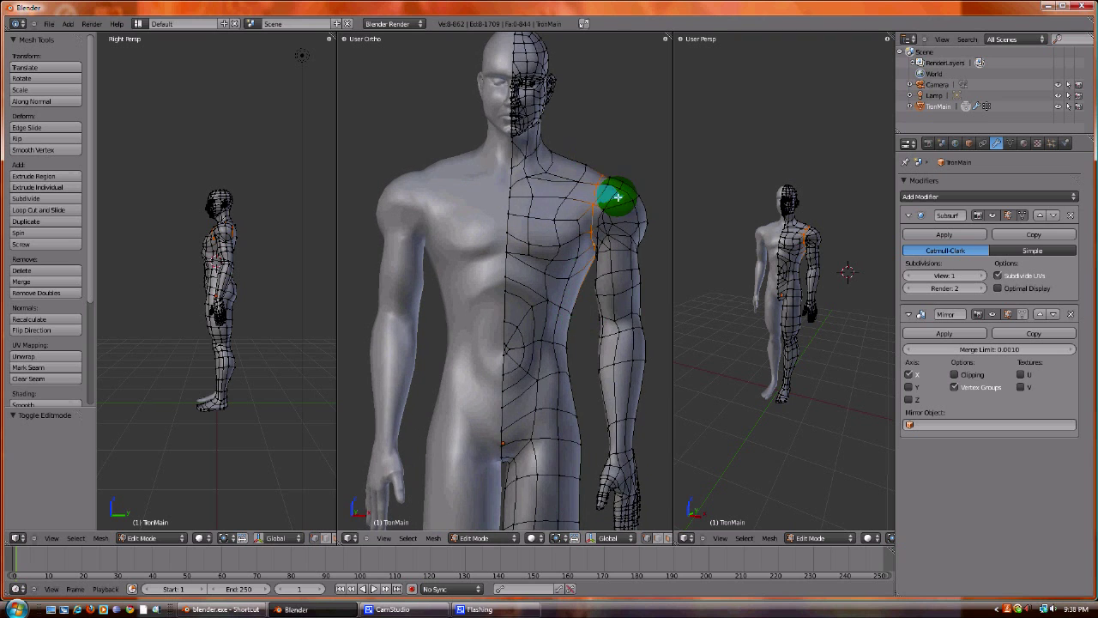
pyautogui.moveTo(604, 174); pyautogui.dragTo(630, 208, button='middle')
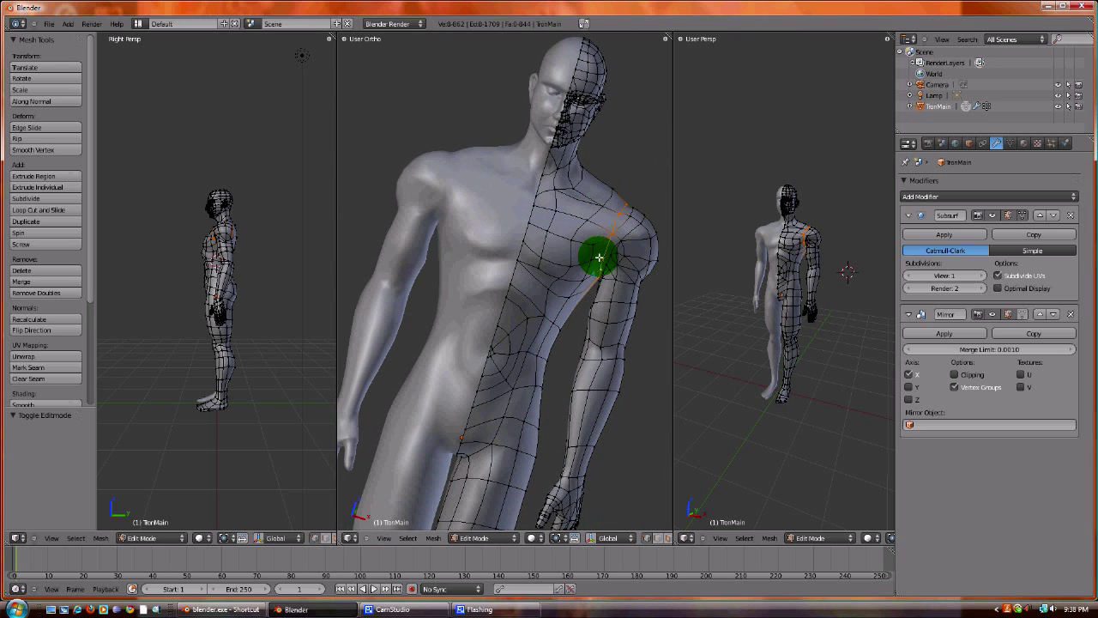
pyautogui.moveTo(624, 302)
pyautogui.mouseDown(button='middle')
pyautogui.moveTo(613, 248)
pyautogui.moveTo(626, 246)
pyautogui.mouseUp(button='middle')
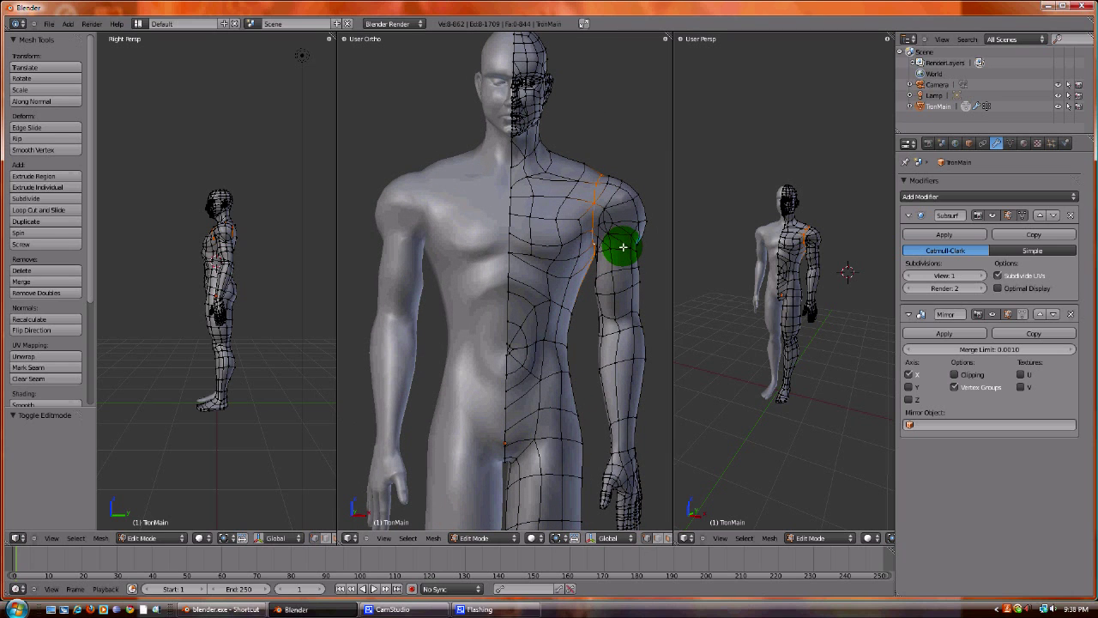
pyautogui.hotkey('ctrl', 'e')
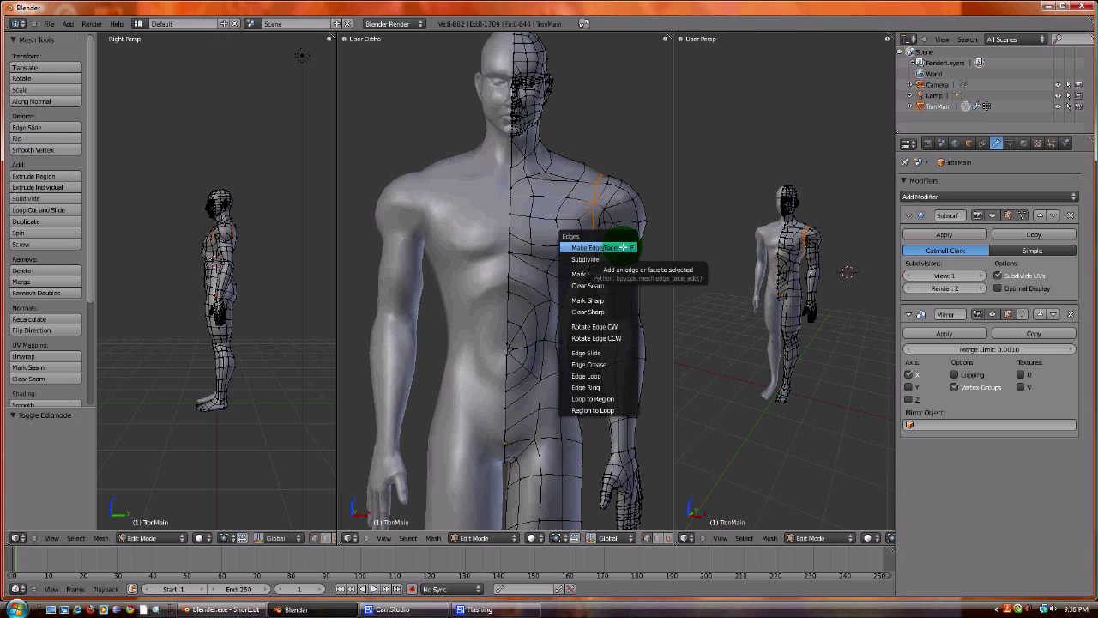
pyautogui.click(598, 274)
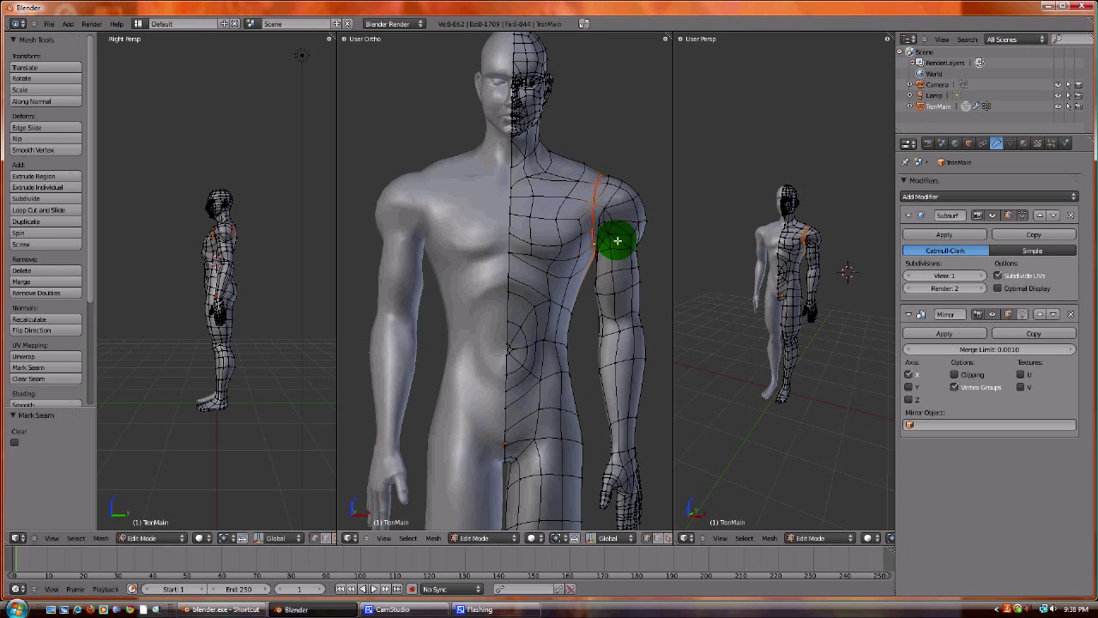
# Step: Mark the selected neck-to-shoulder edges as a UV seam
pyautogui.moveTo(641, 209); pyautogui.dragTo(601, 258, button='middle')
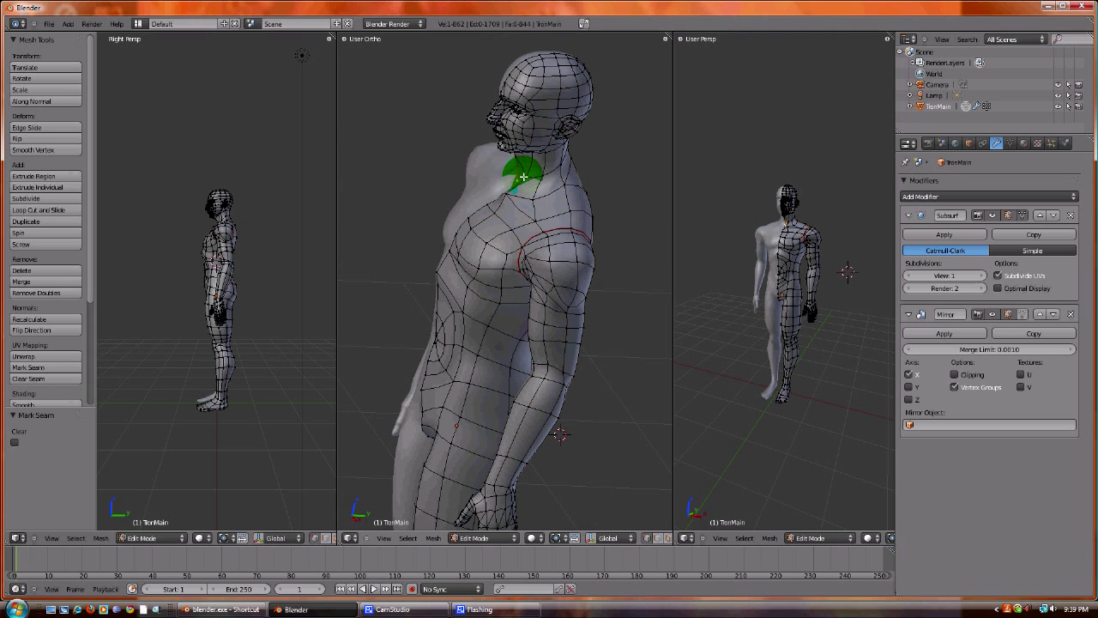
pyautogui.moveTo(618, 199); pyautogui.dragTo(514, 281, button='middle')
pyautogui.hotkey('ctrl', 'e')
pyautogui.click(558, 245)
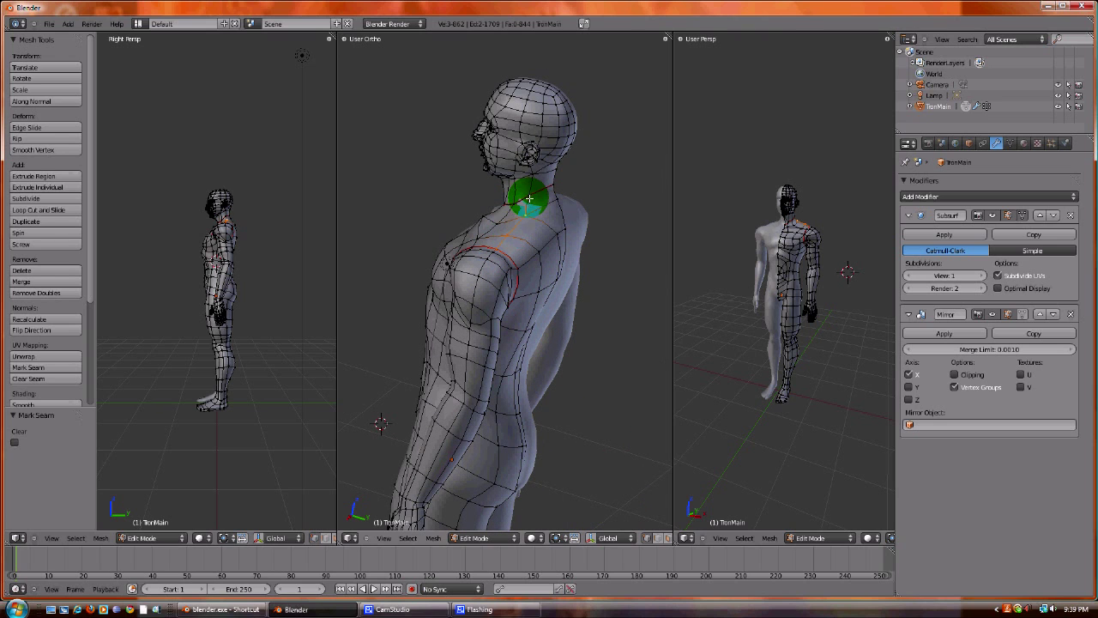
pyautogui.hotkey('ctrl', 'e')
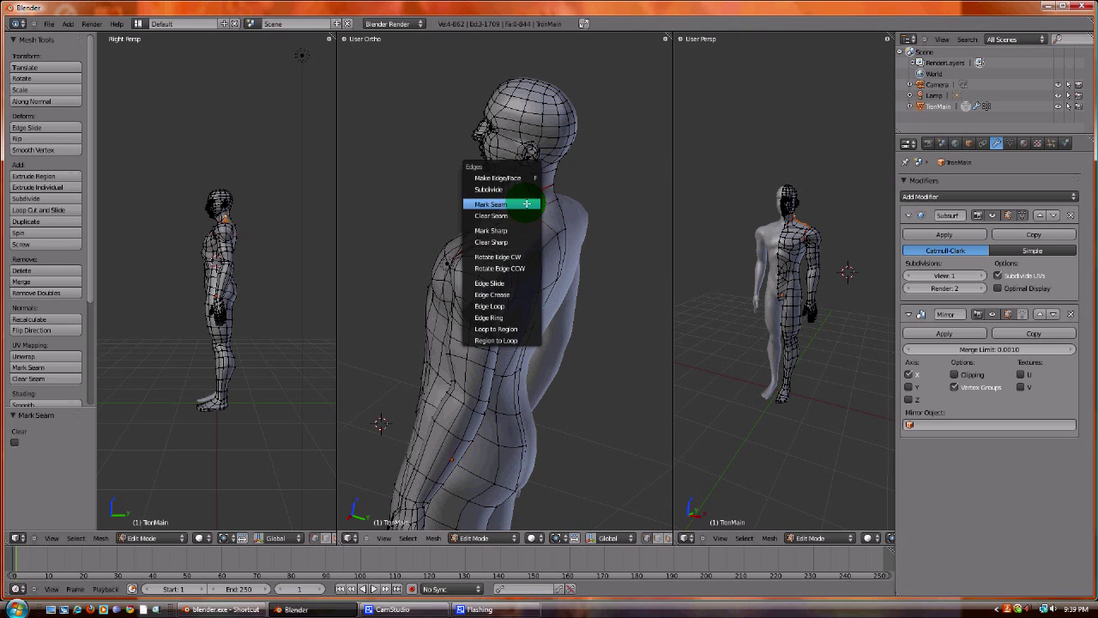
pyautogui.click(526, 203)
# Step: Select the edge loop around the waist and mark it as a seam
pyautogui.moveTo(509, 226); pyautogui.dragTo(540, 331, button='middle')
pyautogui.rightClick(579, 214)
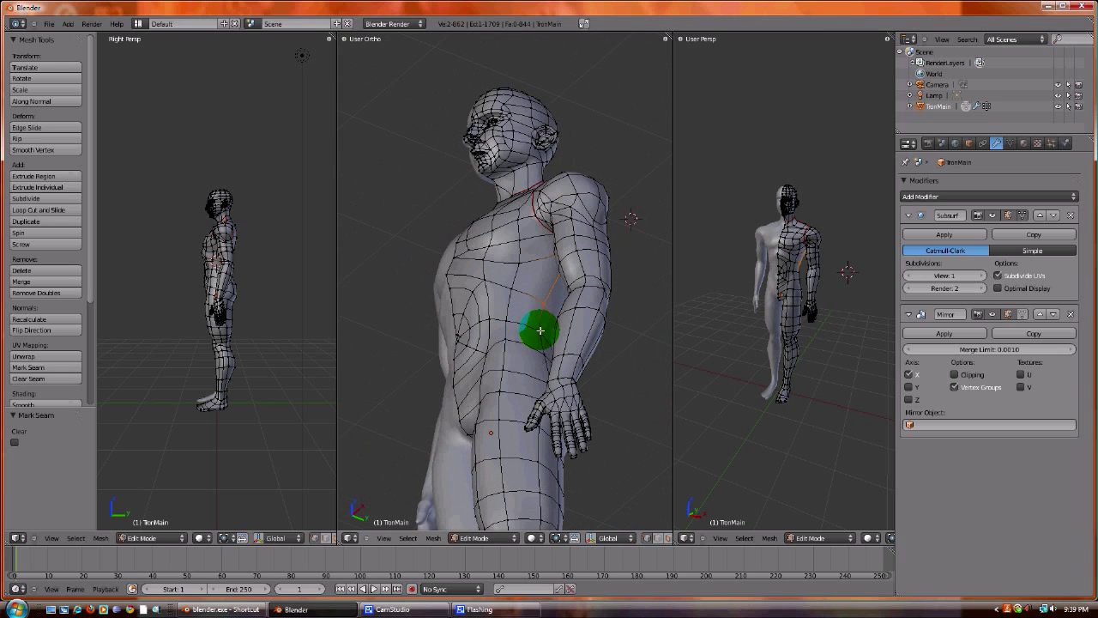
pyautogui.keyDown('shift'); pyautogui.rightClick(544, 349); pyautogui.keyUp('shift')
pyautogui.moveTo(517, 294); pyautogui.dragTo(550, 390, button='middle')
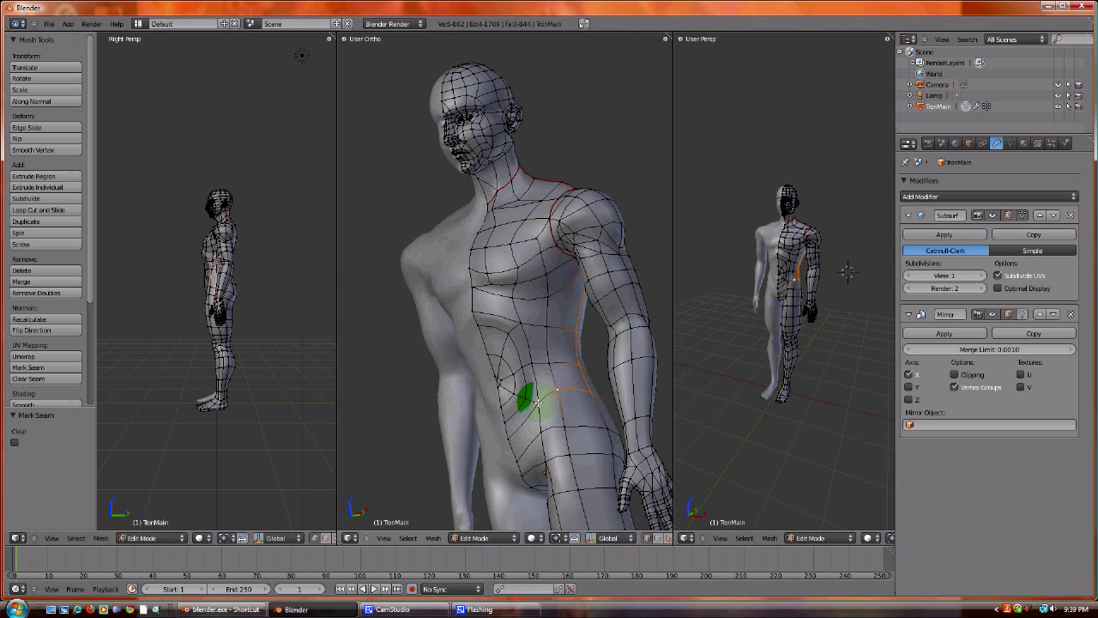
pyautogui.moveTo(554, 402); pyautogui.dragTo(416, 394, button='middle')
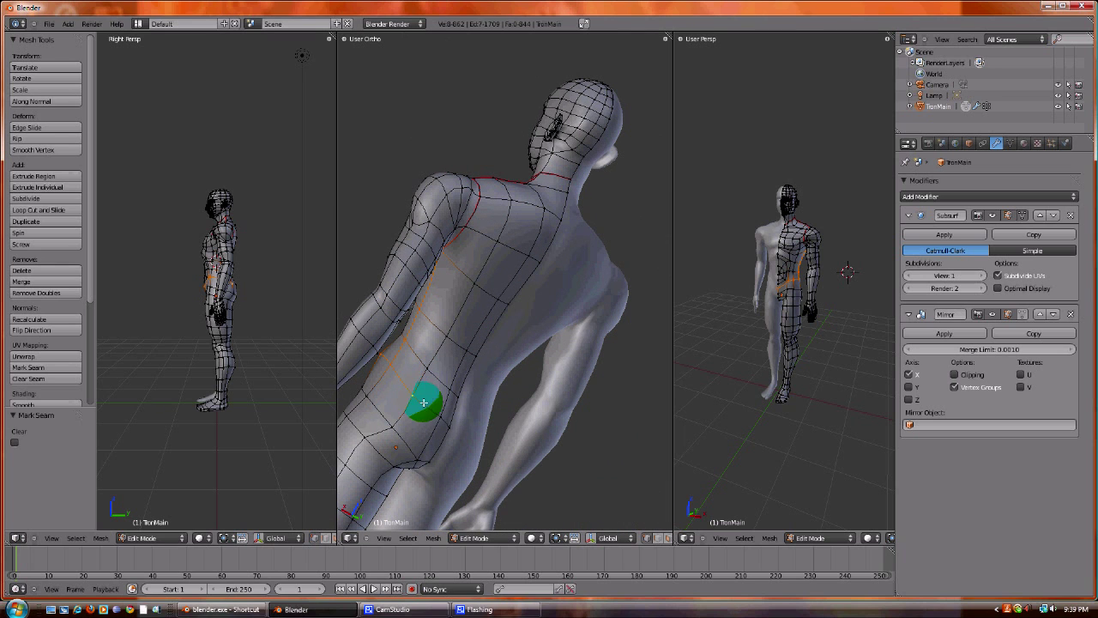
pyautogui.moveTo(441, 382); pyautogui.dragTo(565, 369, button='middle')
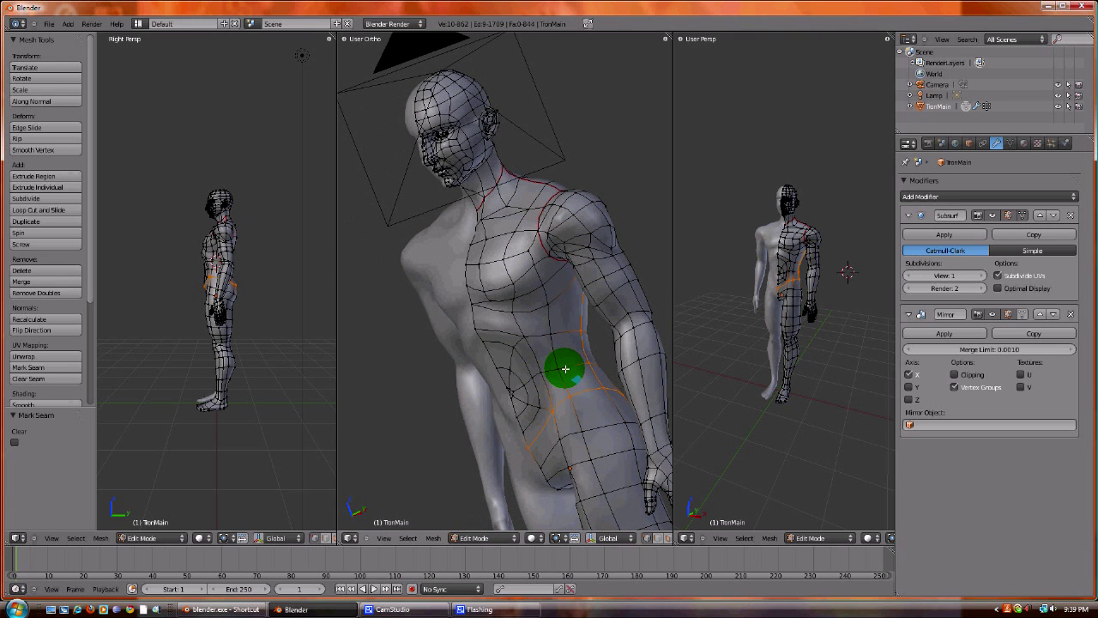
pyautogui.hotkey('ctrl', 'e')
pyautogui.click(554, 364)
pyautogui.moveTo(534, 361); pyautogui.dragTo(420, 315, button='middle')
# Step: Start the inner-leg edge path at the hip and extend it down toward the knee
pyautogui.scroll(-2, 520, 343)
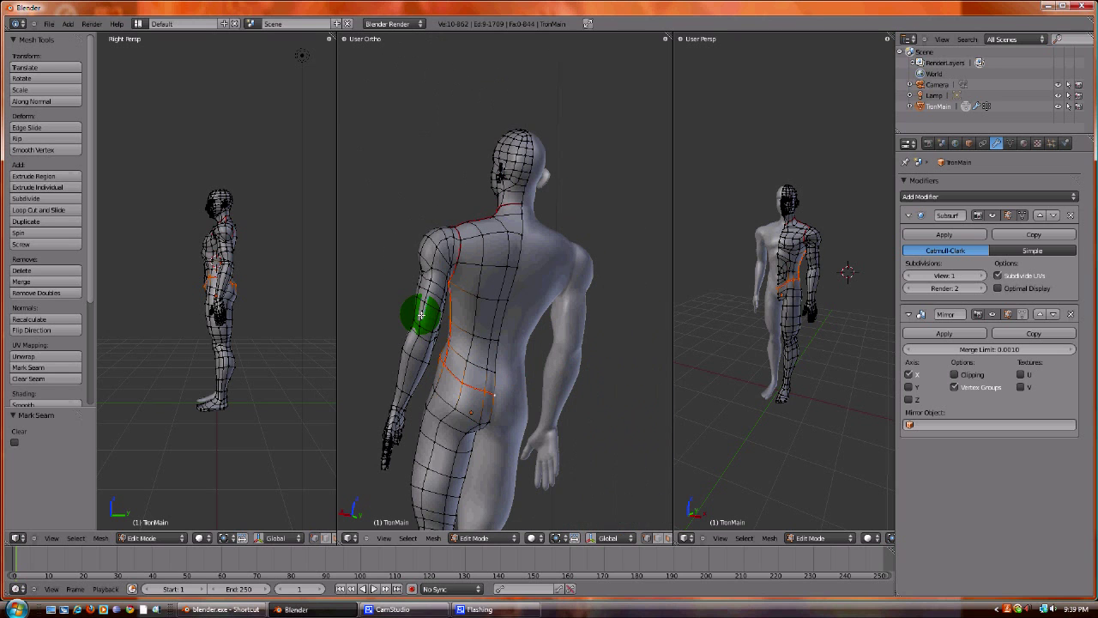
pyautogui.moveTo(535, 385); pyautogui.dragTo(451, 179, button='middle')
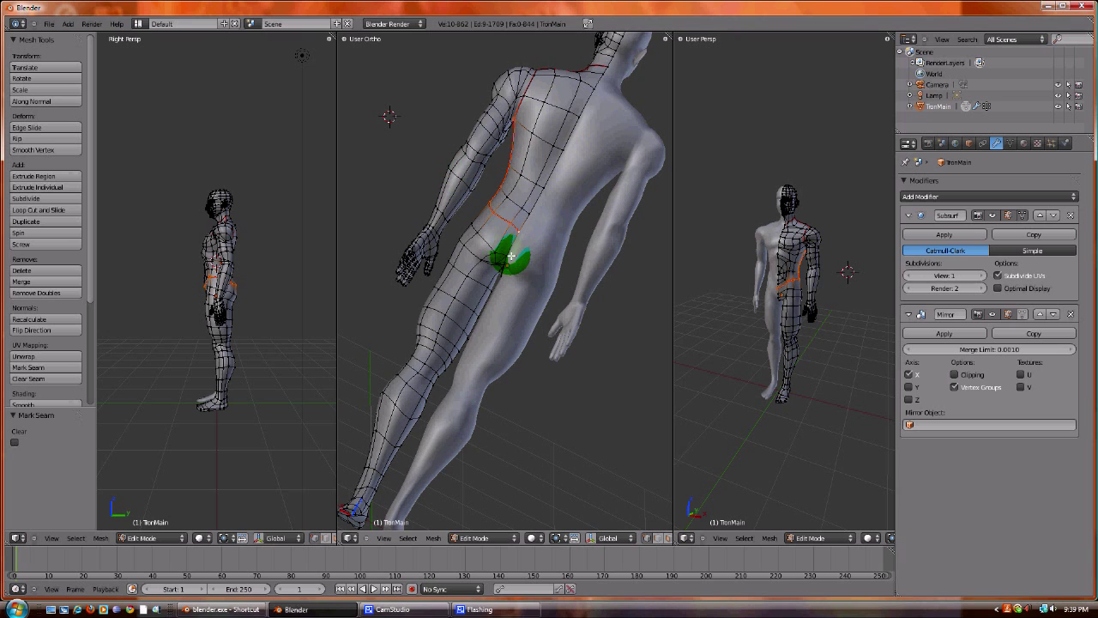
pyautogui.moveTo(417, 253); pyautogui.dragTo(501, 239, button='middle')
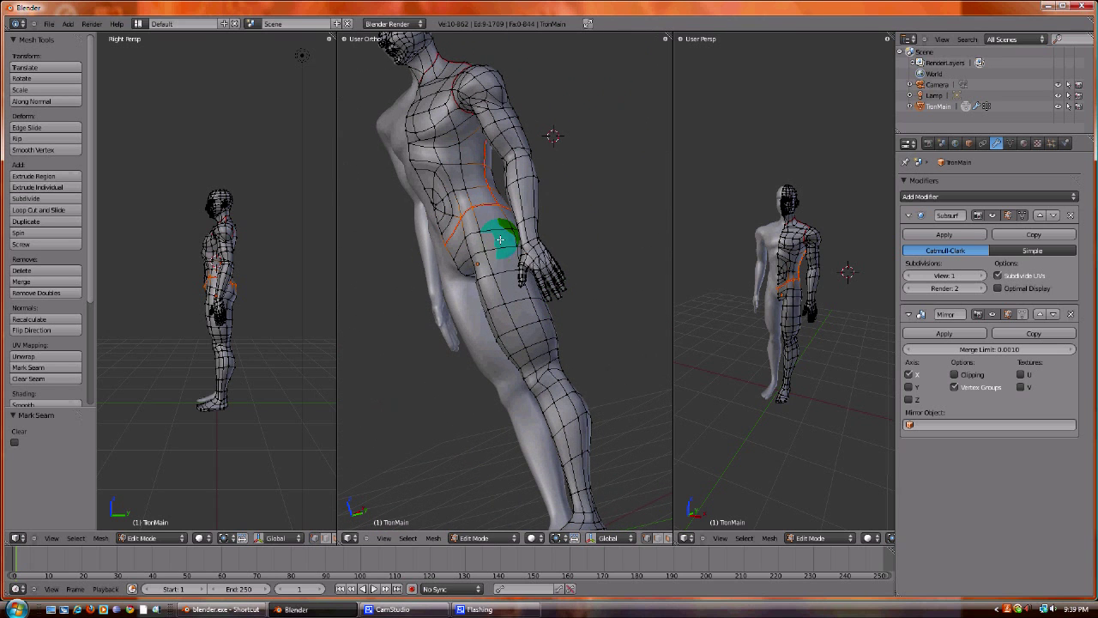
pyautogui.rightClick(510, 233)
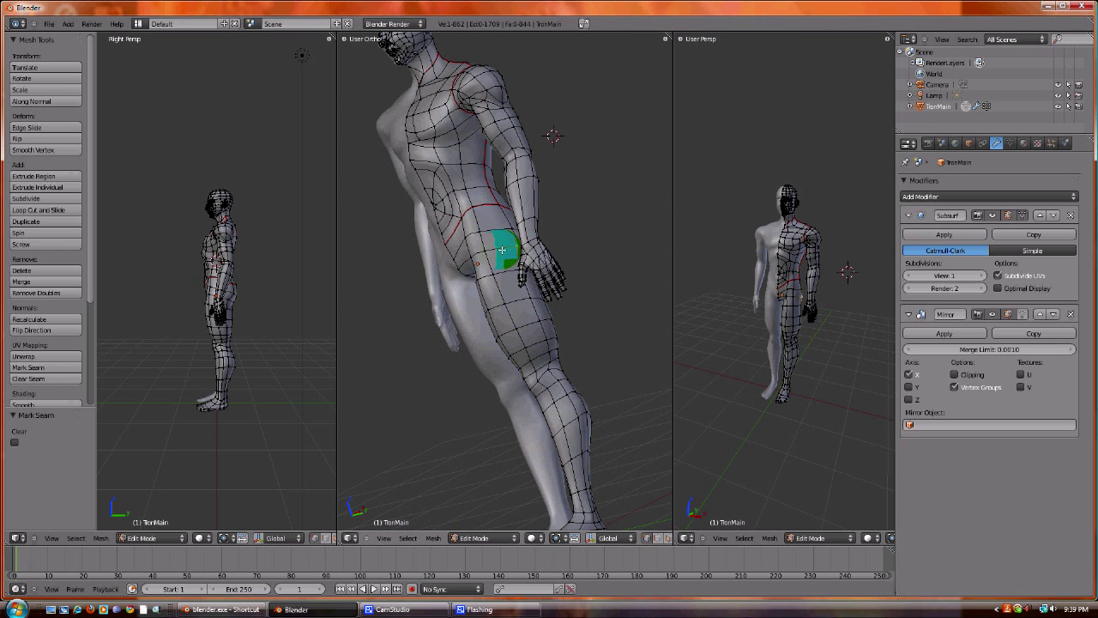
pyautogui.moveTo(502, 249); pyautogui.dragTo(469, 312, button='middle')
pyautogui.keyDown('shift'); pyautogui.rightClick(515, 251); pyautogui.keyUp('shift')
pyautogui.keyDown('shift'); pyautogui.rightClick(543, 273); pyautogui.keyUp('shift')
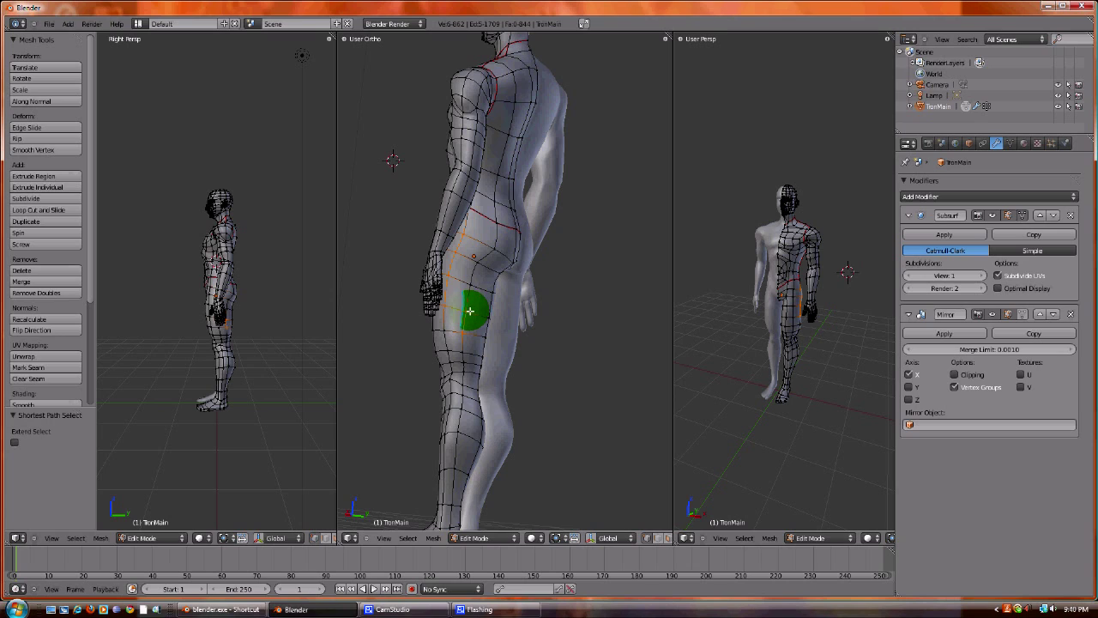
pyautogui.keyDown('shift'); pyautogui.rightClick(470, 310); pyautogui.keyUp('shift')
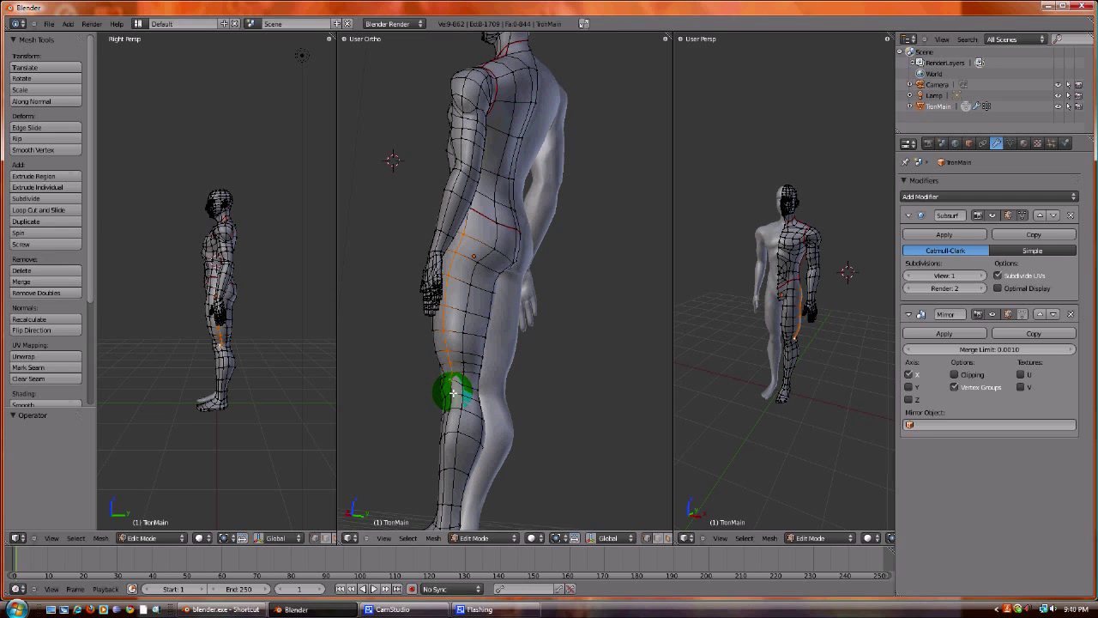
pyautogui.keyDown('ctrl'); pyautogui.rightClick(449, 466); pyautogui.keyUp('ctrl')
pyautogui.moveTo(466, 429); pyautogui.dragTo(515, 422, button='middle')
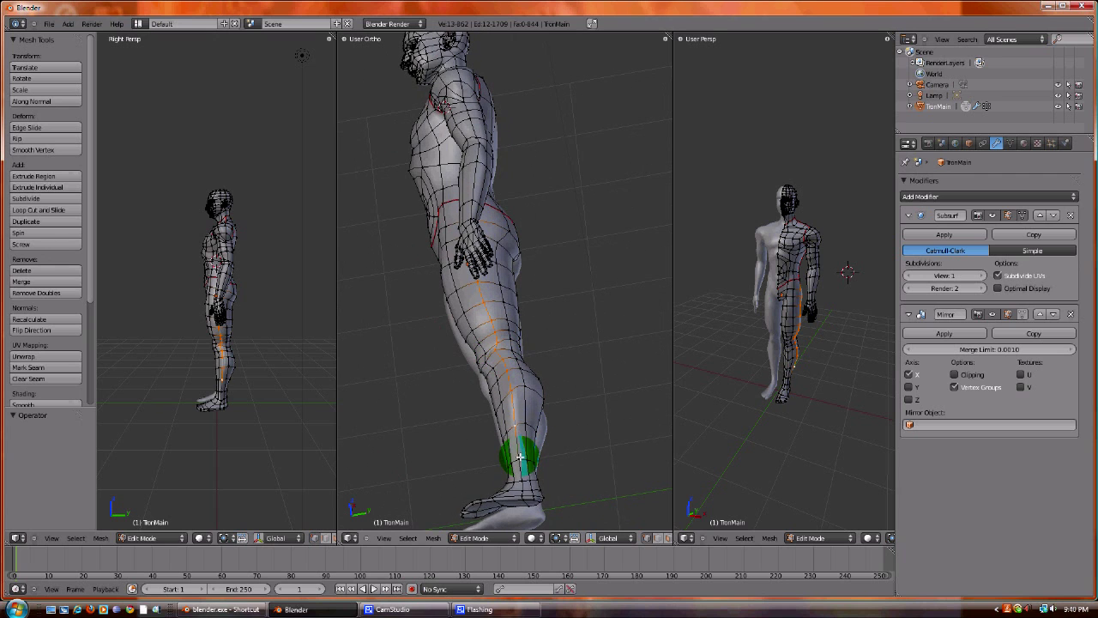
pyautogui.keyDown('ctrl'); pyautogui.rightClick(522, 494); pyautogui.keyUp('ctrl')
pyautogui.moveTo(515, 453); pyautogui.dragTo(516, 417, button='middle')
pyautogui.scroll(-3, 503, 412)
pyautogui.scroll(5, 509, 421)
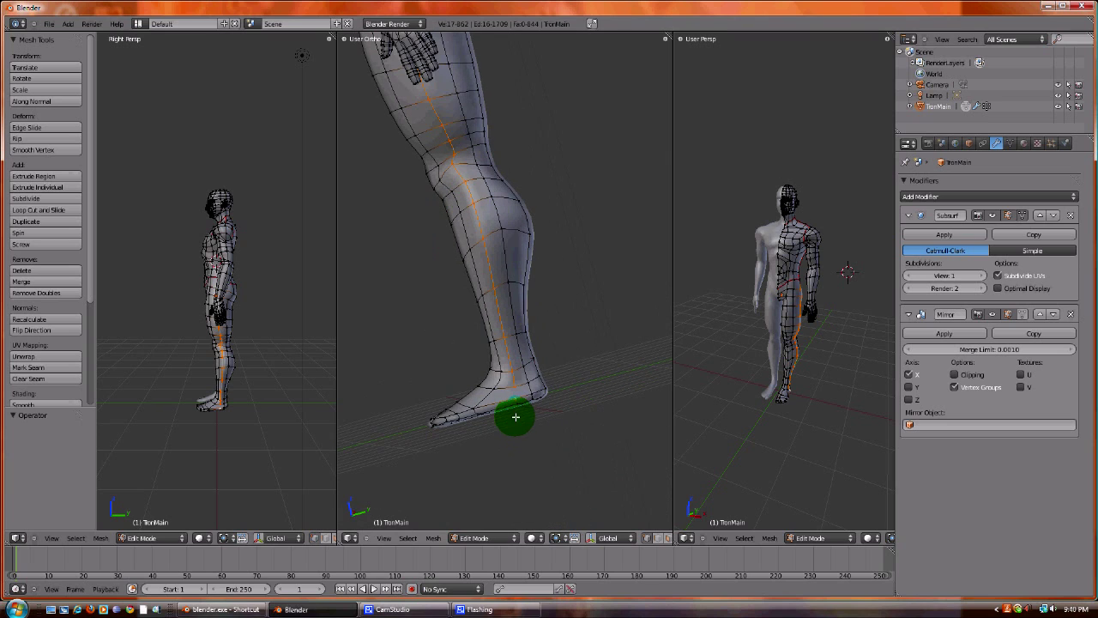
# Step: Carry the path from the heel up the calf and inner thigh to the crotch, marking it as a seam
pyautogui.keyDown('ctrl'); pyautogui.rightClick(520, 369); pyautogui.keyUp('ctrl')
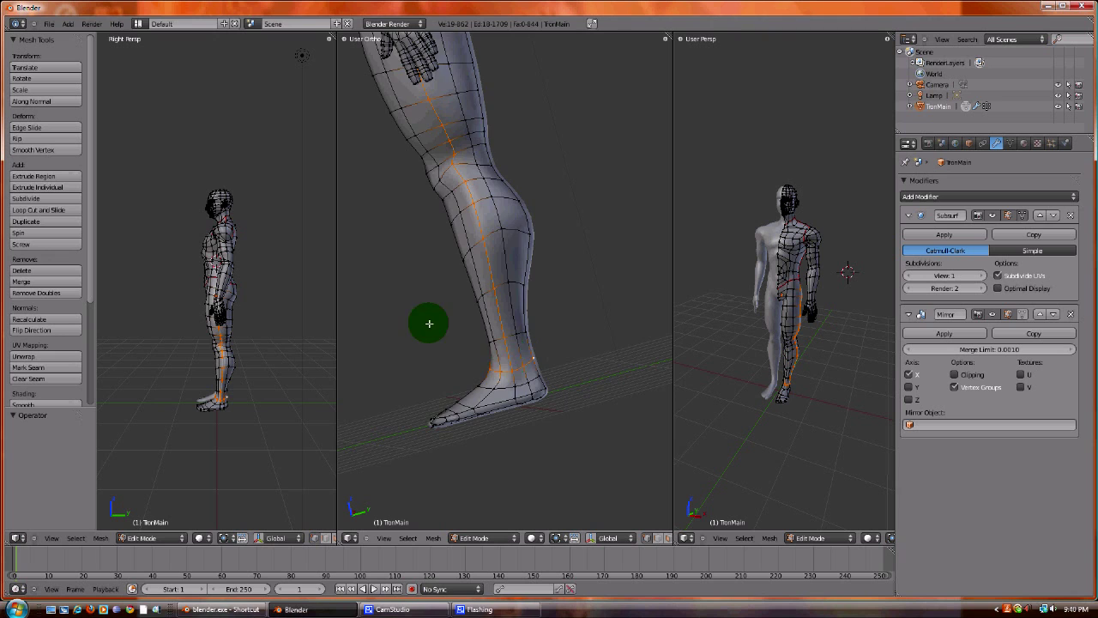
pyautogui.moveTo(429, 321); pyautogui.dragTo(546, 283, button='middle')
pyautogui.keyDown('ctrl'); pyautogui.rightClick(552, 343); pyautogui.keyUp('ctrl')
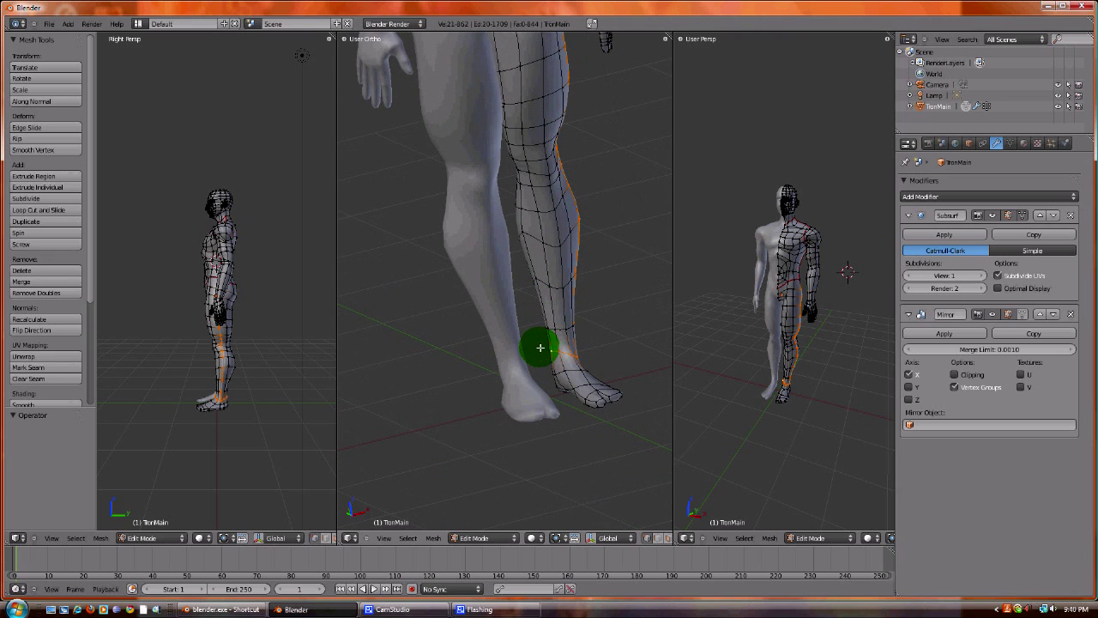
pyautogui.moveTo(549, 348); pyautogui.dragTo(518, 257, button='middle')
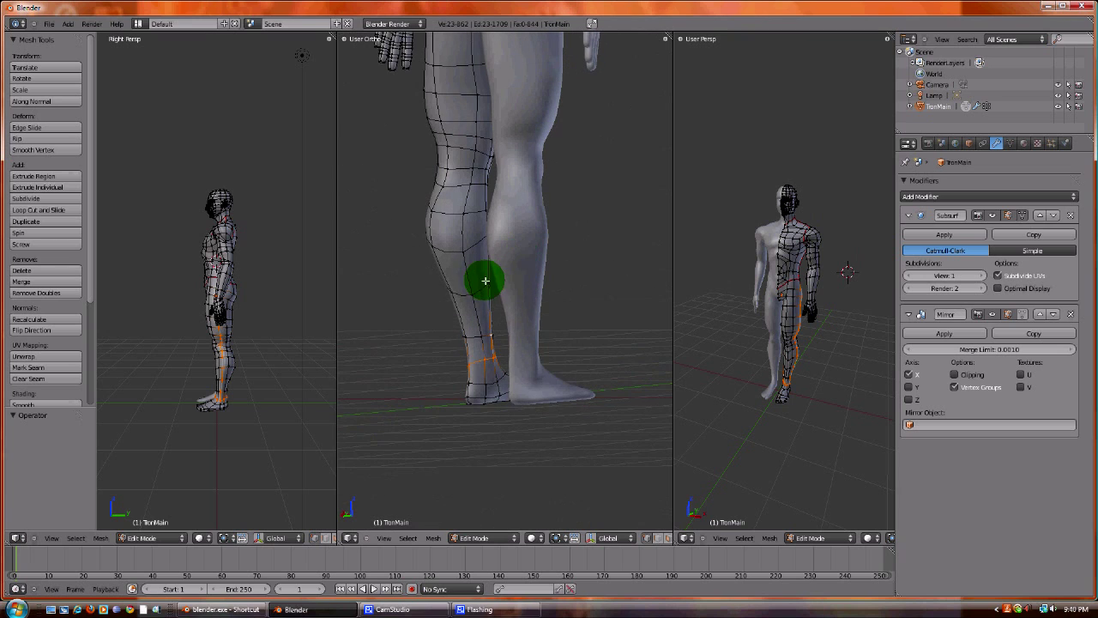
pyautogui.keyDown('ctrl'); pyautogui.rightClick(488, 284); pyautogui.keyUp('ctrl')
pyautogui.moveTo(559, 290); pyautogui.dragTo(500, 243, button='middle')
pyautogui.keyDown('ctrl'); pyautogui.rightClick(533, 233); pyautogui.keyUp('ctrl')
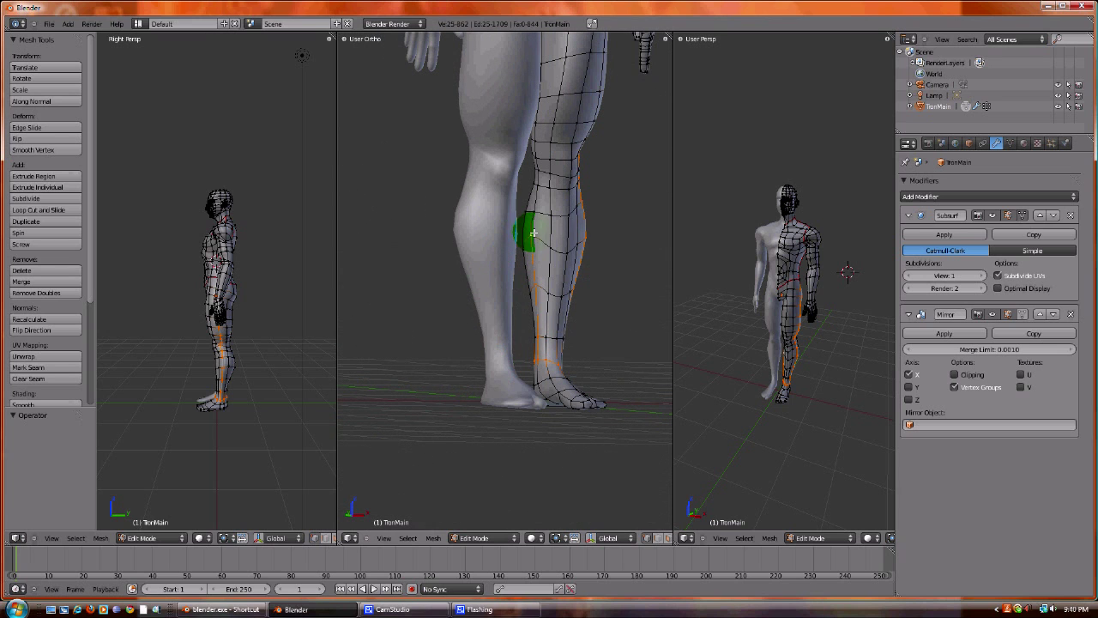
pyautogui.keyDown('ctrl'); pyautogui.rightClick(546, 195); pyautogui.keyUp('ctrl')
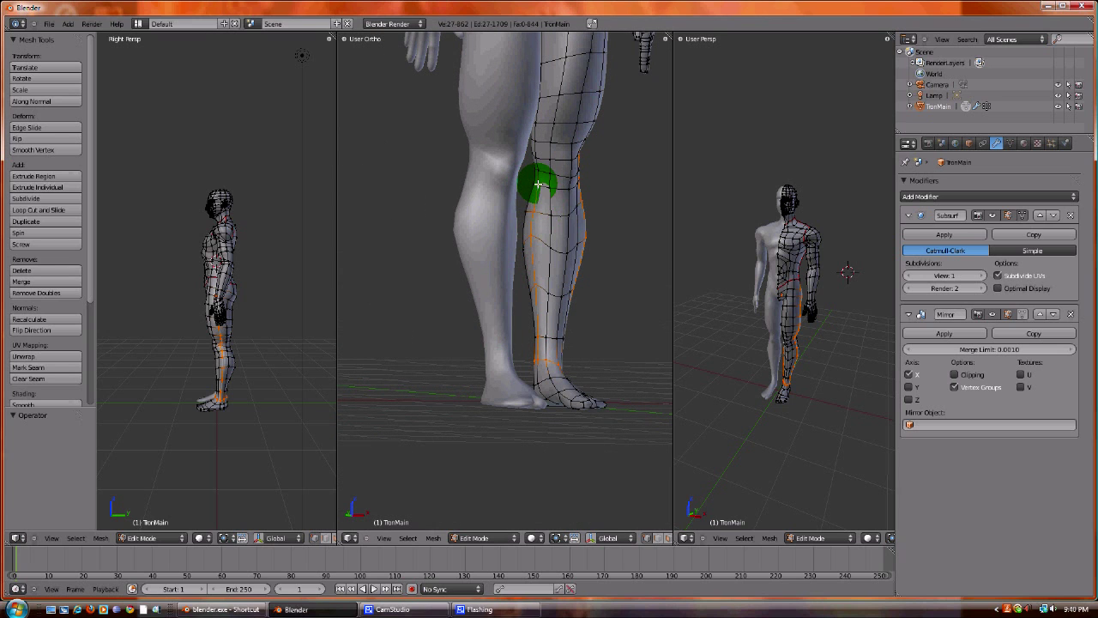
pyautogui.moveTo(538, 182); pyautogui.dragTo(603, 231, button='middle')
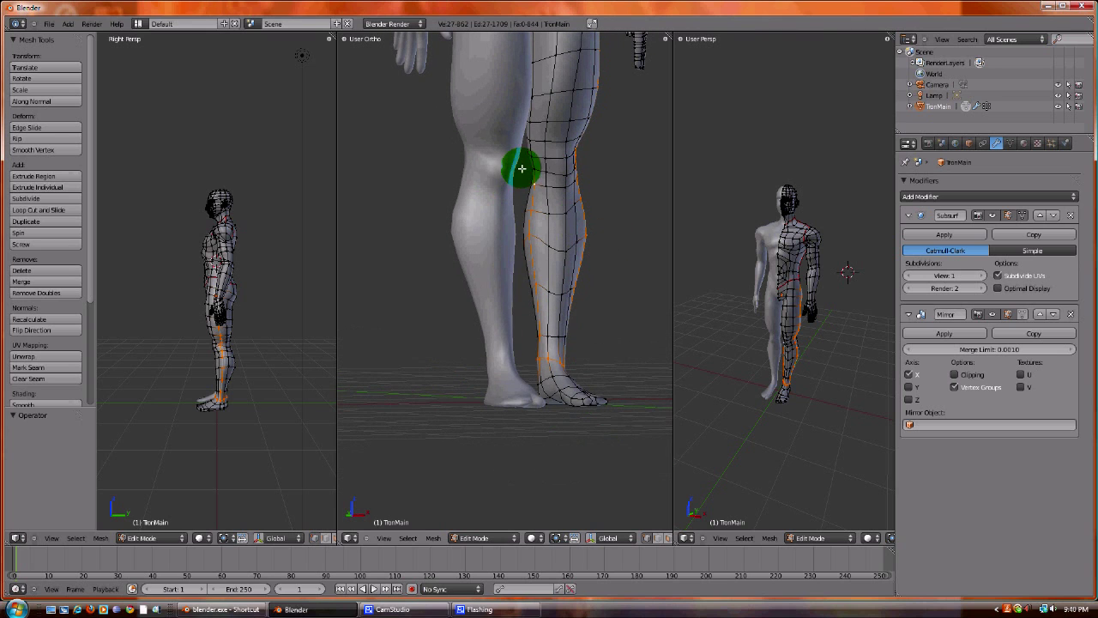
pyautogui.keyDown('ctrl'); pyautogui.rightClick(530, 125); pyautogui.keyUp('ctrl')
pyautogui.moveTo(517, 274); pyautogui.dragTo(528, 549, button='middle')
pyautogui.keyDown('ctrl'); pyautogui.rightClick(520, 398); pyautogui.keyUp('ctrl')
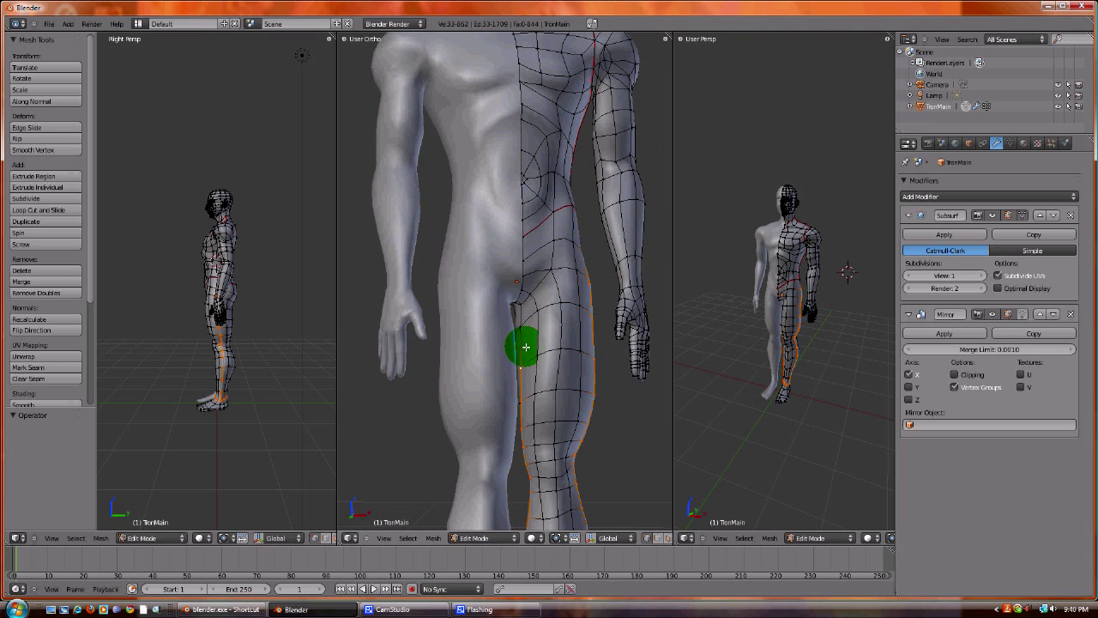
pyautogui.keyDown('ctrl'); pyautogui.rightClick(520, 304); pyautogui.keyUp('ctrl')
pyautogui.moveTo(559, 380); pyautogui.dragTo(546, 300, button='middle')
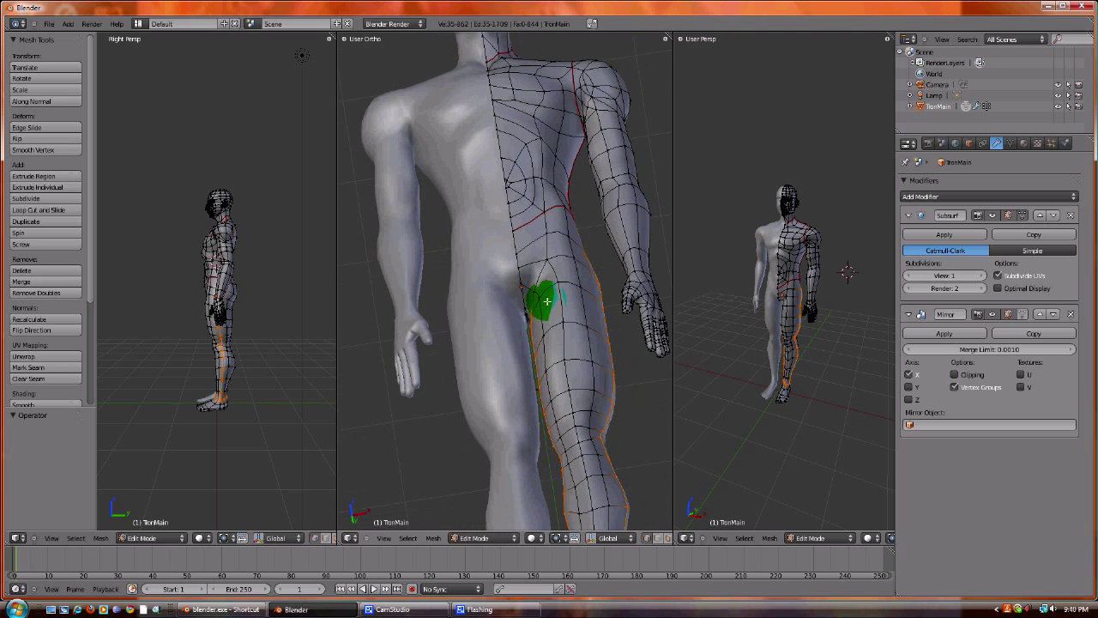
pyautogui.keyDown('ctrl'); pyautogui.rightClick(524, 300); pyautogui.keyUp('ctrl')
pyautogui.moveTo(441, 336); pyautogui.dragTo(498, 348, button='middle')
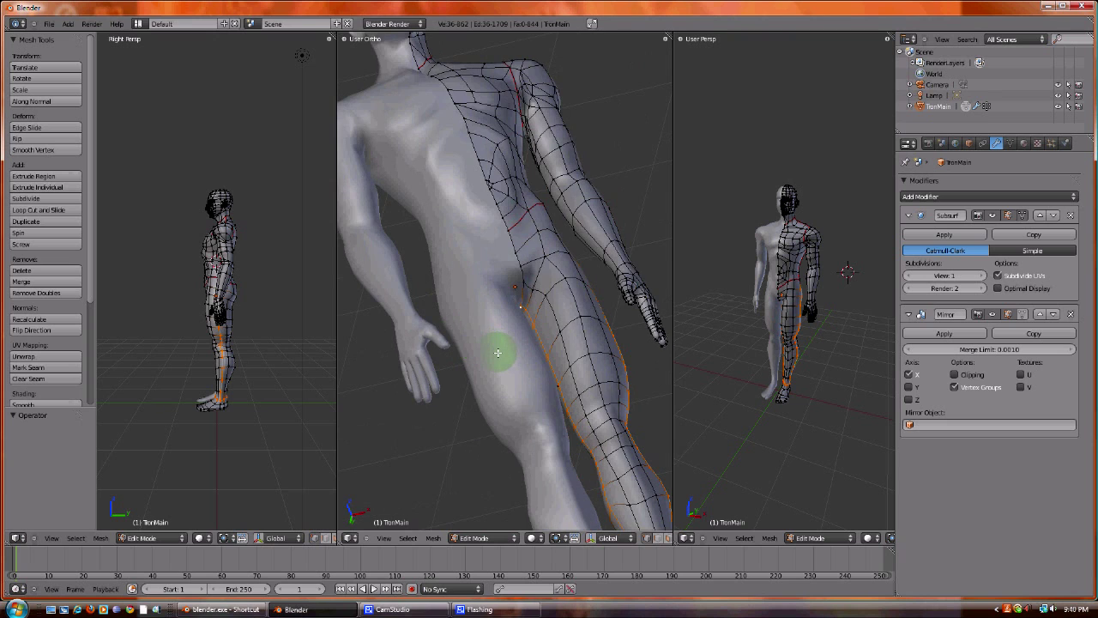
pyautogui.hotkey('ctrl', 'e')
pyautogui.click(501, 351)
# Step: Mark the edge between two neighbouring hip vertices as a seam
pyautogui.moveTo(580, 262); pyautogui.dragTo(507, 312, button='middle')
pyautogui.rightClick(566, 266)
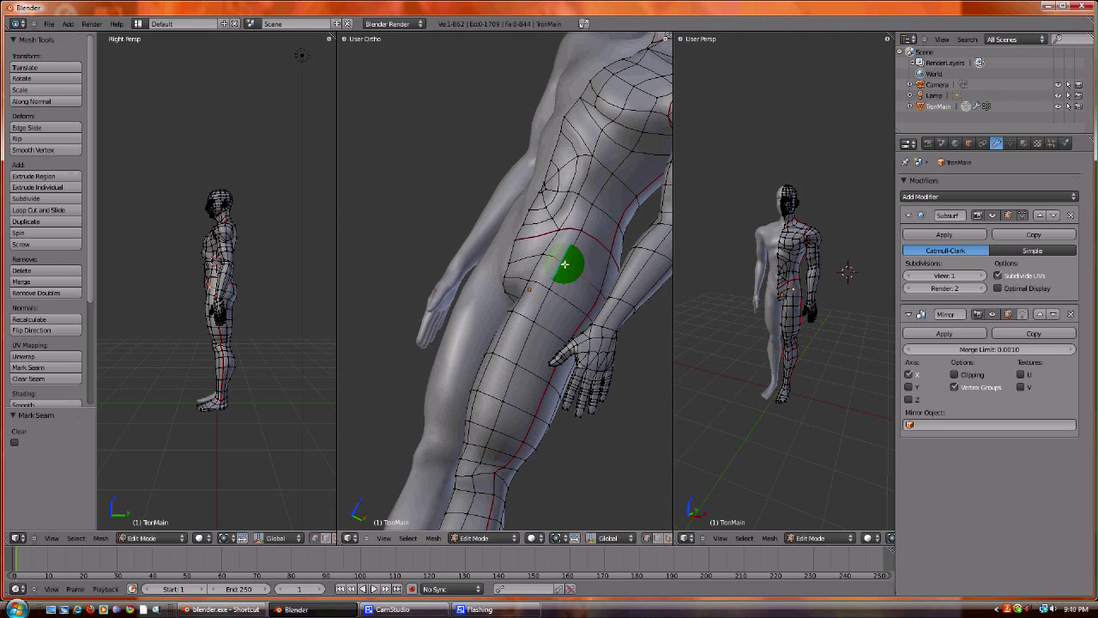
pyautogui.rightClick(609, 252)
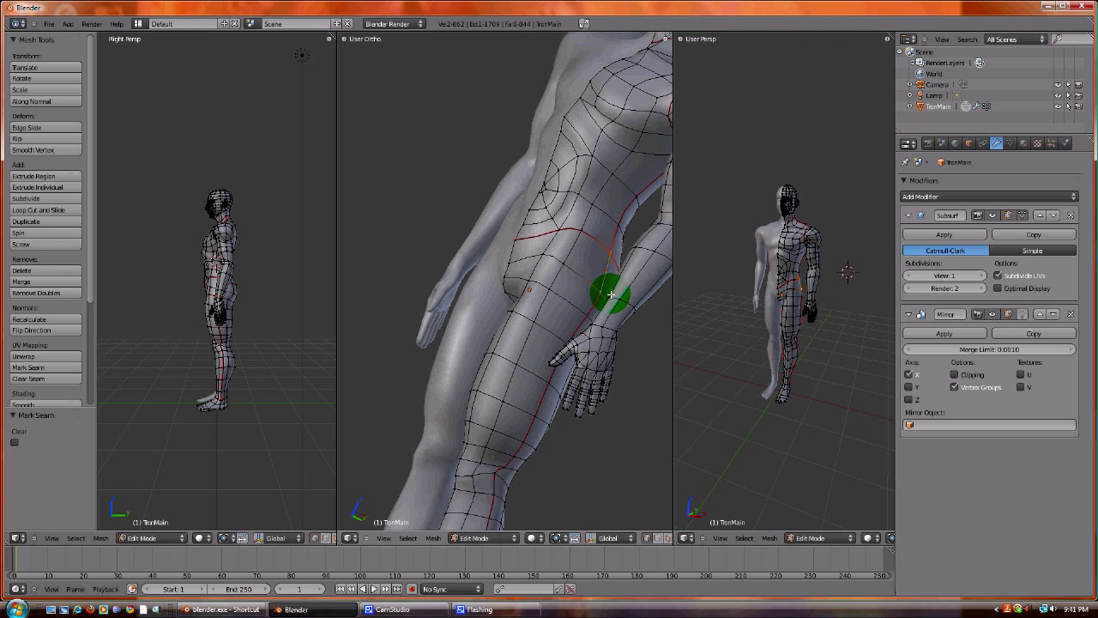
pyautogui.hotkey('ctrl', 'e')
pyautogui.click(601, 290)
# Step: Complete the loop around the top of the thigh and mark it as a seam
pyautogui.moveTo(572, 265); pyautogui.dragTo(522, 296, button='middle')
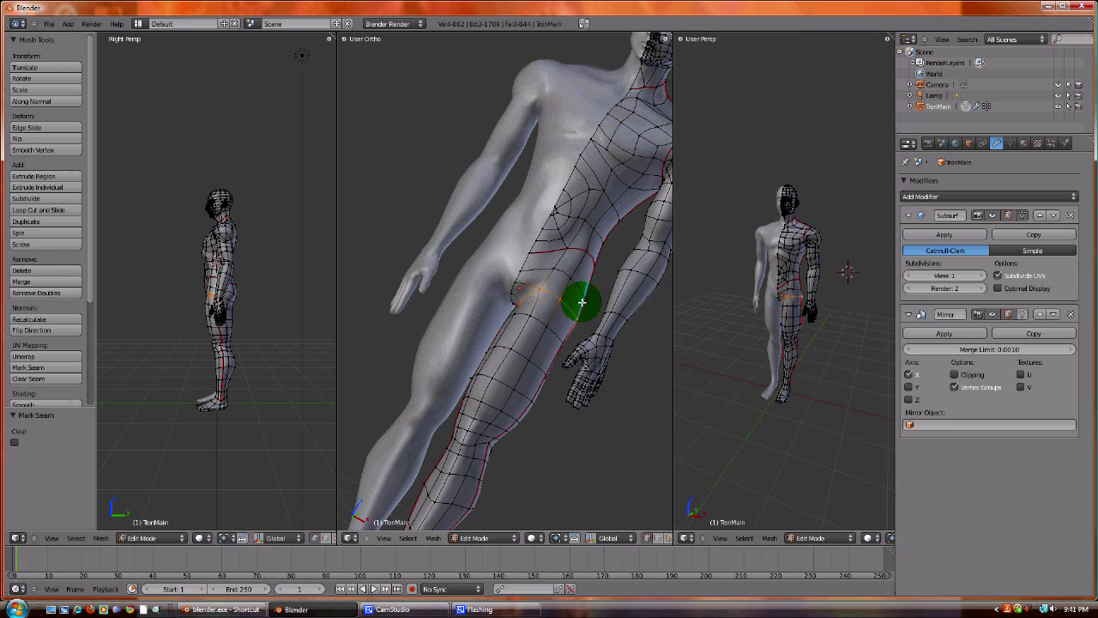
pyautogui.moveTo(581, 302); pyautogui.dragTo(507, 207, button='middle')
pyautogui.scroll(4, 485, 289)
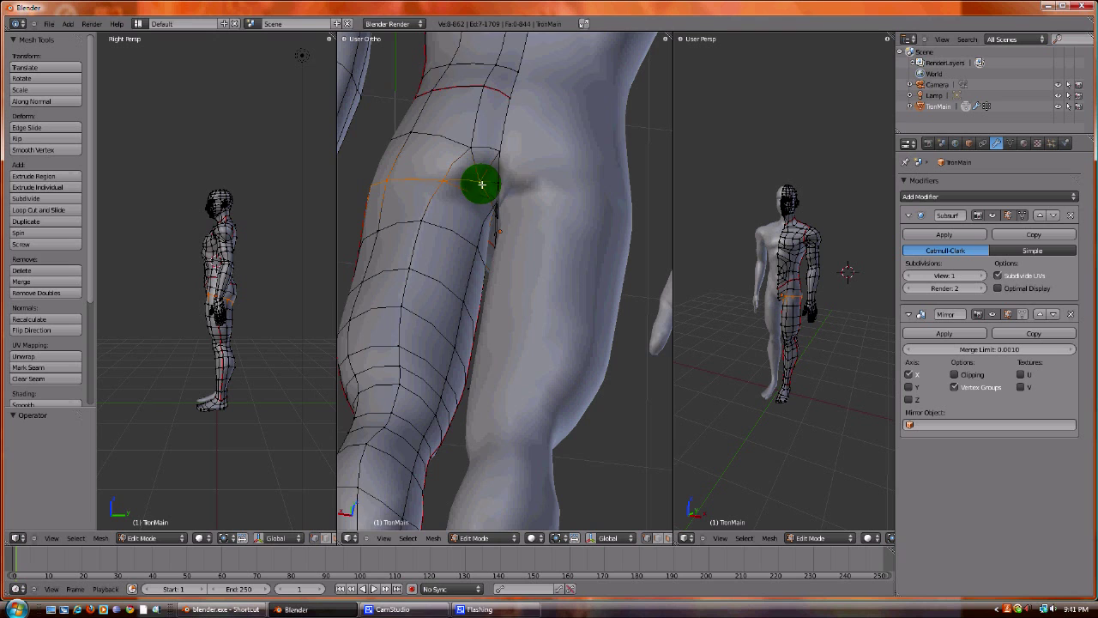
pyautogui.moveTo(481, 183); pyautogui.dragTo(578, 181, button='middle')
pyautogui.scroll(5, 520, 132)
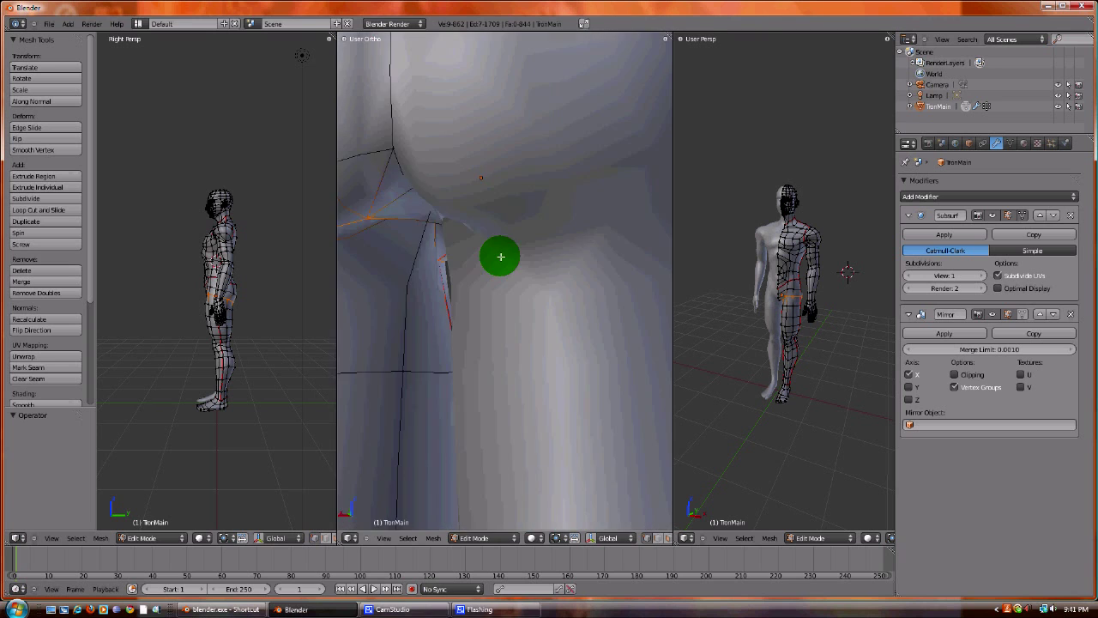
pyautogui.moveTo(500, 256); pyautogui.dragTo(519, 177, button='middle')
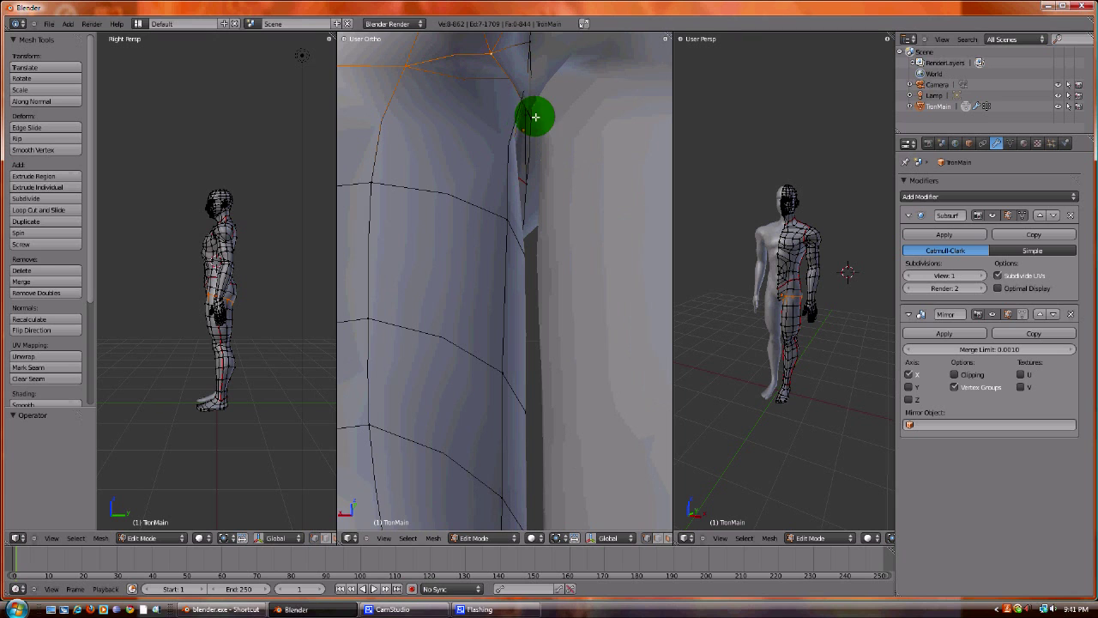
pyautogui.moveTo(578, 115)
pyautogui.mouseDown(button='middle')
pyautogui.moveTo(589, 91)
pyautogui.moveTo(557, 96)
pyautogui.moveTo(583, 103)
pyautogui.mouseUp(button='middle')
pyautogui.keyDown('shift'); pyautogui.rightClick(515, 161); pyautogui.keyUp('shift')
pyautogui.moveTo(516, 161); pyautogui.dragTo(517, 240, button='middle')
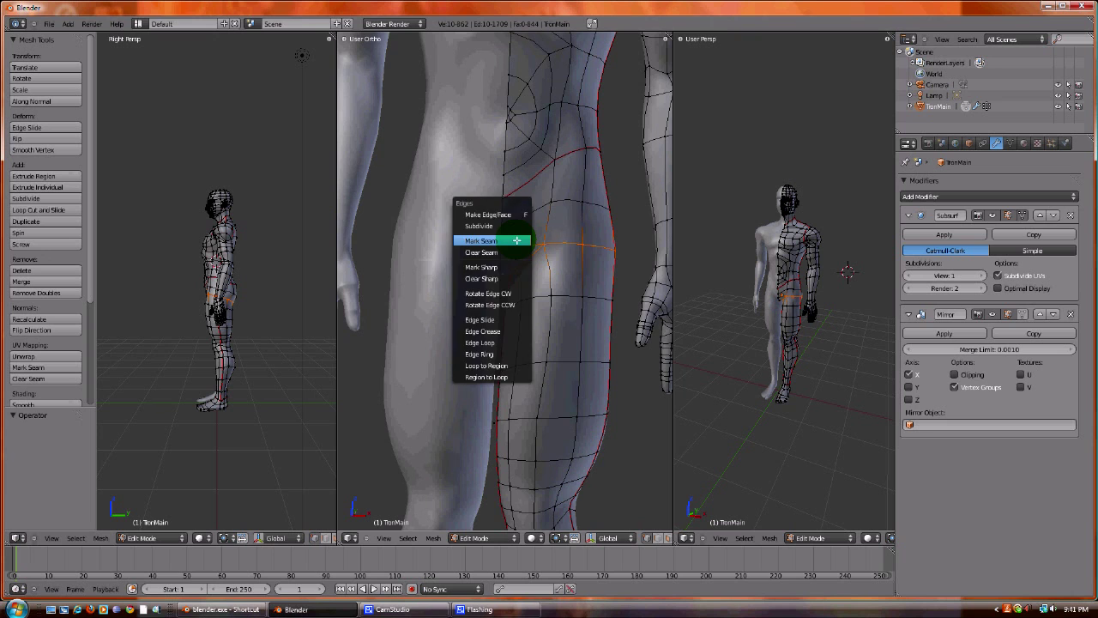
pyautogui.click(517, 240)
pyautogui.scroll(-3, 600, 184)
pyautogui.keyDown('shift'); pyautogui.moveTo(571, 189); pyautogui.dragTo(755, 272, button='middle'); pyautogui.keyUp('shift')
# Step: Orbit and zoom around the model to frame the shoulder and upper arm
pyautogui.scroll(-3, 755, 272)
pyautogui.scroll(-3, 617, 314)
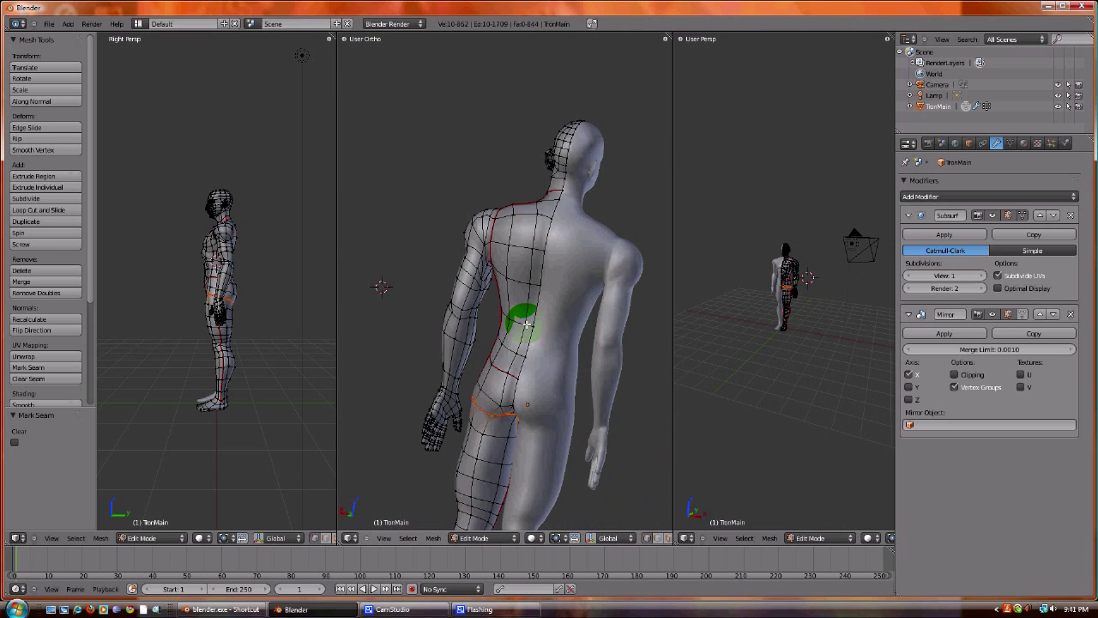
pyautogui.moveTo(526, 324); pyautogui.dragTo(228, 263, button='middle')
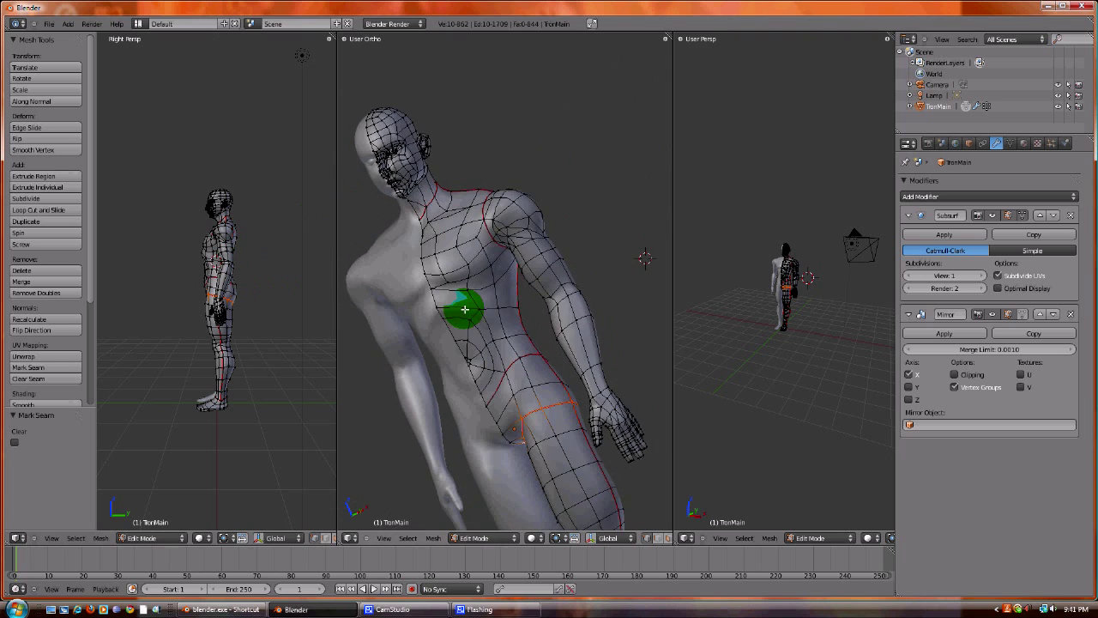
pyautogui.moveTo(464, 309); pyautogui.dragTo(505, 225, button='middle')
pyautogui.moveTo(609, 453); pyautogui.dragTo(453, 191, button='middle')
pyautogui.moveTo(523, 323); pyautogui.dragTo(518, 296, button='middle')
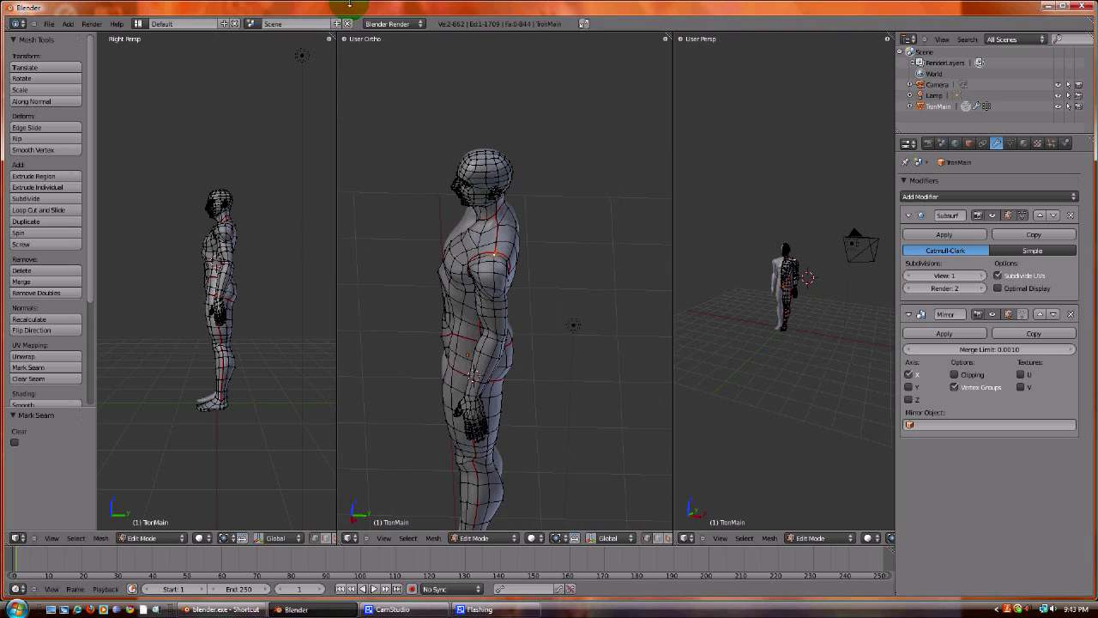
pyautogui.scroll(4, 514, 237)
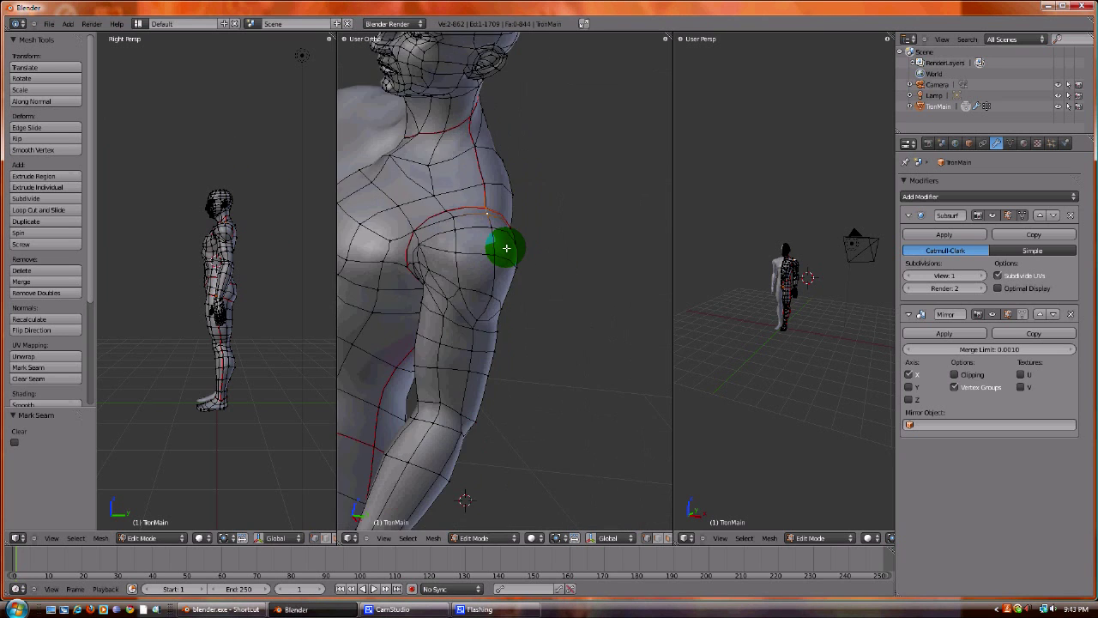
pyautogui.moveTo(532, 258); pyautogui.dragTo(498, 281, button='middle')
pyautogui.scroll(-3, 489, 220)
pyautogui.scroll(3, 499, 282)
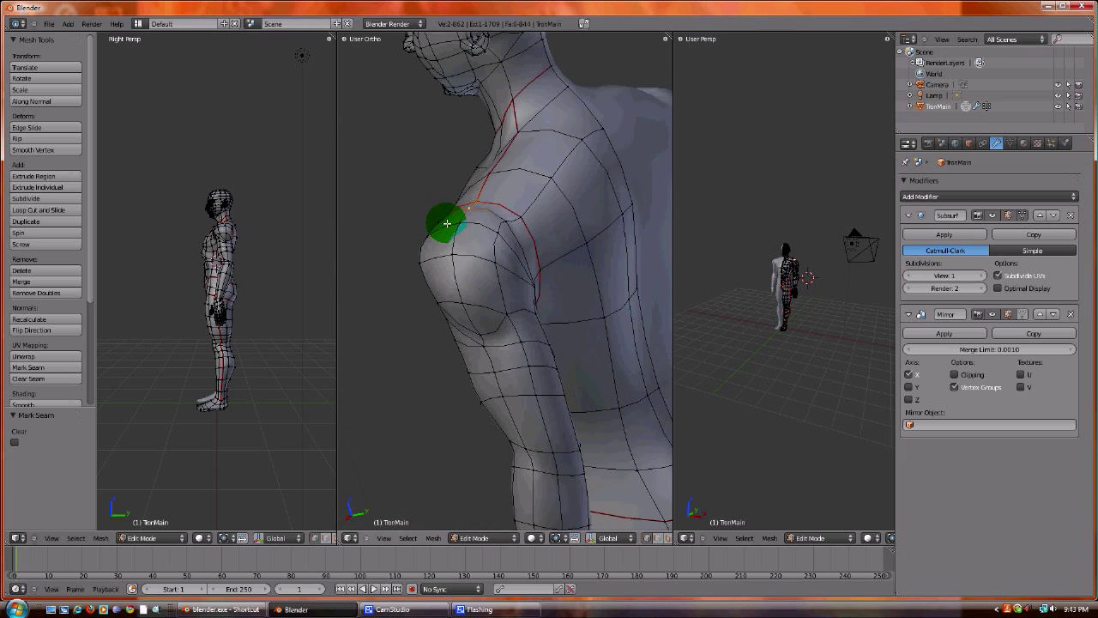
pyautogui.moveTo(437, 226); pyautogui.dragTo(477, 240, button='middle')
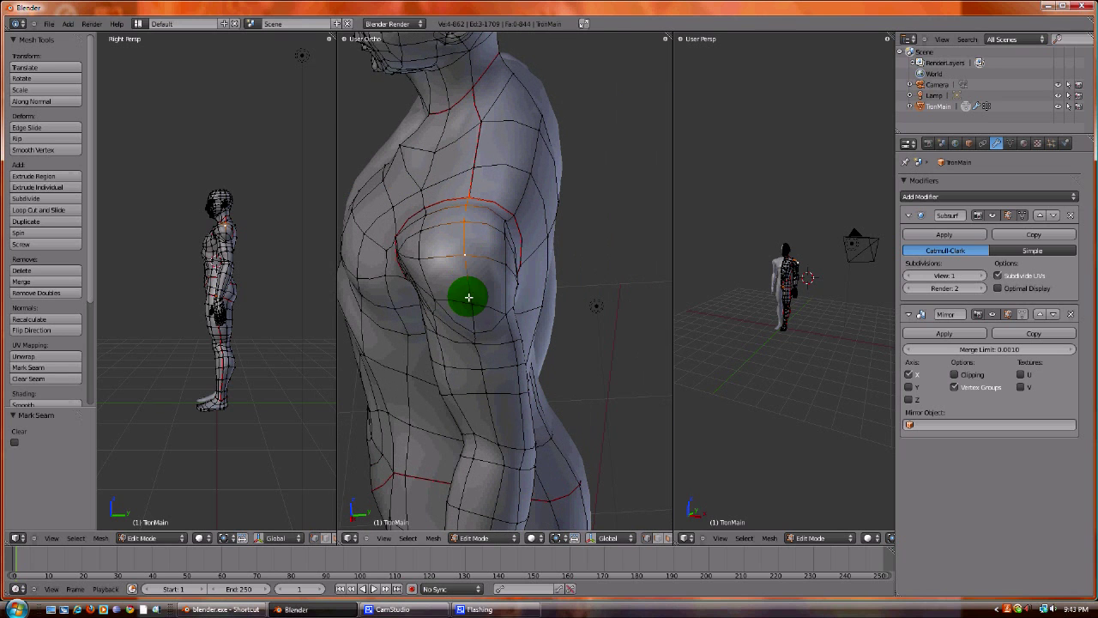
pyautogui.moveTo(471, 364); pyautogui.dragTo(473, 318, button='middle')
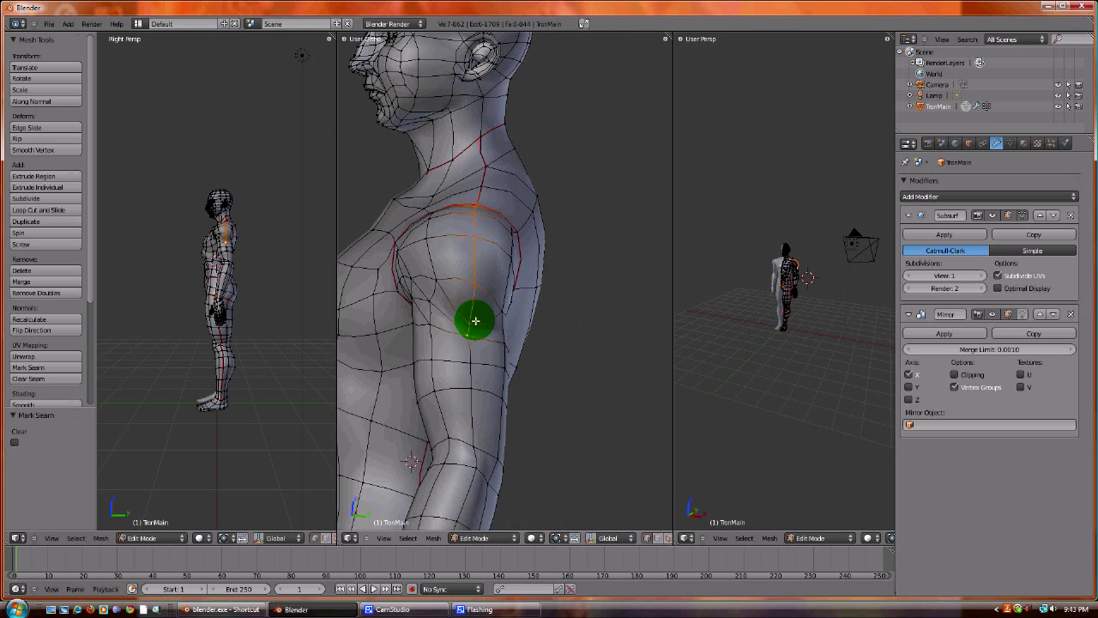
pyautogui.keyDown('shift'); pyautogui.scroll(1, 540, 444); pyautogui.keyUp('shift')
pyautogui.keyDown('shift'); pyautogui.moveTo(540, 445); pyautogui.dragTo(498, 248, button='middle'); pyautogui.keyUp('shift')
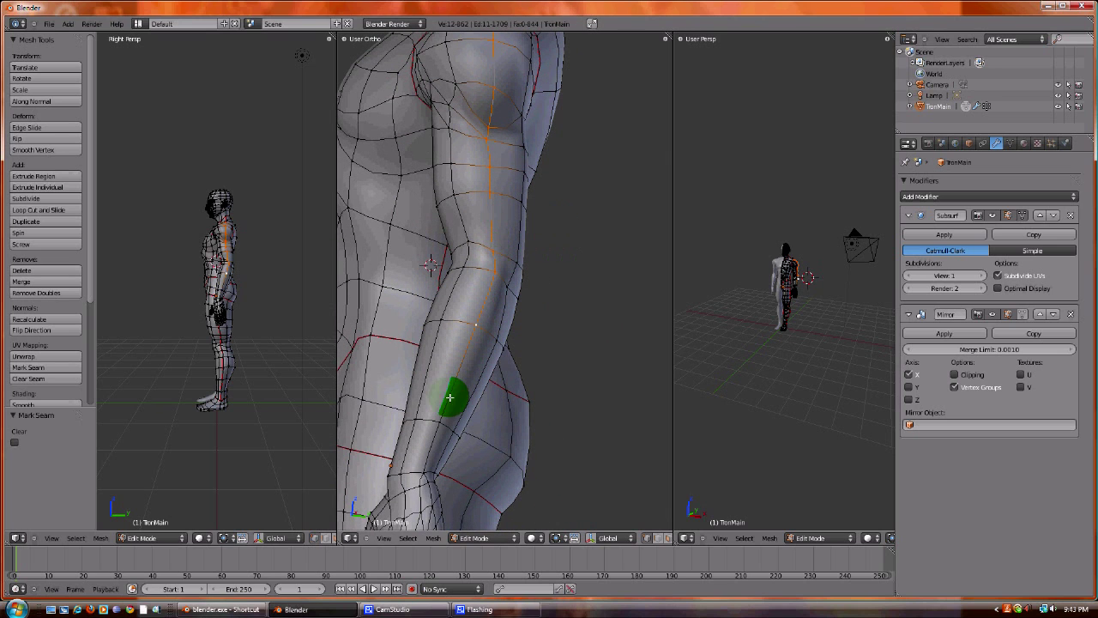
# Step: Select vertices down the outer arm from the shoulder toward the elbow
pyautogui.keyDown('shift'); pyautogui.rightClick(440, 423); pyautogui.keyUp('shift')
pyautogui.keyDown('shift'); pyautogui.rightClick(432, 311); pyautogui.keyUp('shift')
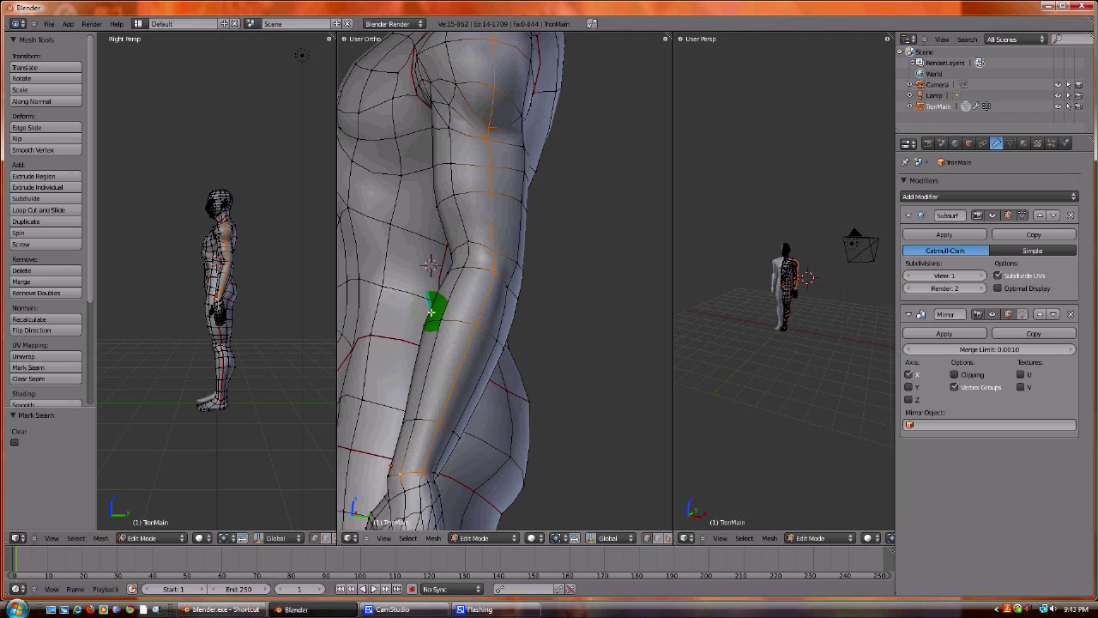
pyautogui.moveTo(432, 312); pyautogui.dragTo(510, 294, button='middle')
pyautogui.scroll(-2, 504, 316)
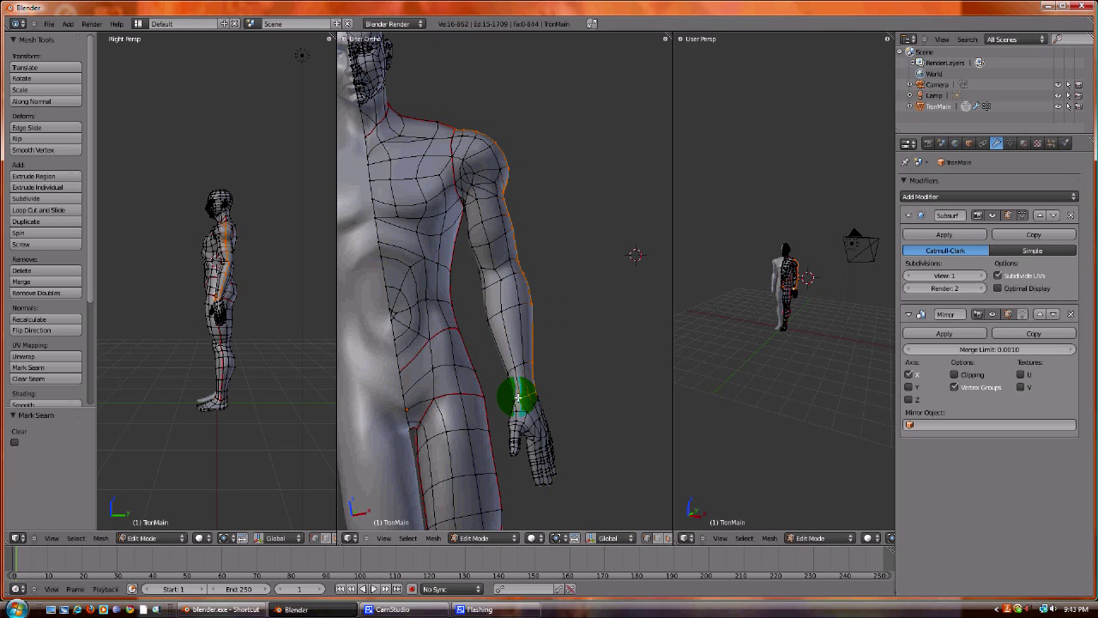
# Step: Add the wrist, hand, forearm and armpit vertices to the outer-arm selection
pyautogui.moveTo(506, 373); pyautogui.dragTo(506, 272, button='middle')
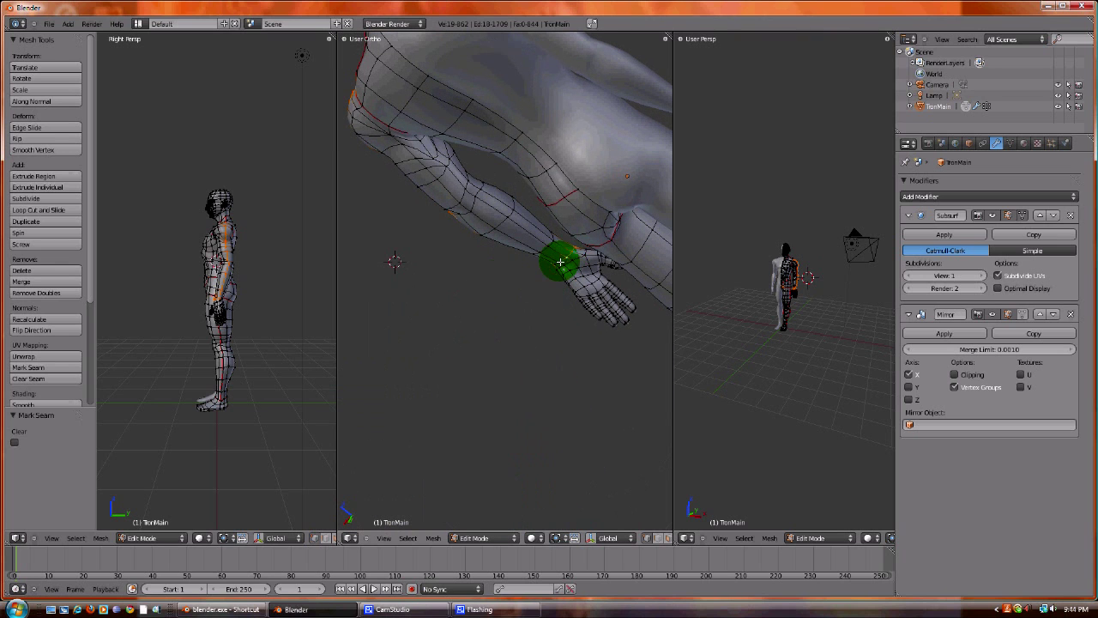
pyautogui.click(561, 262)
pyautogui.click(495, 253)
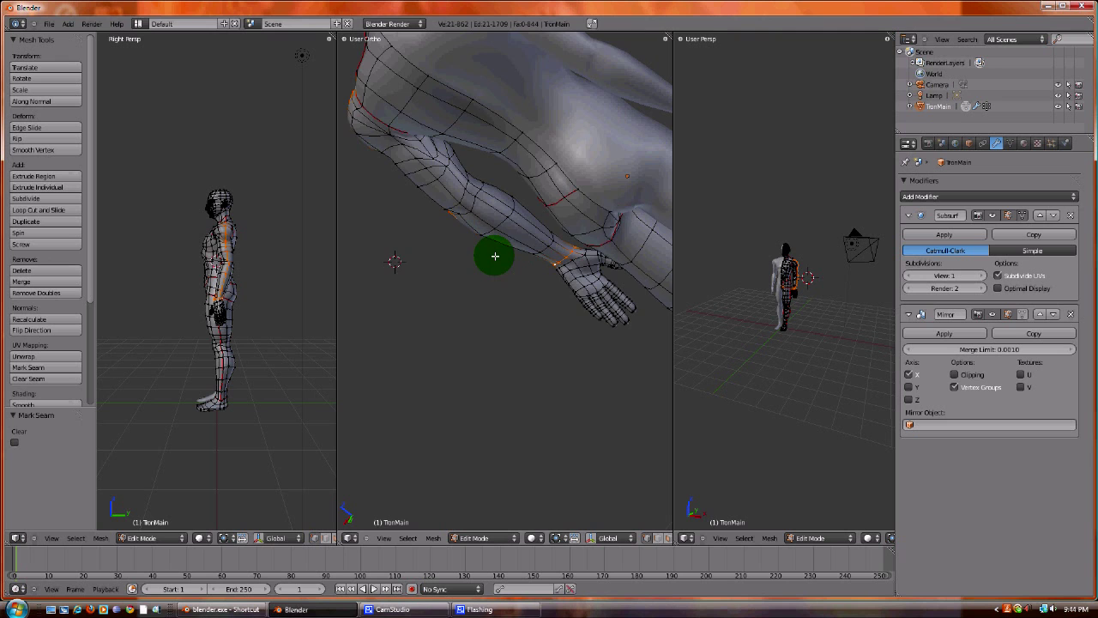
pyautogui.moveTo(495, 252)
pyautogui.mouseDown(button='middle')
pyautogui.moveTo(583, 125)
pyautogui.moveTo(528, 162)
pyautogui.moveTo(483, 242)
pyautogui.mouseUp(button='middle')
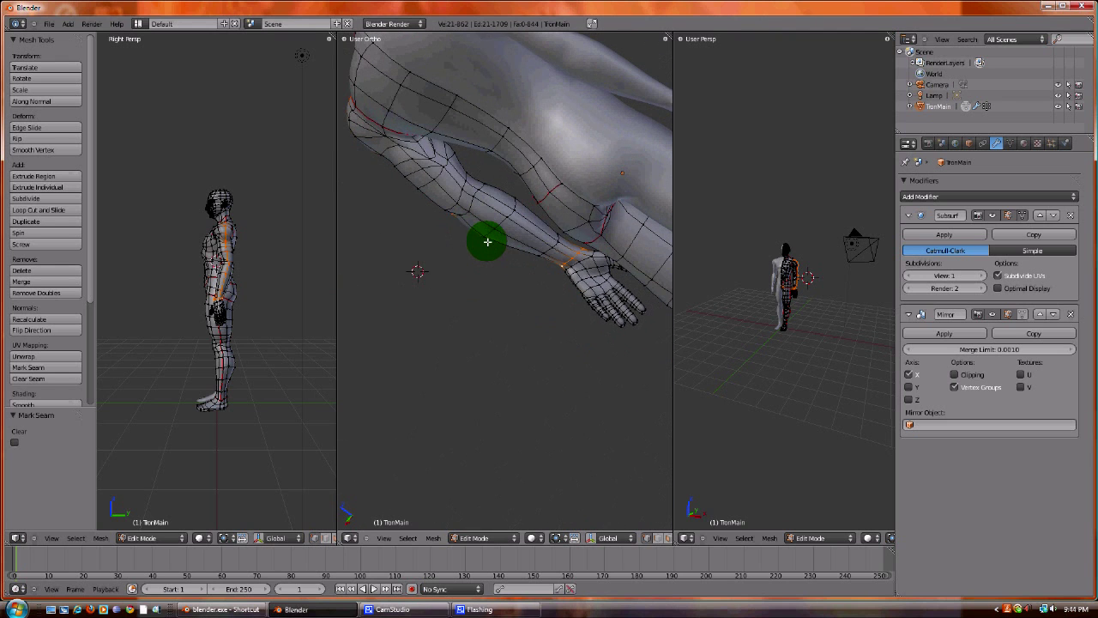
pyautogui.moveTo(627, 242)
pyautogui.mouseDown(button='middle')
pyautogui.moveTo(504, 321)
pyautogui.moveTo(618, 192)
pyautogui.moveTo(608, 164)
pyautogui.mouseUp(button='middle')
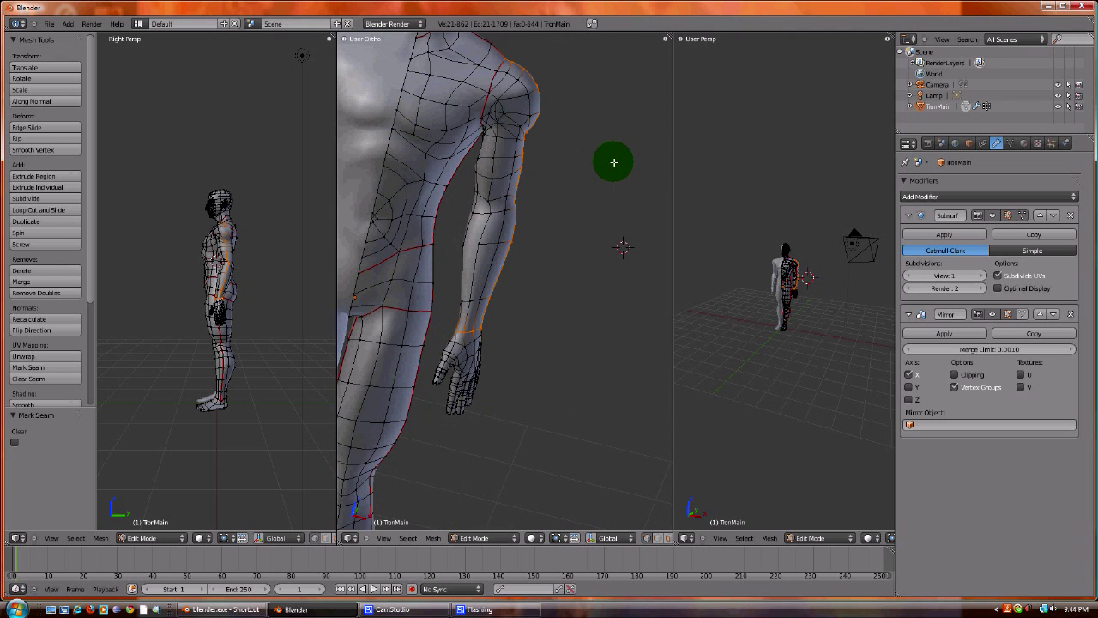
pyautogui.moveTo(592, 223); pyautogui.dragTo(603, 203, button='middle')
pyautogui.press('KP_1')
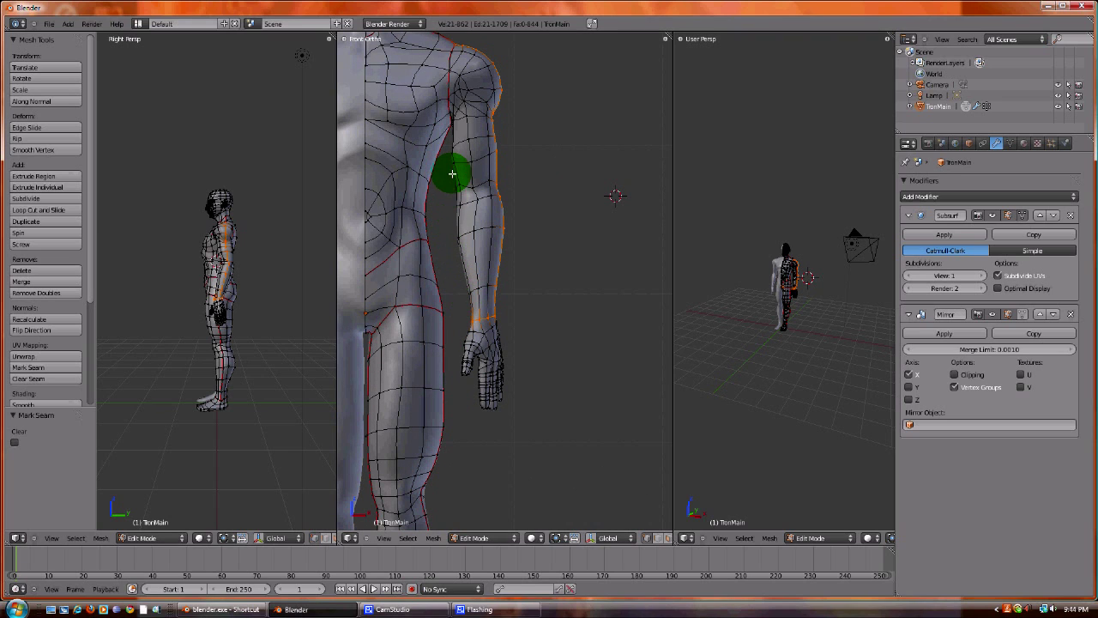
pyautogui.moveTo(466, 245)
pyautogui.mouseDown(button='middle')
pyautogui.moveTo(481, 274)
pyautogui.moveTo(493, 262)
pyautogui.moveTo(470, 187)
pyautogui.mouseUp(button='middle')
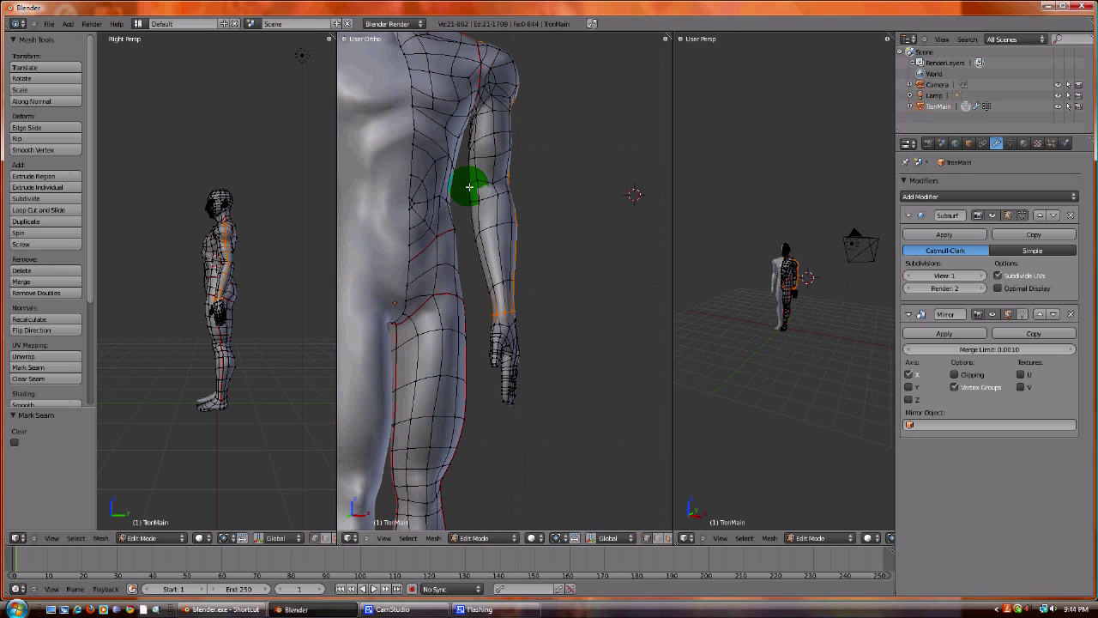
pyautogui.moveTo(476, 238)
pyautogui.mouseDown()
pyautogui.moveTo(490, 292)
pyautogui.moveTo(453, 205)
pyautogui.mouseUp()
pyautogui.moveTo(453, 206)
pyautogui.mouseDown(button='middle')
pyautogui.moveTo(483, 172)
pyautogui.moveTo(431, 205)
pyautogui.moveTo(456, 223)
pyautogui.moveTo(561, 180)
pyautogui.moveTo(649, 203)
pyautogui.moveTo(556, 164)
pyautogui.moveTo(563, 111)
pyautogui.moveTo(530, 115)
pyautogui.moveTo(510, 81)
pyautogui.moveTo(510, 125)
pyautogui.mouseUp(button='middle')
pyautogui.click(500, 177)
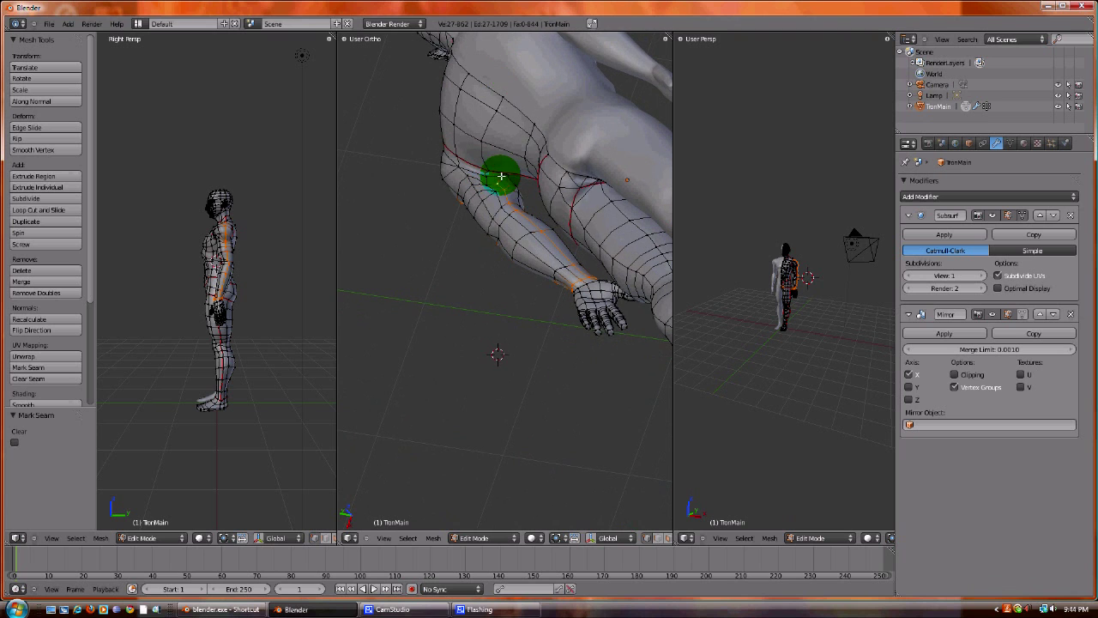
pyautogui.moveTo(554, 199)
pyautogui.mouseDown(button='middle')
pyautogui.moveTo(510, 216)
pyautogui.moveTo(559, 132)
pyautogui.moveTo(449, 302)
pyautogui.moveTo(481, 300)
pyautogui.moveTo(406, 283)
pyautogui.moveTo(436, 201)
pyautogui.moveTo(397, 231)
pyautogui.moveTo(431, 197)
pyautogui.moveTo(426, 312)
pyautogui.moveTo(436, 312)
pyautogui.mouseUp(button='middle')
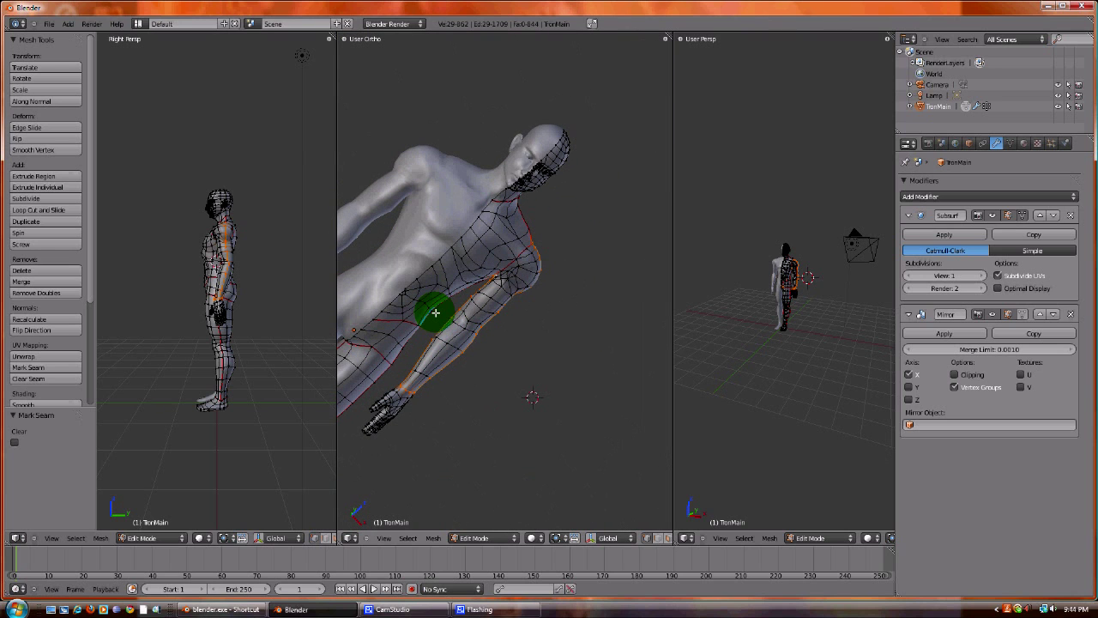
# Step: Mark the selected outer-arm and wrist edges as a UV seam
pyautogui.hotkey('ctrl', 'e')
pyautogui.click(436, 313)
pyautogui.moveTo(429, 311); pyautogui.dragTo(539, 282, button='middle')
pyautogui.moveTo(421, 196); pyautogui.dragTo(535, 380, button='middle')
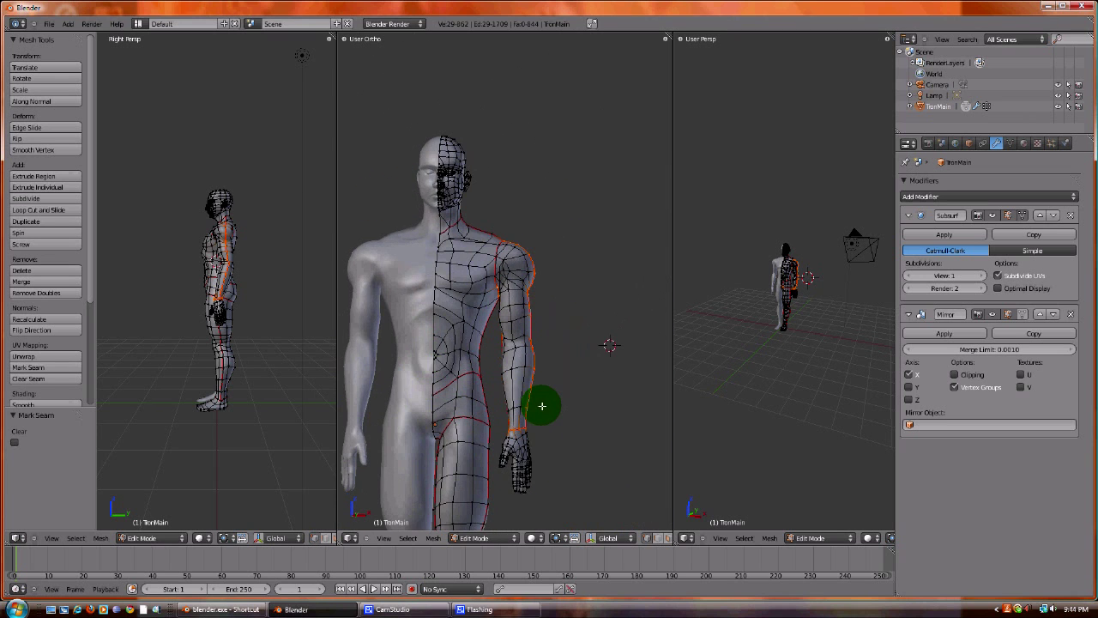
pyautogui.scroll(6, 517, 321)
# Step: Drop the arm selection and frame the hand from the side, back and palm
pyautogui.moveTo(487, 187); pyautogui.dragTo(531, 278, button='middle')
pyautogui.scroll(-6, 531, 278)
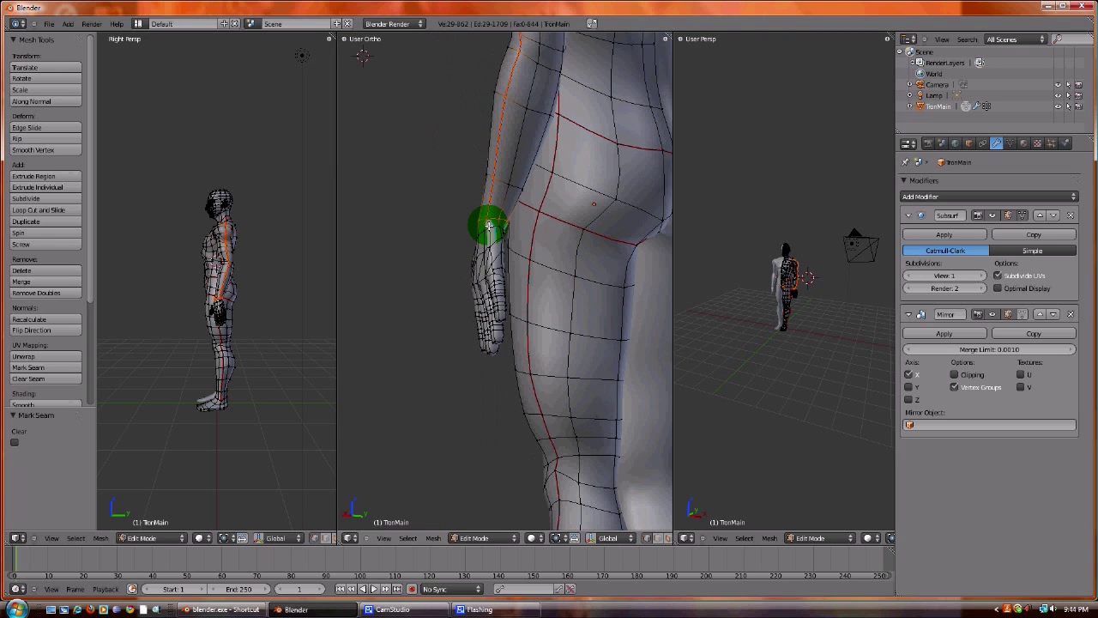
pyautogui.rightClick(488, 224)
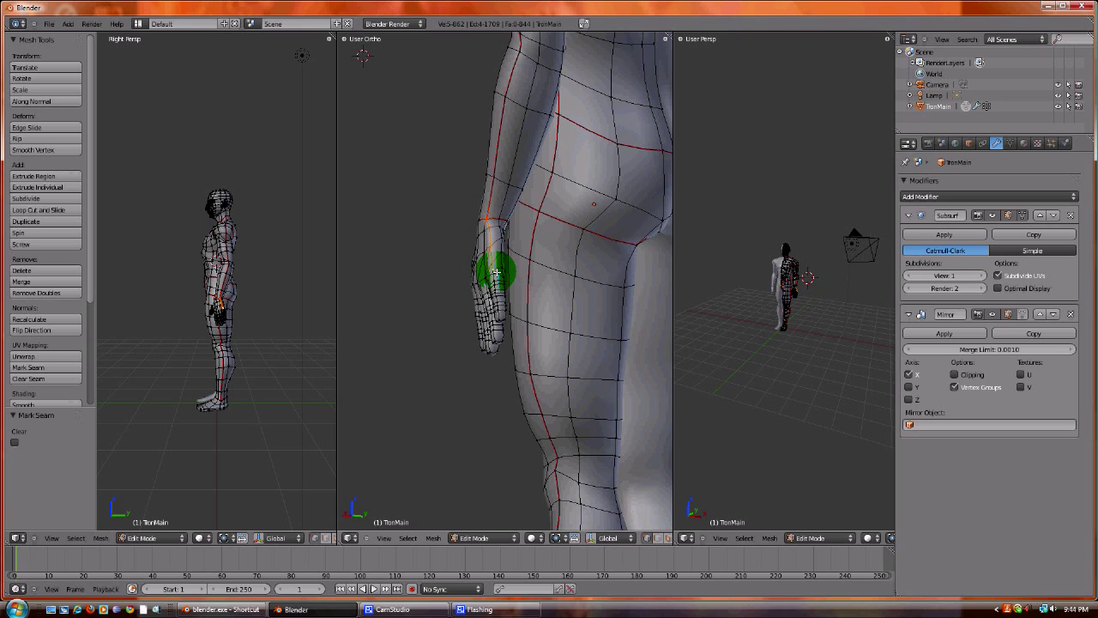
pyautogui.moveTo(507, 287); pyautogui.dragTo(512, 293, button='middle')
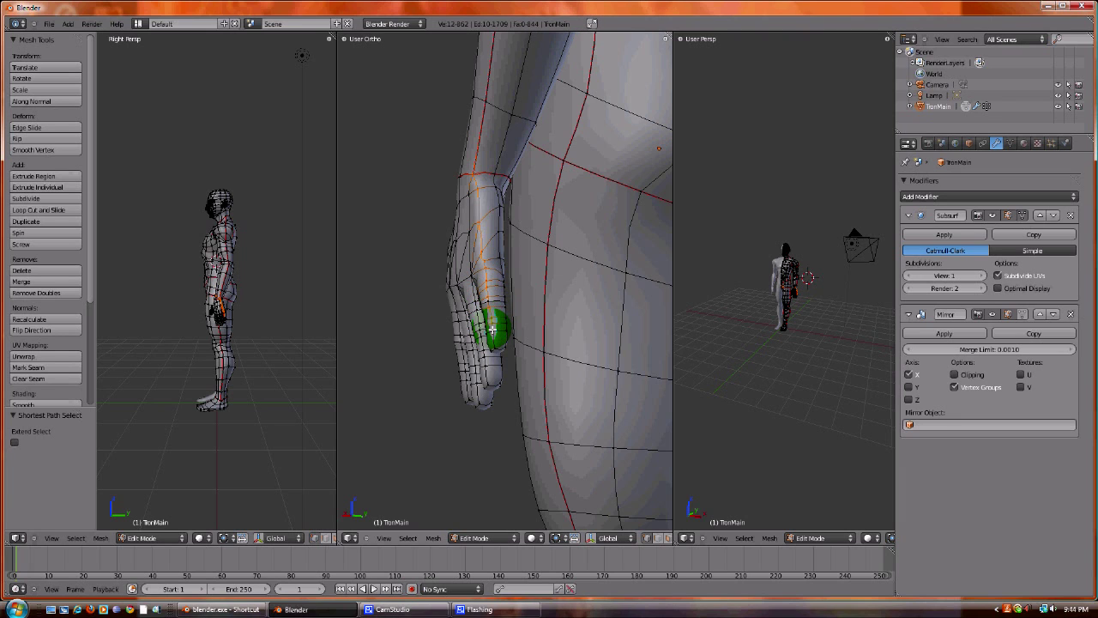
pyautogui.moveTo(492, 313); pyautogui.dragTo(552, 268, button='middle')
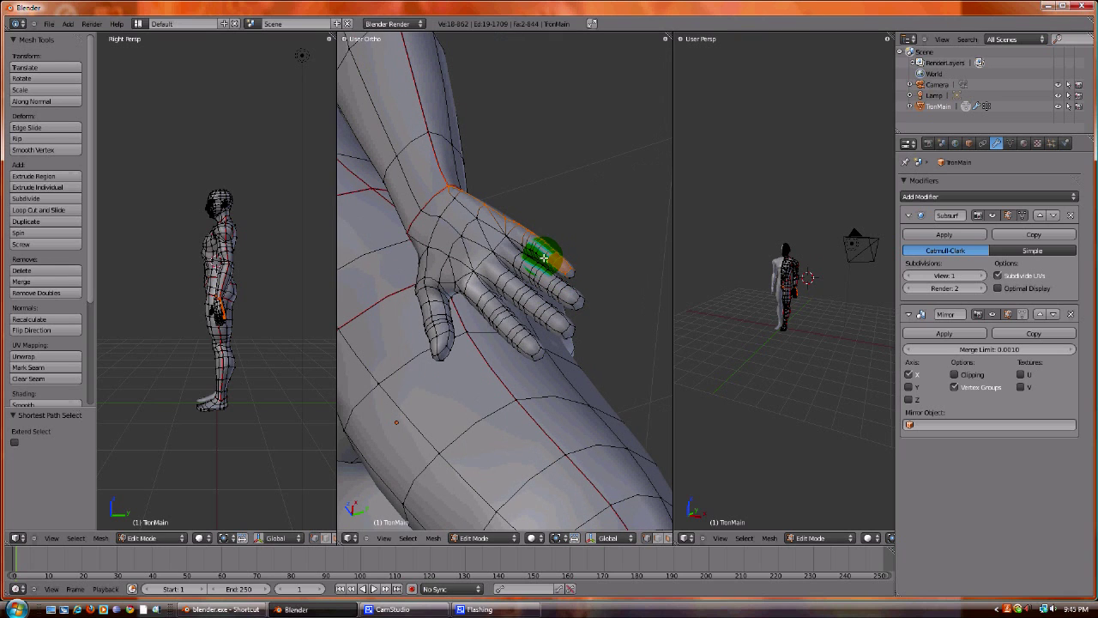
pyautogui.moveTo(581, 235); pyautogui.dragTo(549, 310, button='middle')
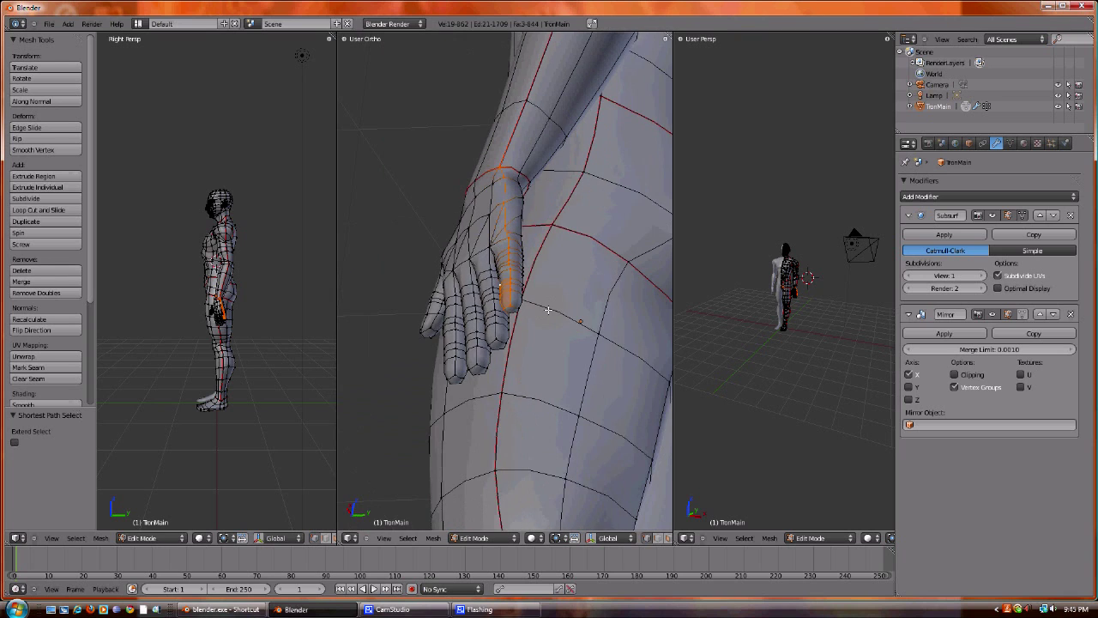
pyautogui.scroll(5, 509, 288)
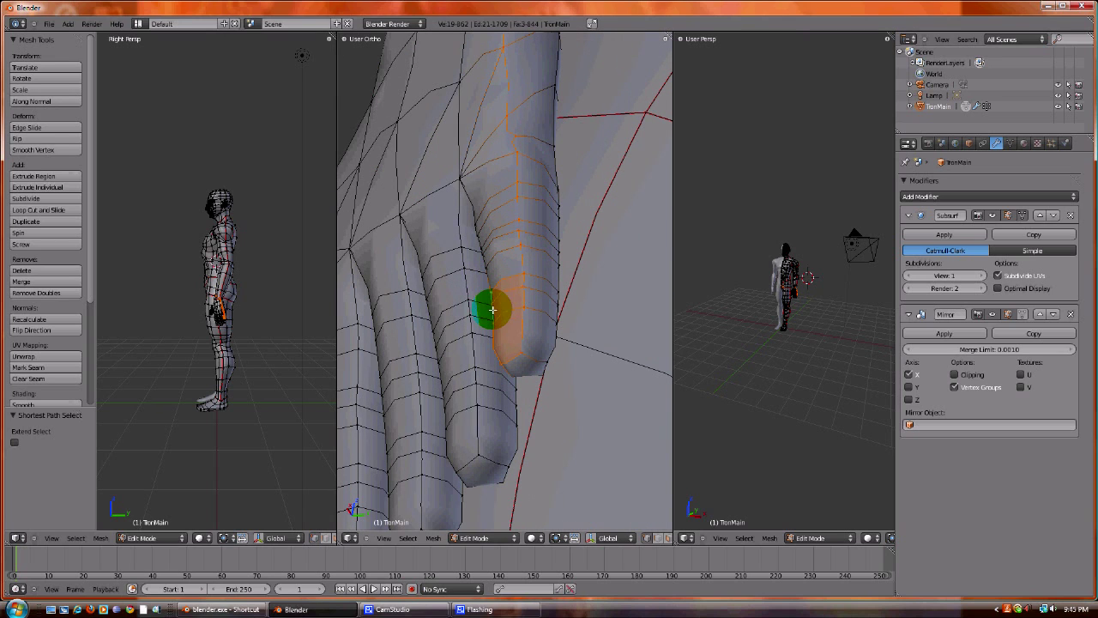
pyautogui.moveTo(497, 289); pyautogui.dragTo(522, 278, button='middle')
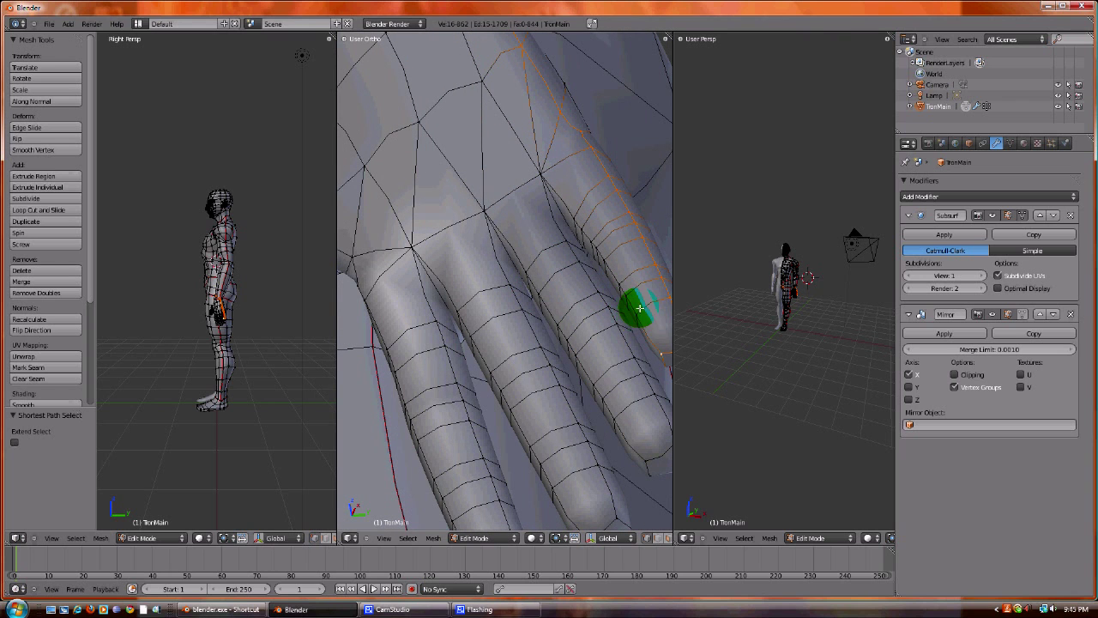
pyautogui.moveTo(639, 308); pyautogui.dragTo(472, 219, button='middle')
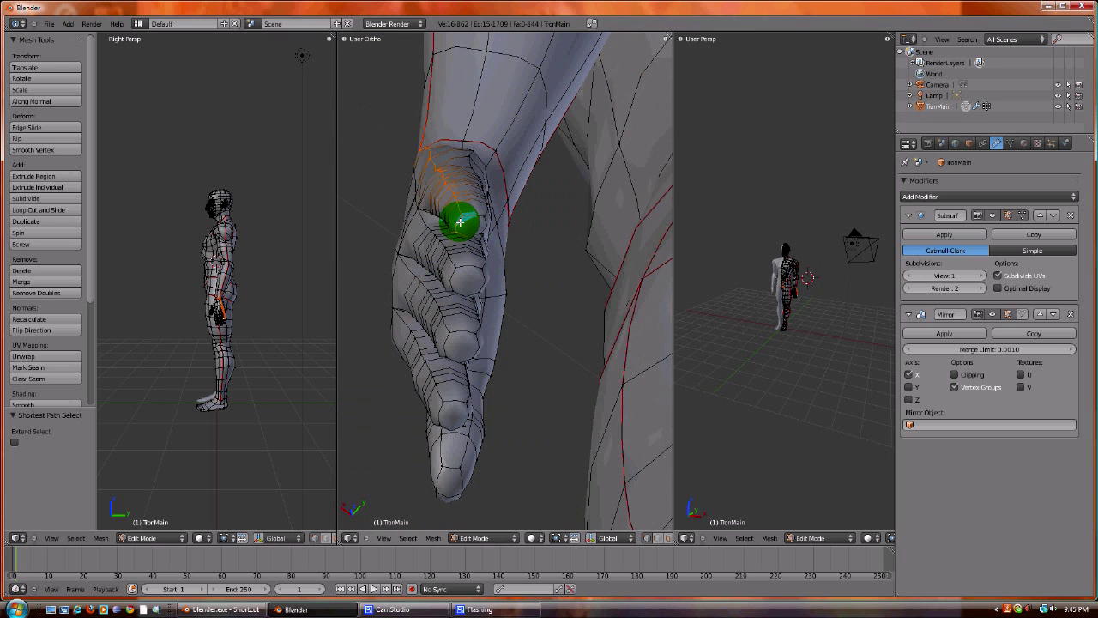
# Step: Mark the already-selected hand edges as a UV seam
pyautogui.click(1021, 215)
pyautogui.moveTo(563, 268)
pyautogui.mouseDown(button='middle')
pyautogui.moveTo(493, 248)
pyautogui.moveTo(403, 191)
pyautogui.moveTo(431, 192)
pyautogui.moveTo(410, 177)
pyautogui.moveTo(481, 248)
pyautogui.moveTo(701, 235)
pyautogui.mouseUp(button='middle')
pyautogui.click(1020, 215)
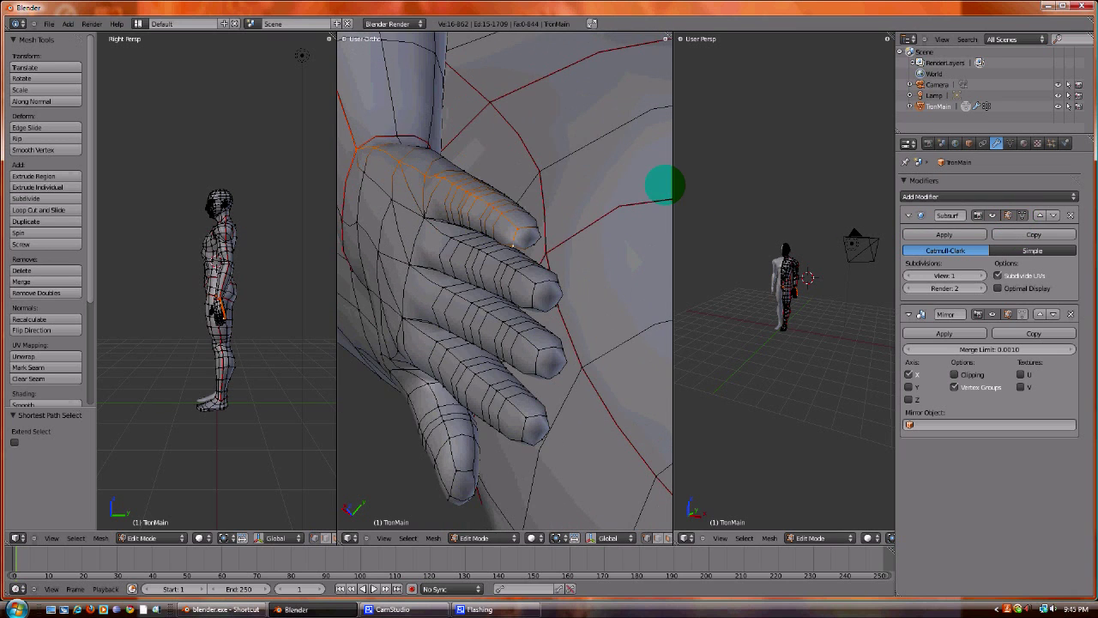
pyautogui.moveTo(665, 185); pyautogui.dragTo(573, 175, button='middle')
pyautogui.hotkey('ctrl', 'e')
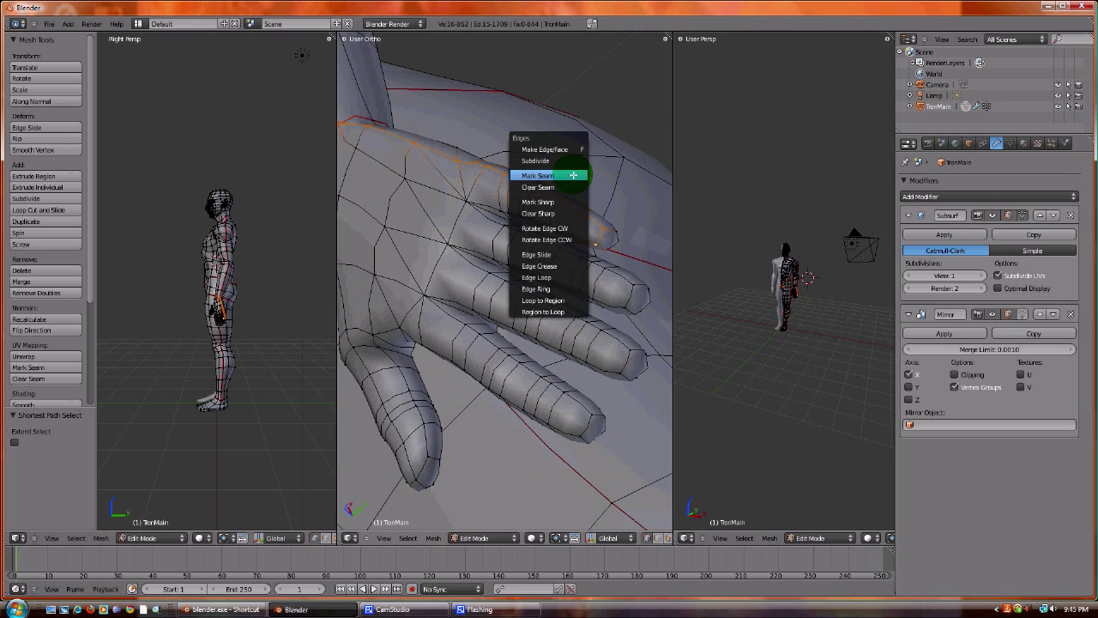
pyautogui.click(569, 177)
# Step: Select an edge path around a fingertip to the knuckle and mark it as a seam
pyautogui.moveTo(551, 232); pyautogui.dragTo(635, 209, button='middle')
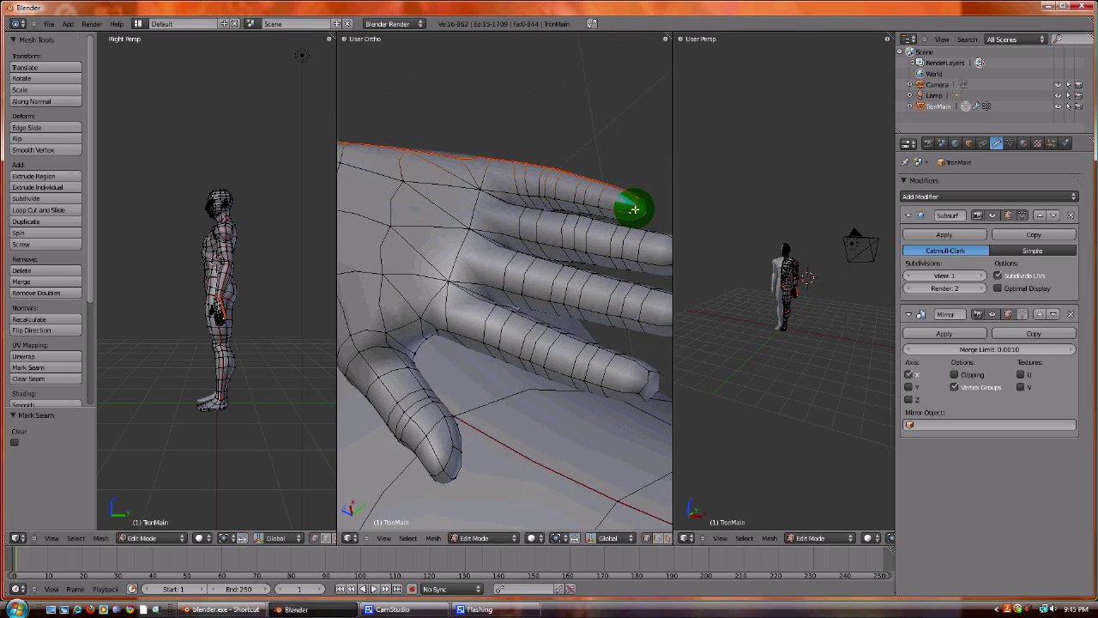
pyautogui.rightClick(630, 211)
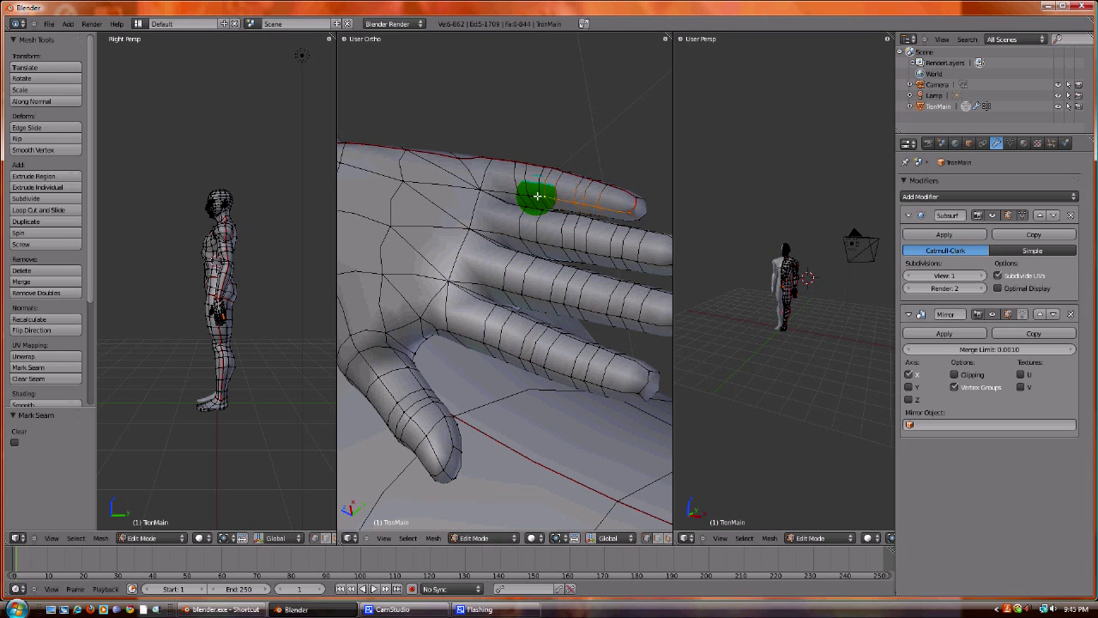
pyautogui.keyDown('ctrl'); pyautogui.rightClick(491, 192); pyautogui.keyUp('ctrl')
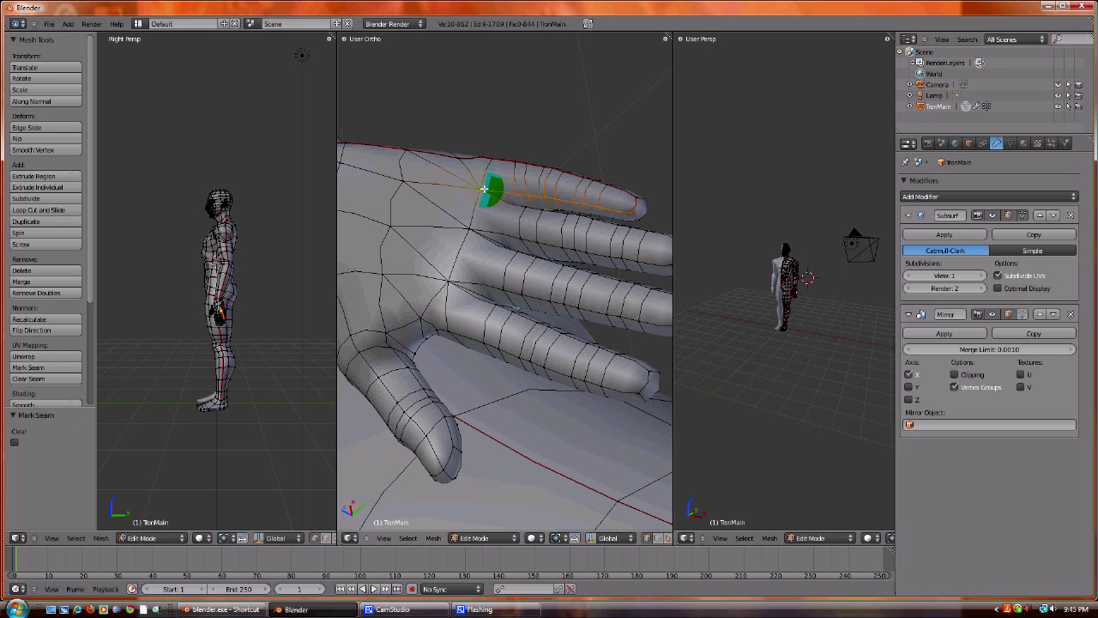
pyautogui.moveTo(491, 191); pyautogui.dragTo(525, 271, button='middle')
pyautogui.keyDown('ctrl'); pyautogui.rightClick(534, 271); pyautogui.keyUp('ctrl')
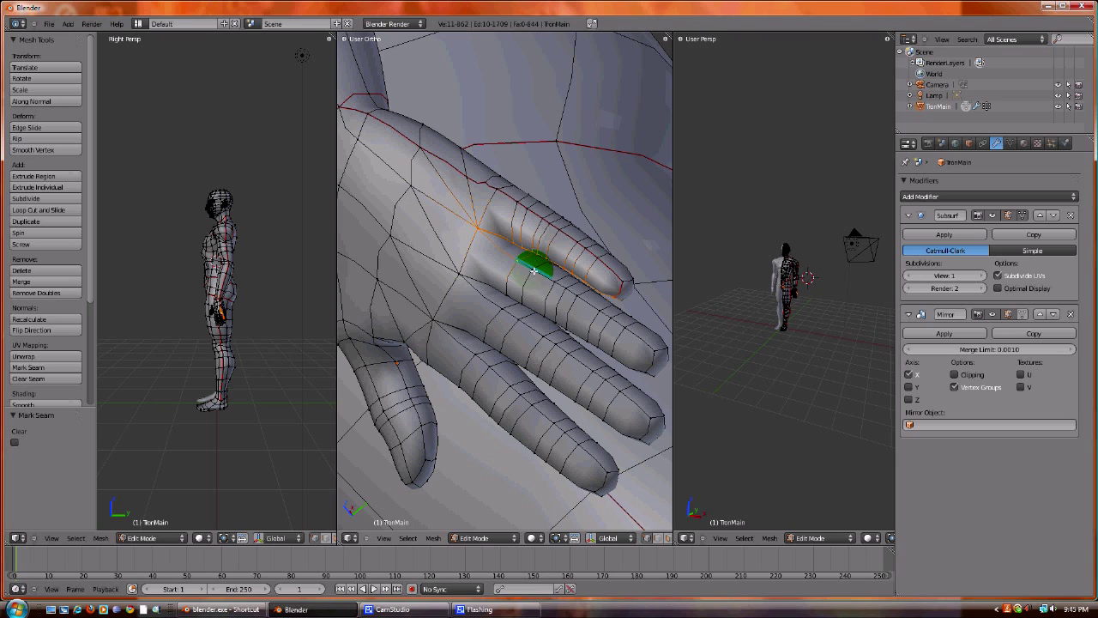
pyautogui.keyDown('ctrl'); pyautogui.rightClick(595, 307); pyautogui.keyUp('ctrl')
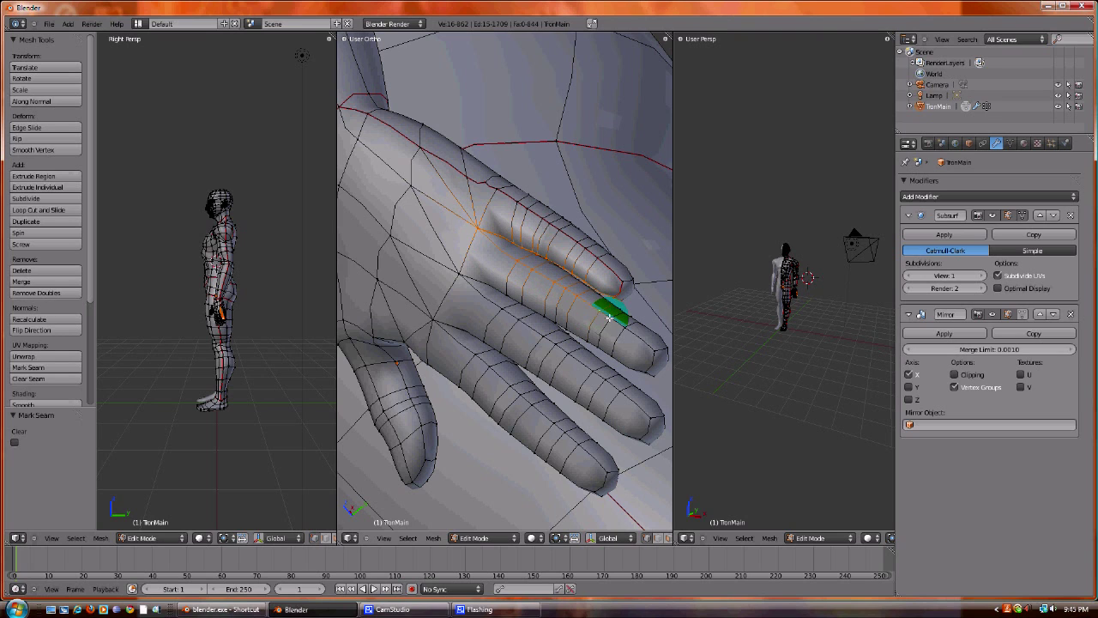
pyautogui.keyDown('ctrl'); pyautogui.rightClick(650, 351); pyautogui.keyUp('ctrl')
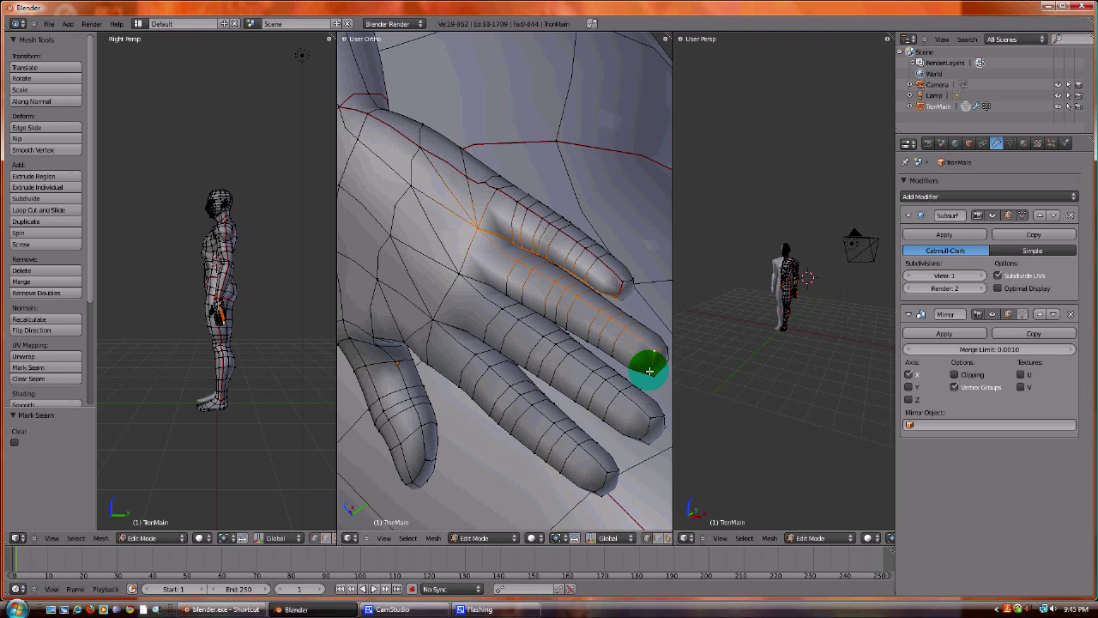
pyautogui.moveTo(613, 354); pyautogui.dragTo(513, 275, button='middle')
pyautogui.hotkey('ctrl', 'e')
pyautogui.click(512, 277)
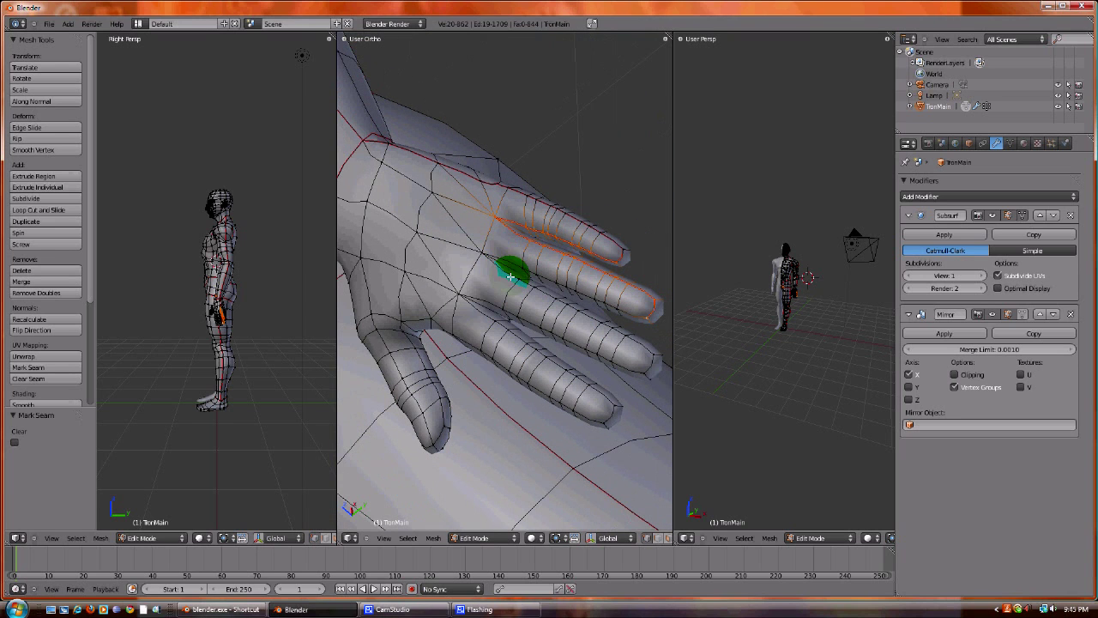
# Step: Select a path along the ring finger to the palm and mark it as a seam
pyautogui.rightClick(604, 306)
pyautogui.keyDown('ctrl'); pyautogui.rightClick(554, 281); pyautogui.keyUp('ctrl')
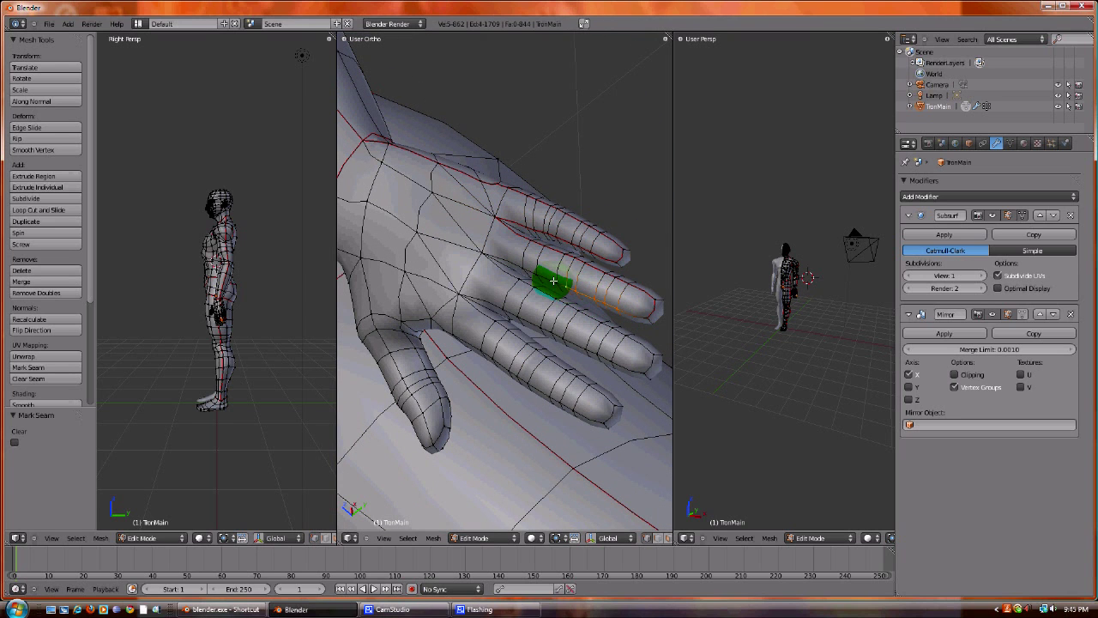
pyautogui.keyDown('ctrl'); pyautogui.rightClick(480, 250); pyautogui.keyUp('ctrl')
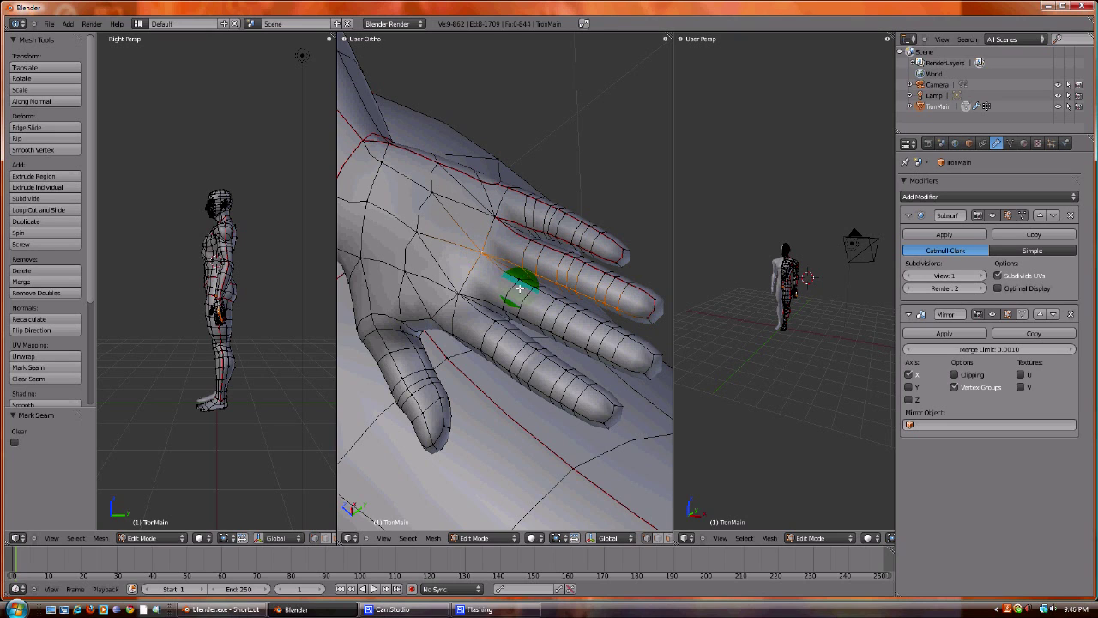
pyautogui.keyDown('ctrl'); pyautogui.rightClick(517, 274); pyautogui.keyUp('ctrl')
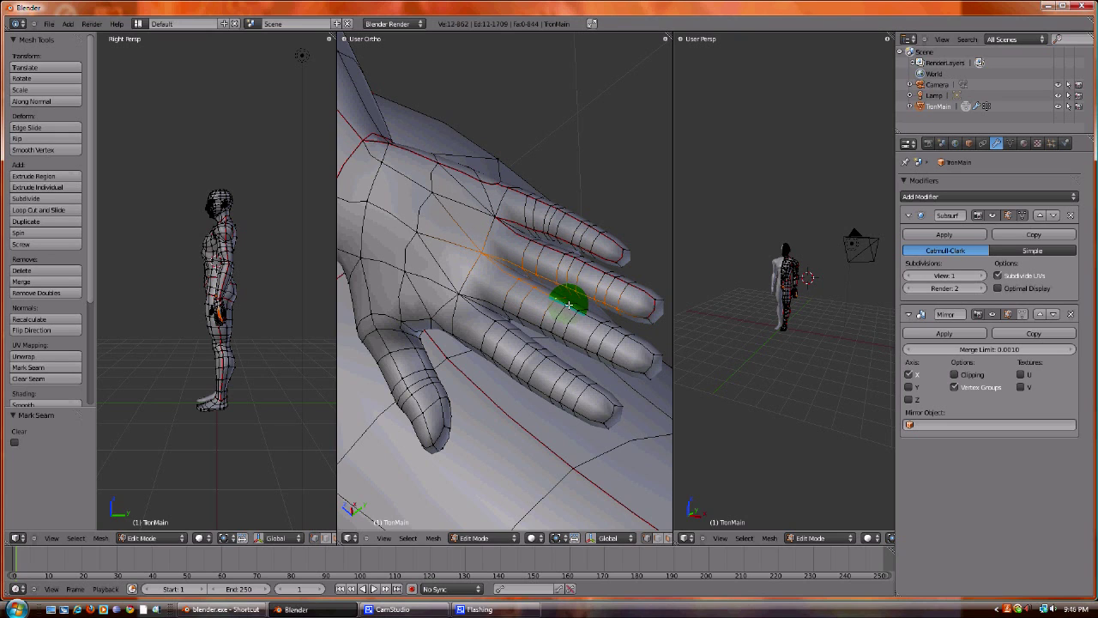
pyautogui.keyDown('ctrl'); pyautogui.rightClick(598, 311); pyautogui.keyUp('ctrl')
pyautogui.keyDown('ctrl'); pyautogui.rightClick(621, 334); pyautogui.keyUp('ctrl')
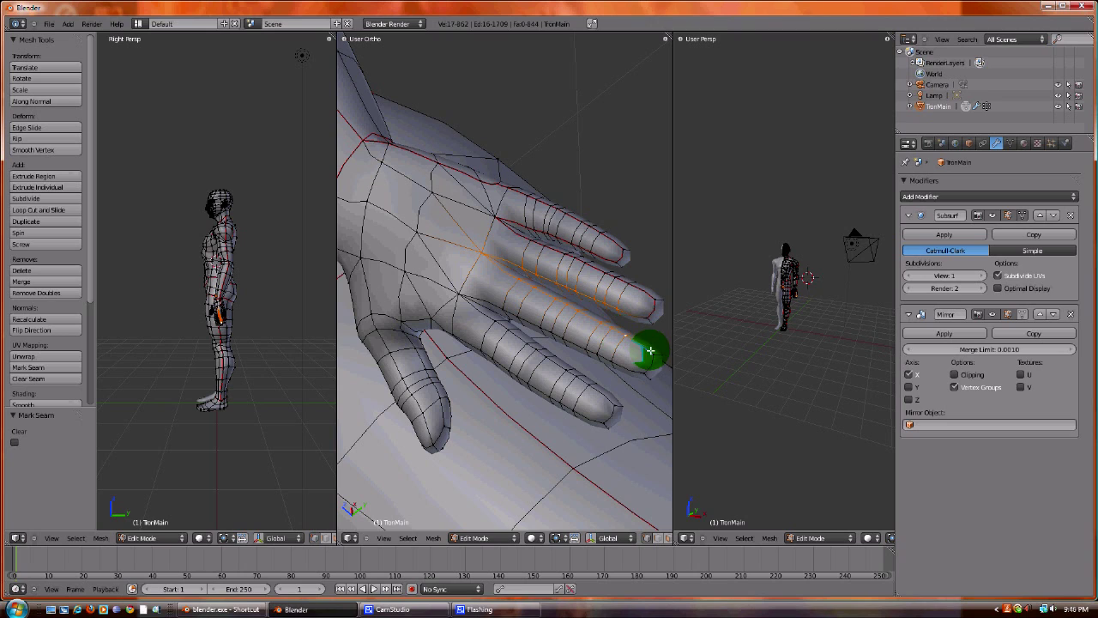
pyautogui.hotkey('ctrl', 'e')
pyautogui.click(645, 352)
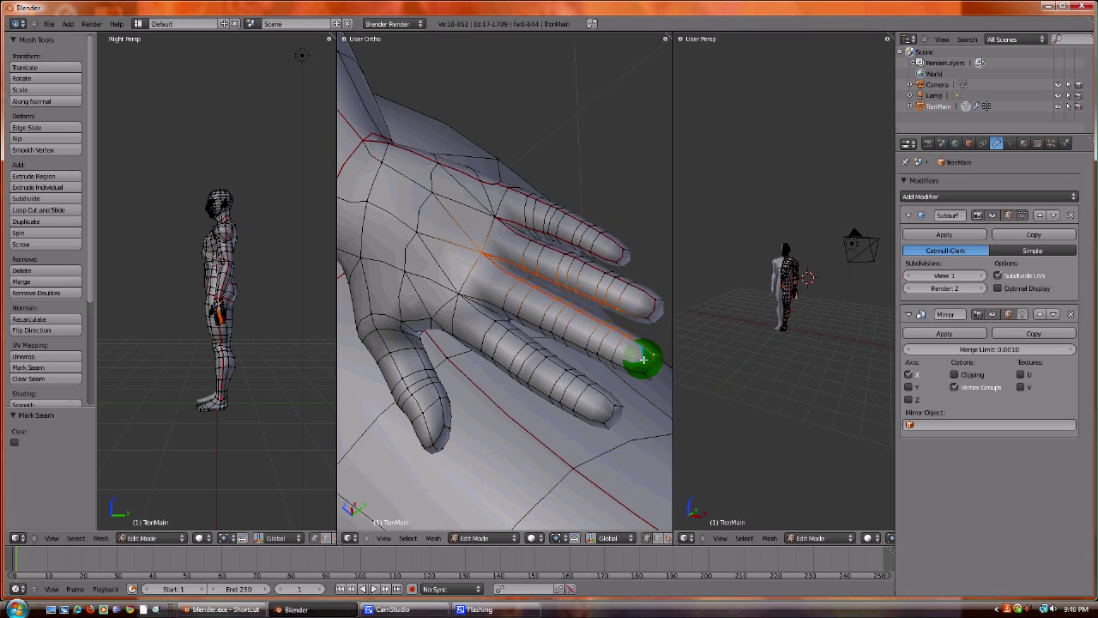
# Step: Select the lower finger's path from palm to fingertip and mark it as a seam
pyautogui.rightClick(644, 376)
pyautogui.keyDown('ctrl'); pyautogui.rightClick(562, 334); pyautogui.keyUp('ctrl')
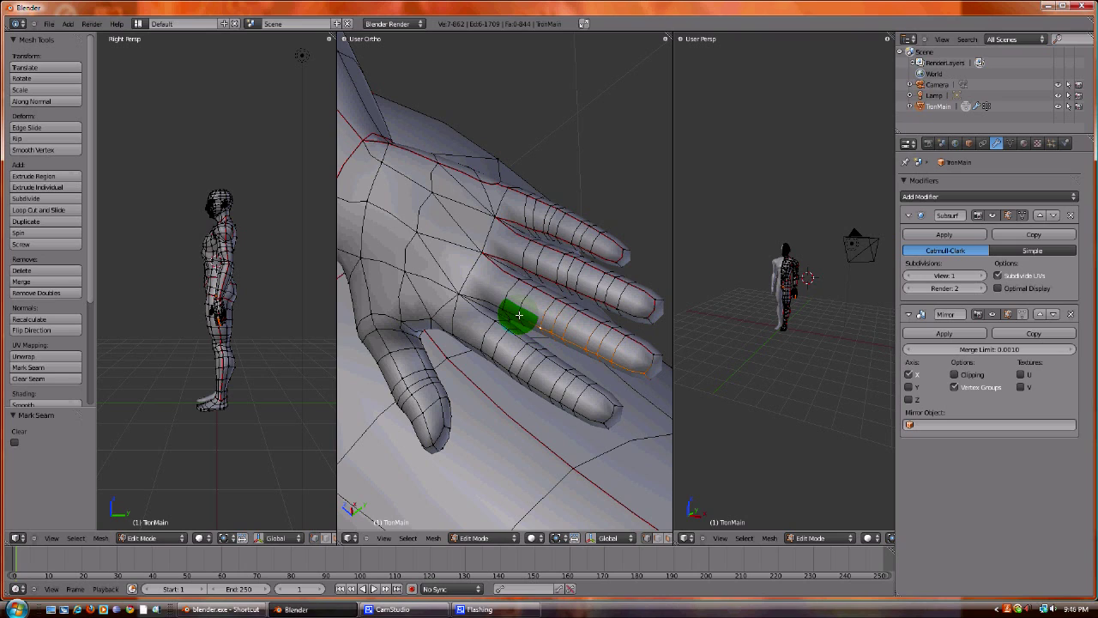
pyautogui.keyDown('ctrl'); pyautogui.rightClick(473, 296); pyautogui.keyUp('ctrl')
pyautogui.keyDown('ctrl'); pyautogui.rightClick(453, 294); pyautogui.keyUp('ctrl')
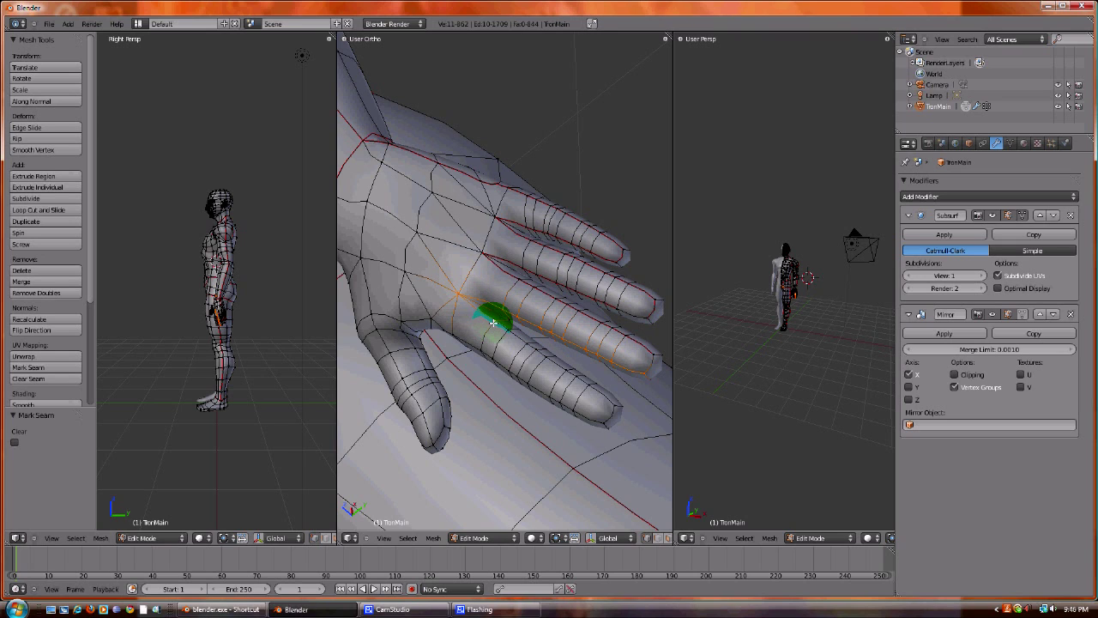
pyautogui.keyDown('ctrl'); pyautogui.rightClick(543, 356); pyautogui.keyUp('ctrl')
pyautogui.keyDown('ctrl'); pyautogui.rightClick(566, 373); pyautogui.keyUp('ctrl')
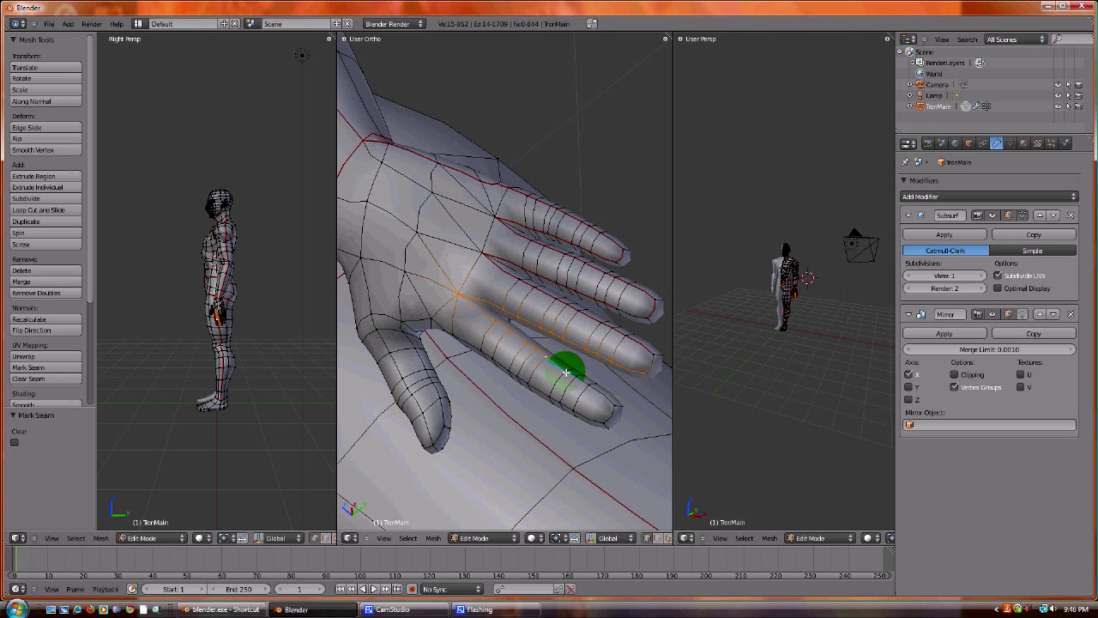
pyautogui.keyDown('ctrl'); pyautogui.rightClick(615, 406); pyautogui.keyUp('ctrl')
pyautogui.hotkey('ctrl', 'e')
pyautogui.click(614, 406)
# Step: Start a new edge path from a fingertip back to the thumb base
pyautogui.rightClick(596, 418)
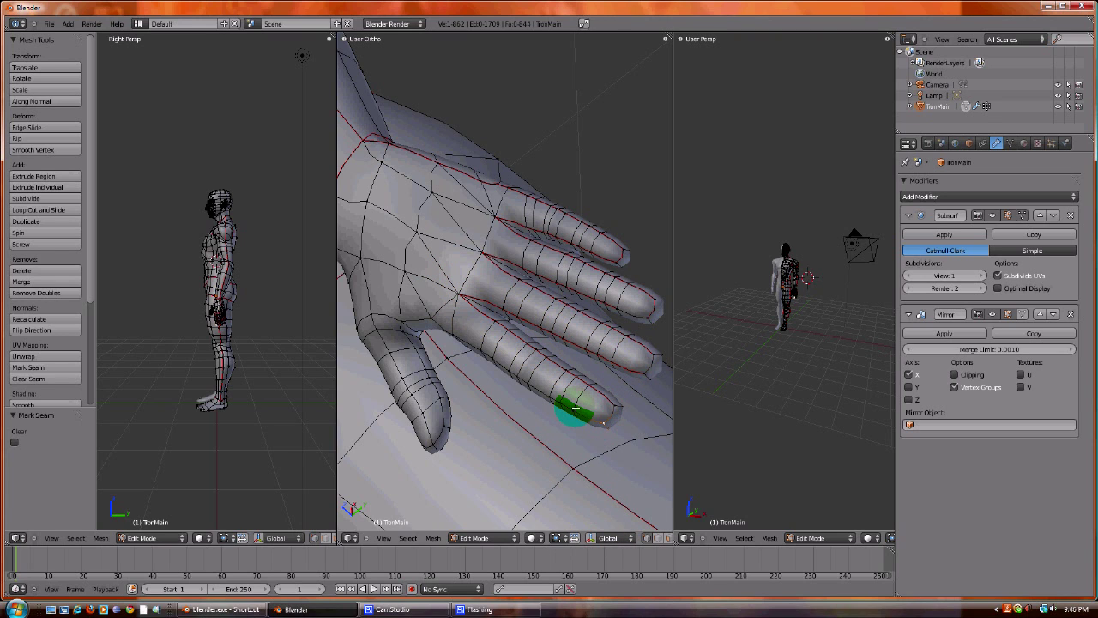
pyautogui.keyDown('ctrl'); pyautogui.rightClick(504, 359); pyautogui.keyUp('ctrl')
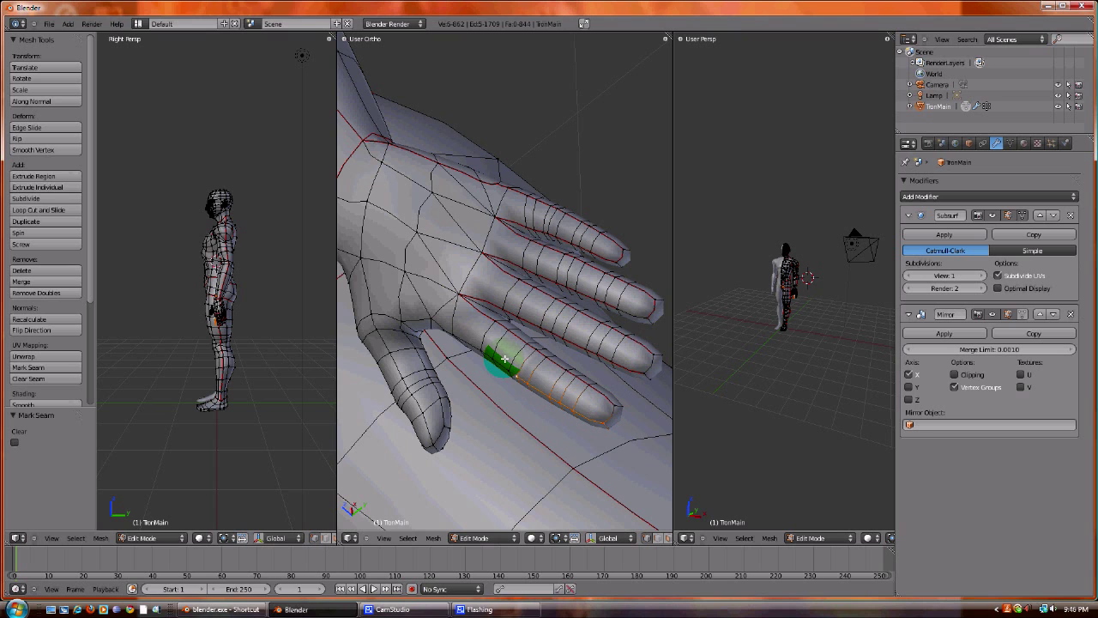
pyautogui.keyDown('ctrl'); pyautogui.rightClick(495, 356); pyautogui.keyUp('ctrl')
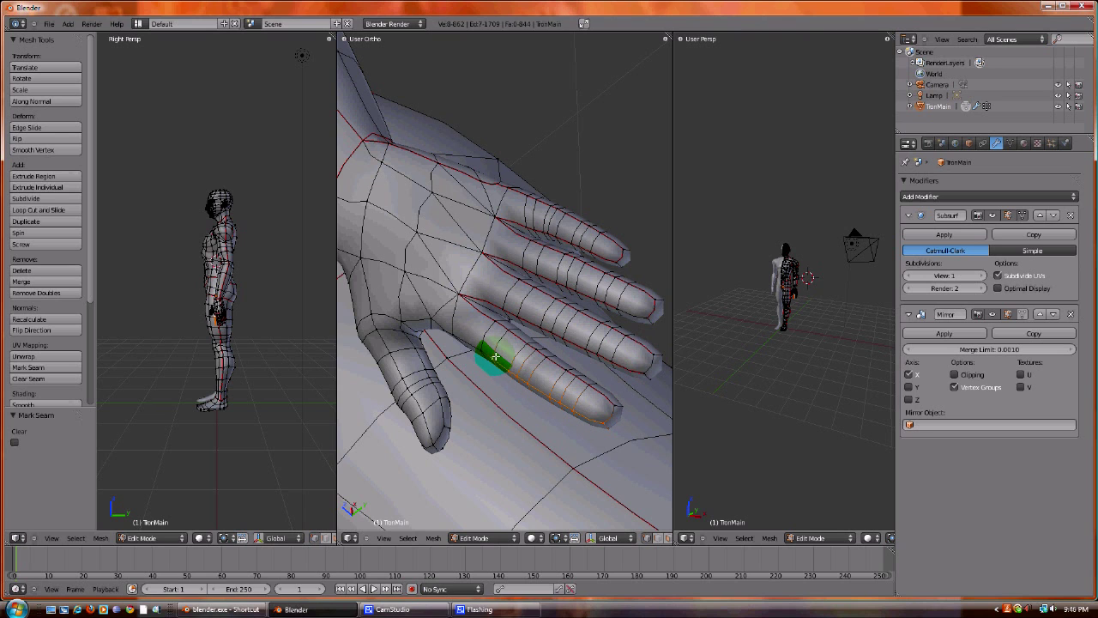
pyautogui.keyDown('ctrl'); pyautogui.rightClick(453, 329); pyautogui.keyUp('ctrl')
pyautogui.moveTo(465, 323); pyautogui.dragTo(466, 299, button='middle')
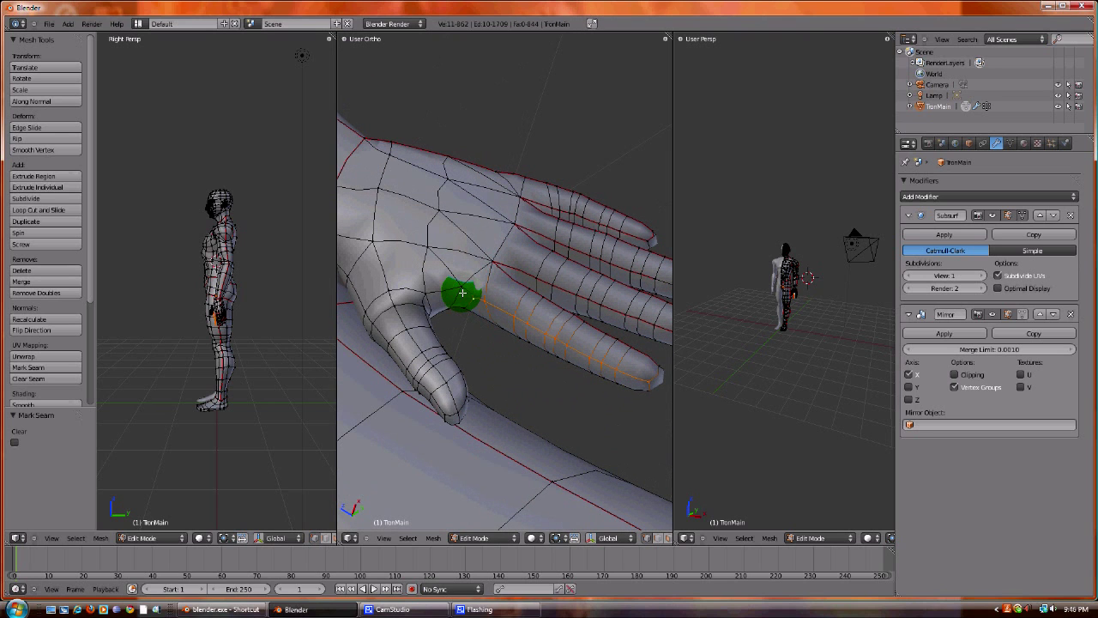
pyautogui.keyDown('ctrl'); pyautogui.rightClick(422, 308); pyautogui.keyUp('ctrl')
pyautogui.moveTo(422, 309); pyautogui.dragTo(421, 346, button='middle')
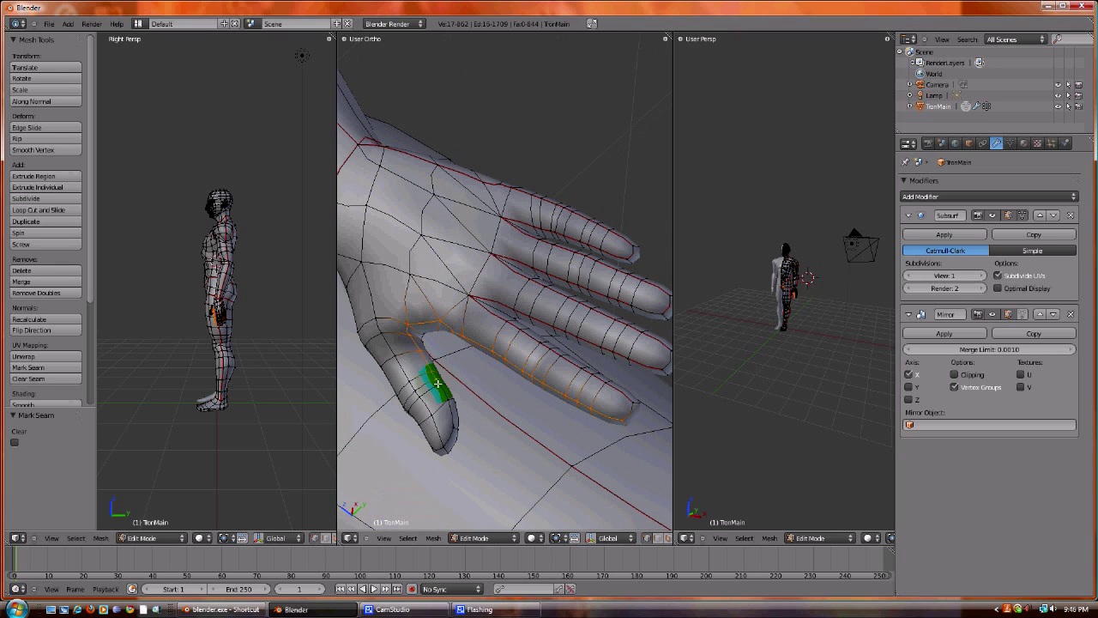
# Step: Extend the selection from the thumb tip down to the thumb base
pyautogui.keyDown('ctrl'); pyautogui.rightClick(438, 445); pyautogui.keyUp('ctrl')
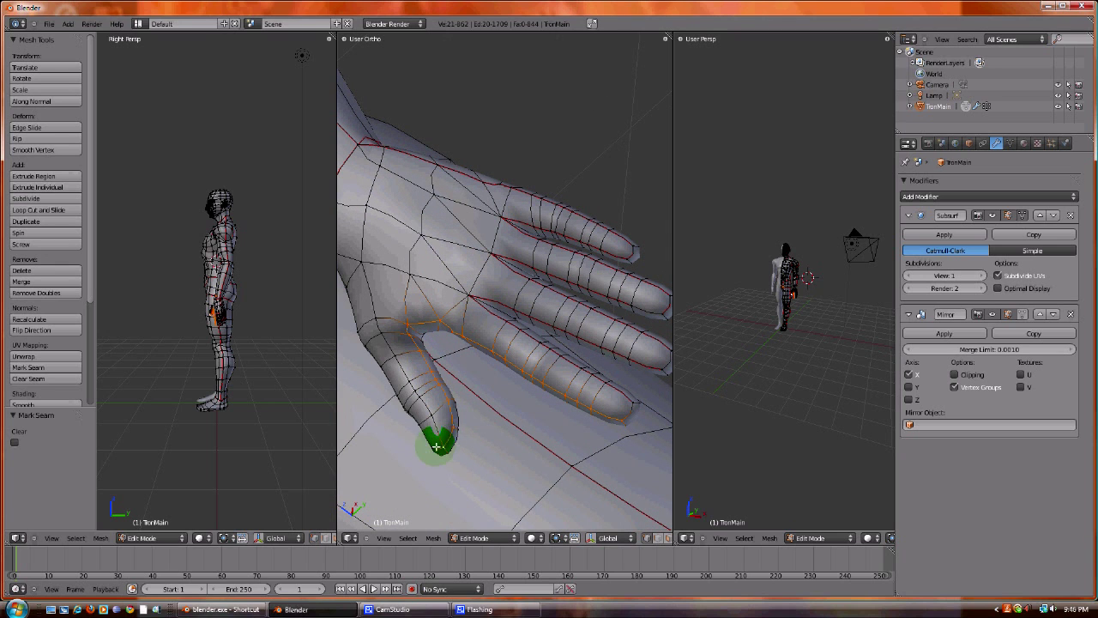
pyautogui.keyDown('ctrl'); pyautogui.rightClick(431, 445); pyautogui.keyUp('ctrl')
pyautogui.moveTo(431, 444); pyautogui.dragTo(498, 422, button='middle')
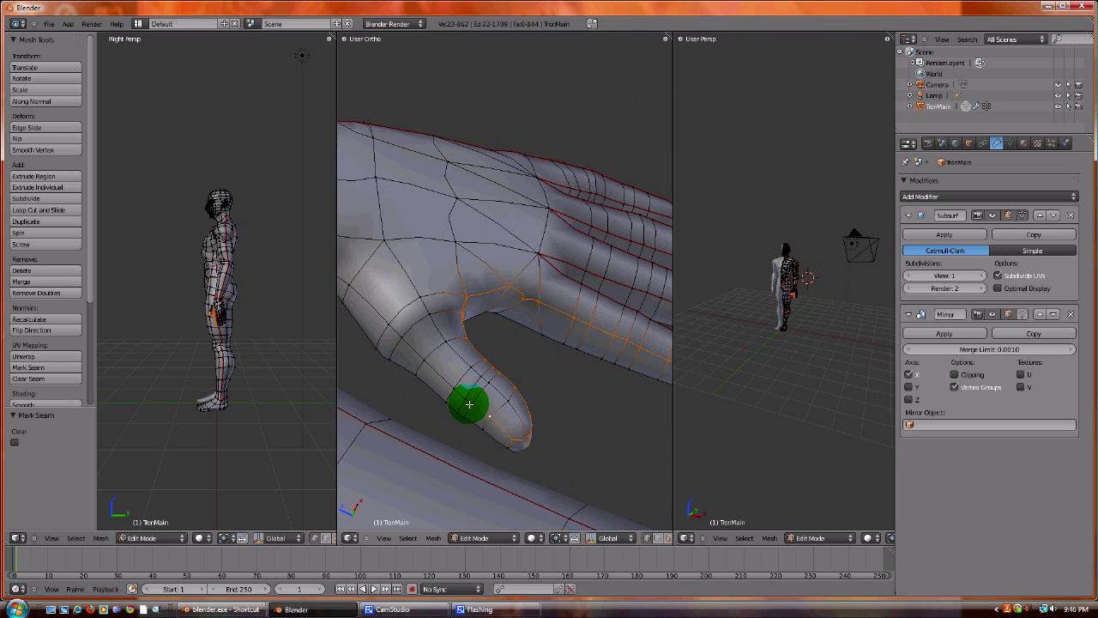
pyautogui.keyDown('ctrl'); pyautogui.rightClick(427, 364); pyautogui.keyUp('ctrl')
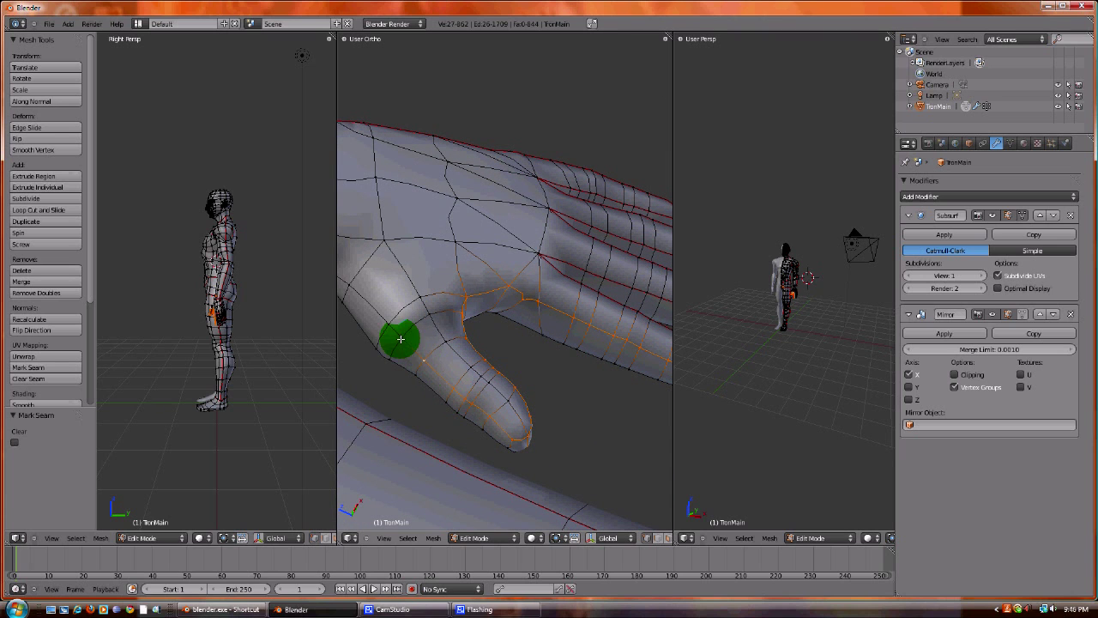
pyautogui.keyDown('ctrl'); pyautogui.rightClick(419, 301); pyautogui.keyUp('ctrl')
pyautogui.scroll(-3, 420, 295)
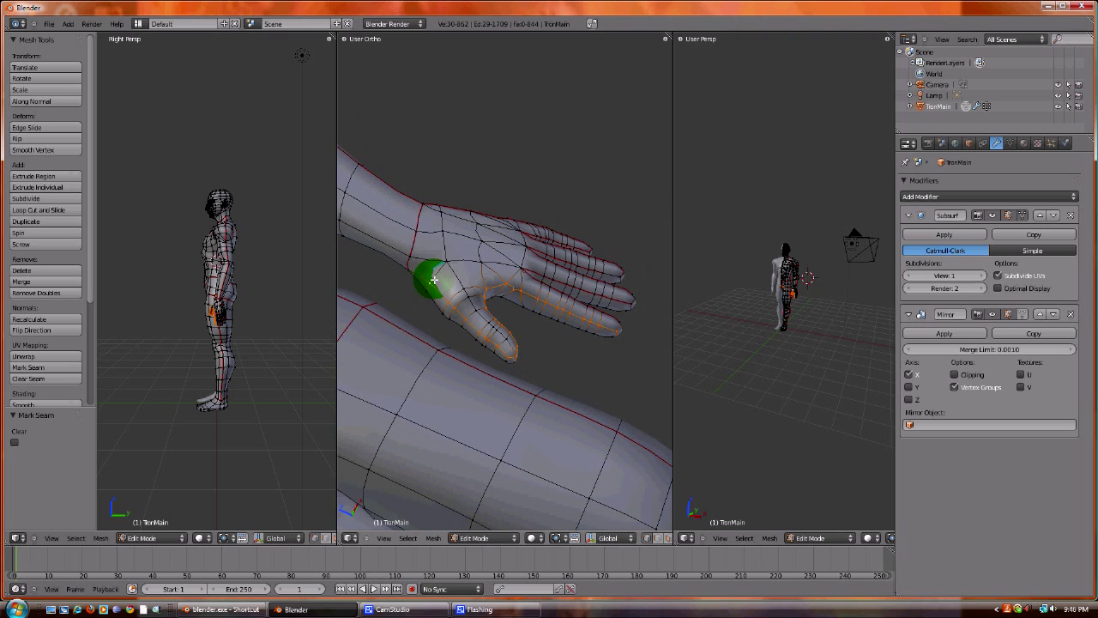
pyautogui.keyDown('ctrl'); pyautogui.rightClick(434, 279); pyautogui.keyUp('ctrl')
# Step: Orbit around the hand and arm up to a close view of the head and shoulder
pyautogui.moveTo(433, 279); pyautogui.dragTo(481, 248, button='middle')
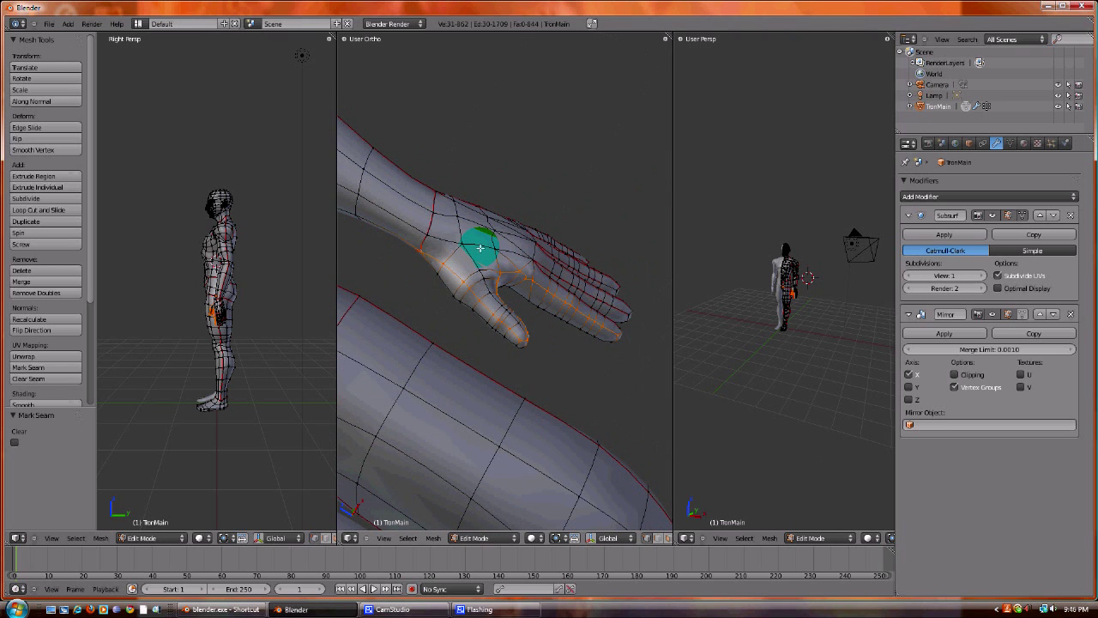
pyautogui.moveTo(480, 248); pyautogui.dragTo(573, 226, button='middle')
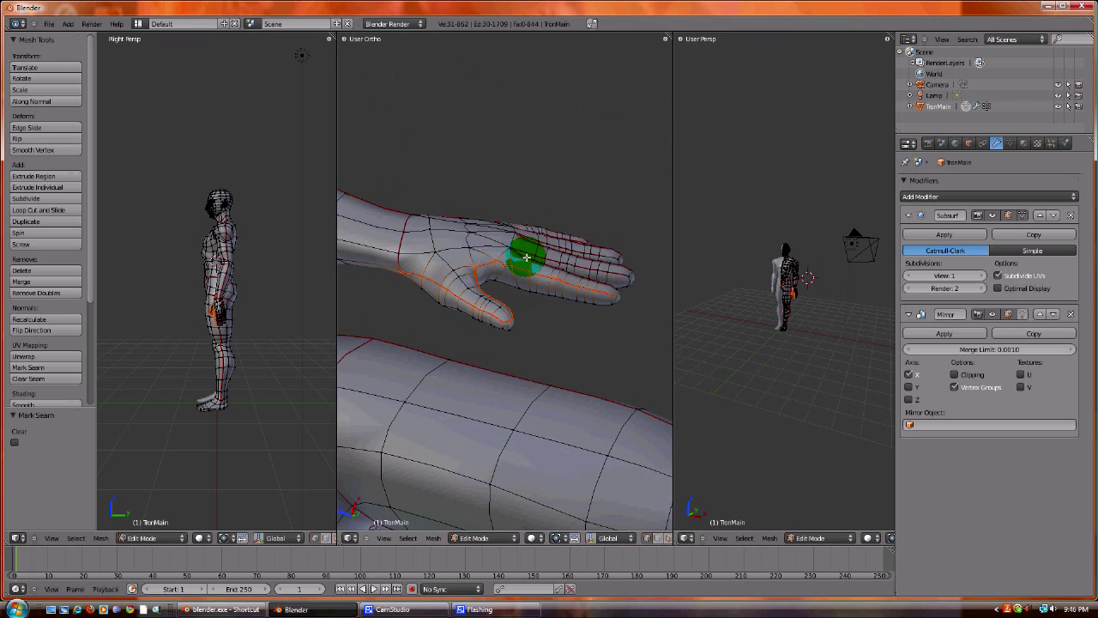
pyautogui.moveTo(526, 257); pyautogui.dragTo(464, 356, button='middle')
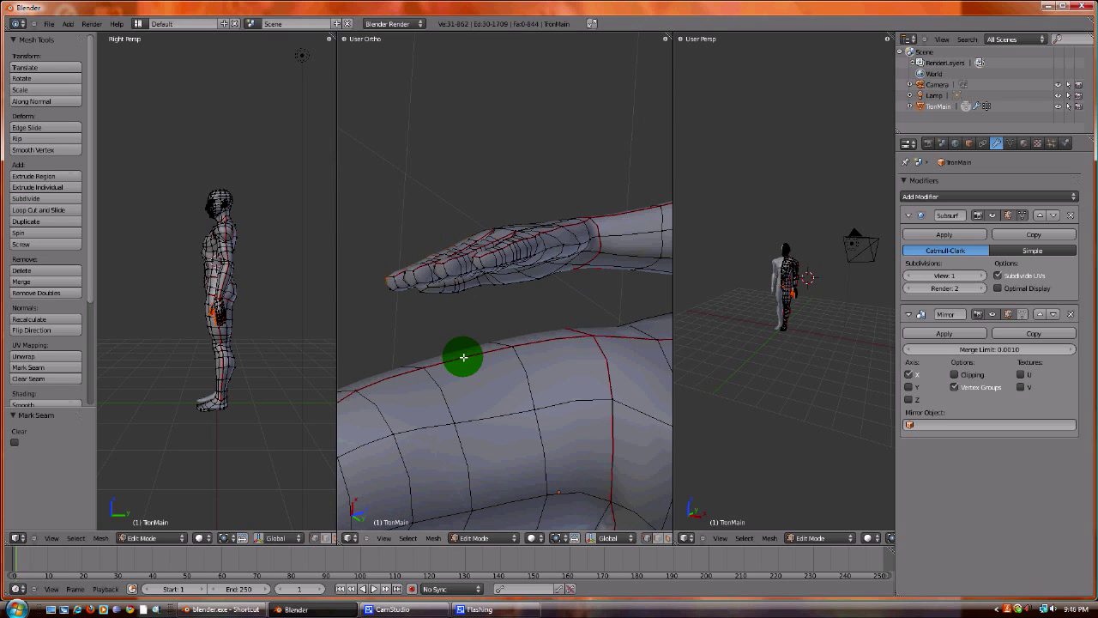
pyautogui.moveTo(505, 260); pyautogui.dragTo(496, 376, button='middle')
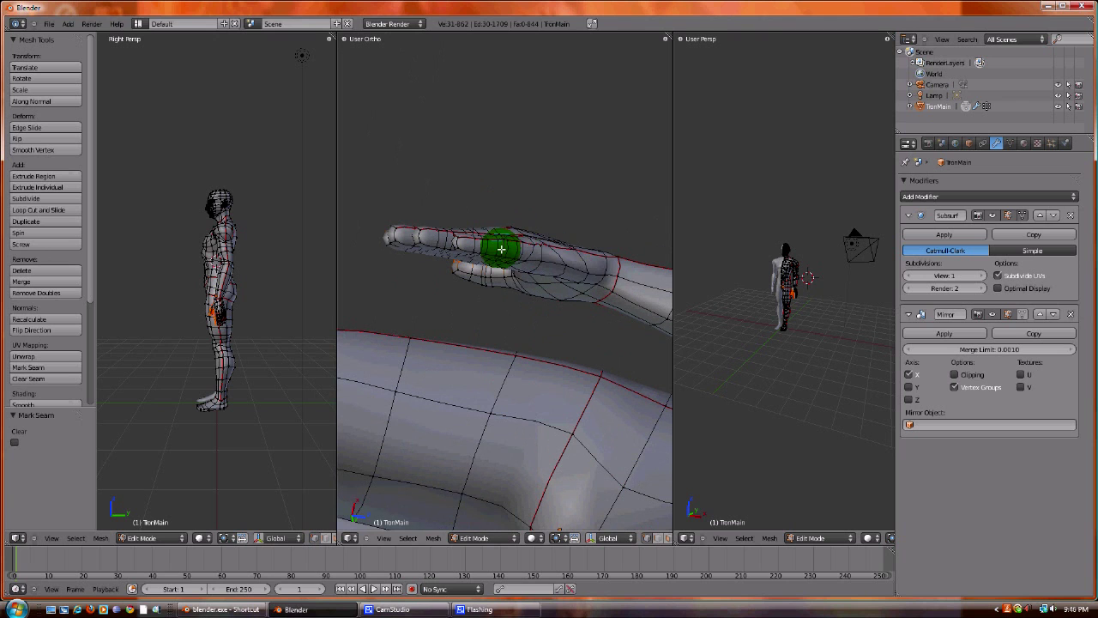
pyautogui.moveTo(501, 249)
pyautogui.mouseDown(button='middle')
pyautogui.moveTo(537, 265)
pyautogui.moveTo(566, 304)
pyautogui.moveTo(495, 301)
pyautogui.moveTo(417, 248)
pyautogui.moveTo(441, 206)
pyautogui.moveTo(404, 214)
pyautogui.moveTo(507, 216)
pyautogui.moveTo(474, 338)
pyautogui.moveTo(478, 483)
pyautogui.moveTo(496, 312)
pyautogui.mouseUp(button='middle')
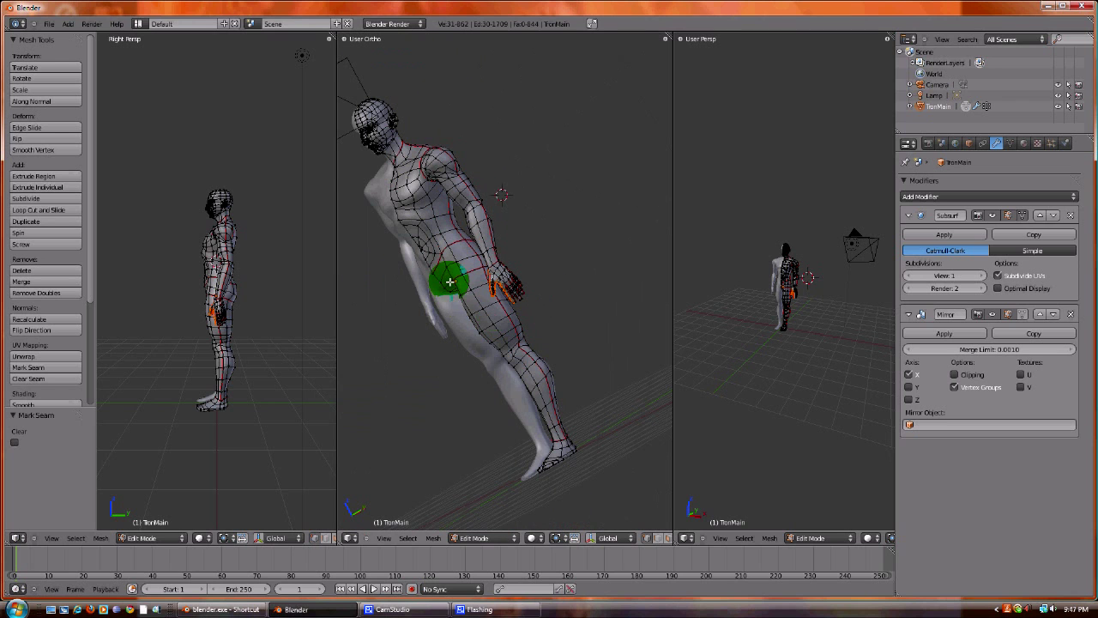
pyautogui.moveTo(450, 282)
pyautogui.mouseDown(button='middle')
pyautogui.moveTo(515, 284)
pyautogui.moveTo(525, 252)
pyautogui.moveTo(507, 140)
pyautogui.moveTo(525, 509)
pyautogui.moveTo(469, 326)
pyautogui.moveTo(417, 287)
pyautogui.moveTo(437, 311)
pyautogui.mouseUp(button='middle')
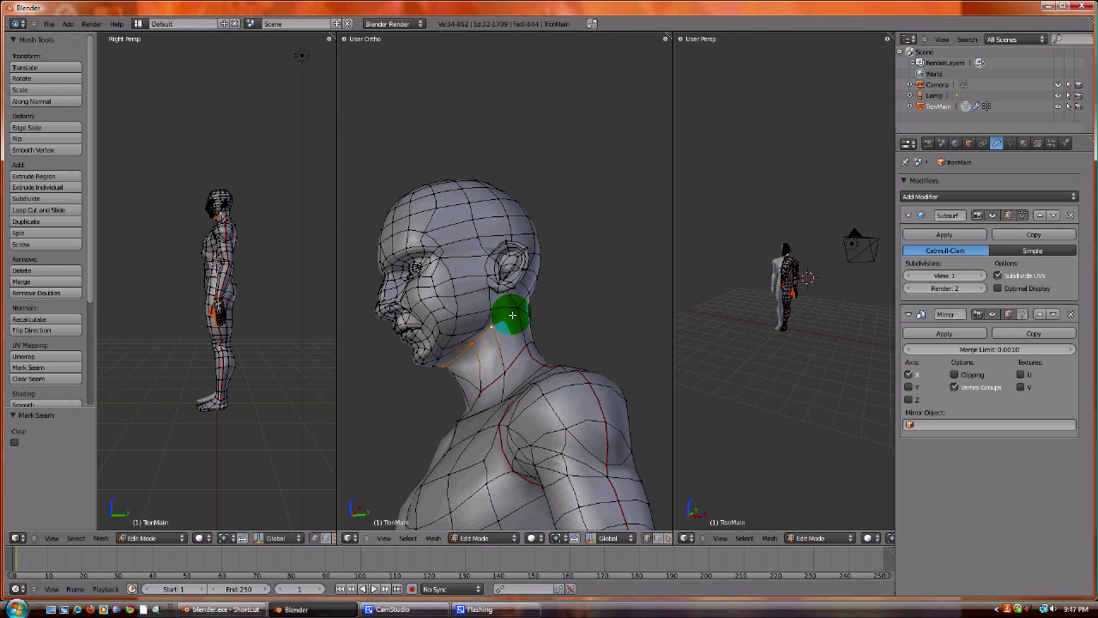
# Step: Mark the selected jaw-to-neck edge path below the ear as a UV seam
pyautogui.moveTo(571, 304)
pyautogui.mouseDown(button='middle')
pyautogui.moveTo(507, 328)
pyautogui.moveTo(603, 318)
pyautogui.moveTo(505, 324)
pyautogui.moveTo(593, 326)
pyautogui.moveTo(451, 338)
pyautogui.moveTo(456, 348)
pyautogui.mouseUp(button='middle')
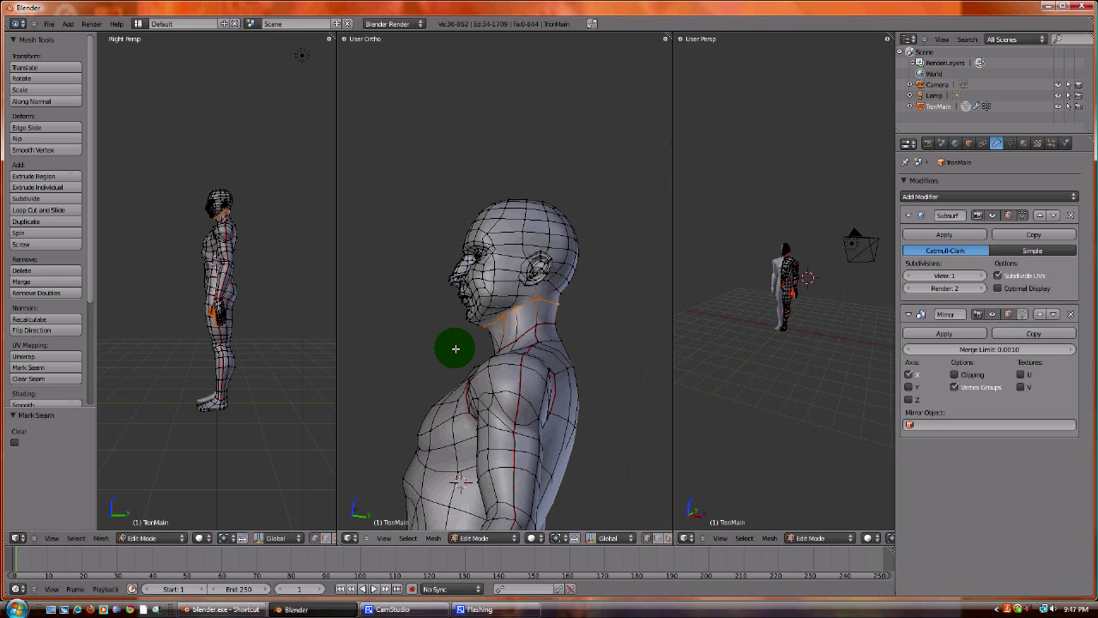
pyautogui.hotkey('ctrl', 'e')
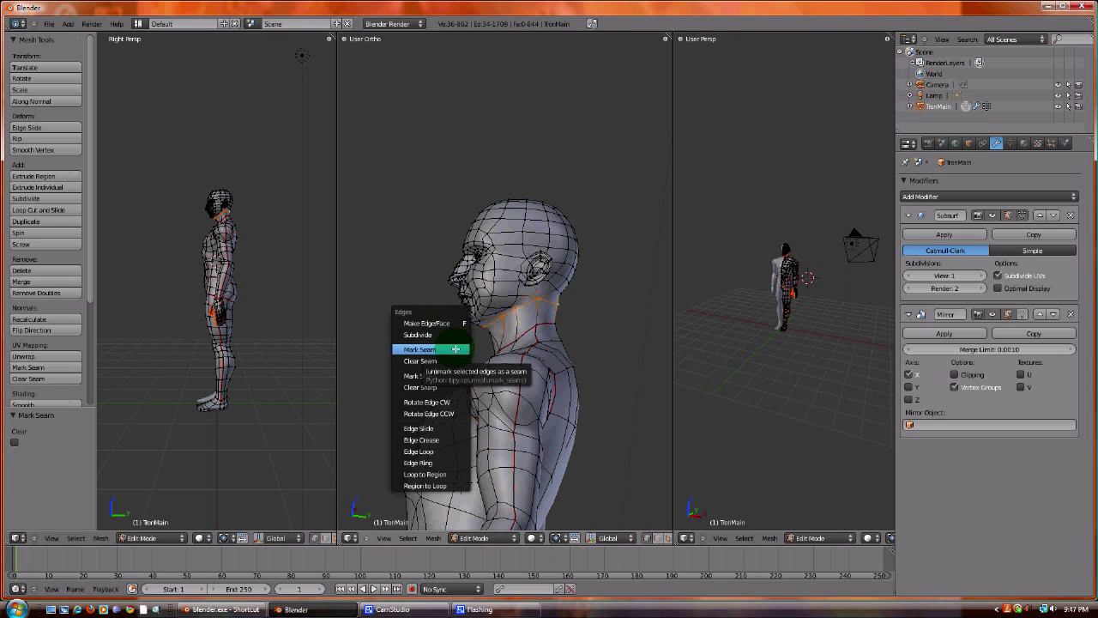
pyautogui.click(456, 348)
pyautogui.moveTo(514, 312)
pyautogui.mouseDown(button='middle')
pyautogui.moveTo(532, 320)
pyautogui.moveTo(520, 274)
pyautogui.moveTo(505, 330)
pyautogui.mouseUp(button='middle')
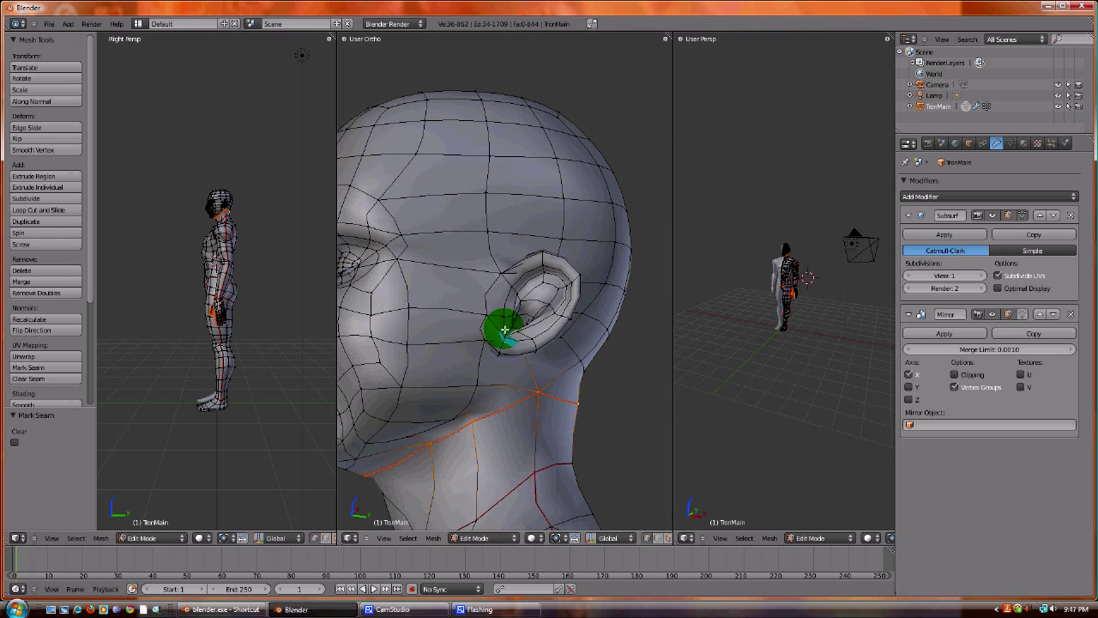
# Step: Select cheek edges and add edges leading up to the ear
pyautogui.rightClick(483, 309)
pyautogui.keyDown('shift'); pyautogui.rightClick(501, 274); pyautogui.keyUp('shift')
pyautogui.moveTo(501, 274); pyautogui.dragTo(704, 321, button='middle')
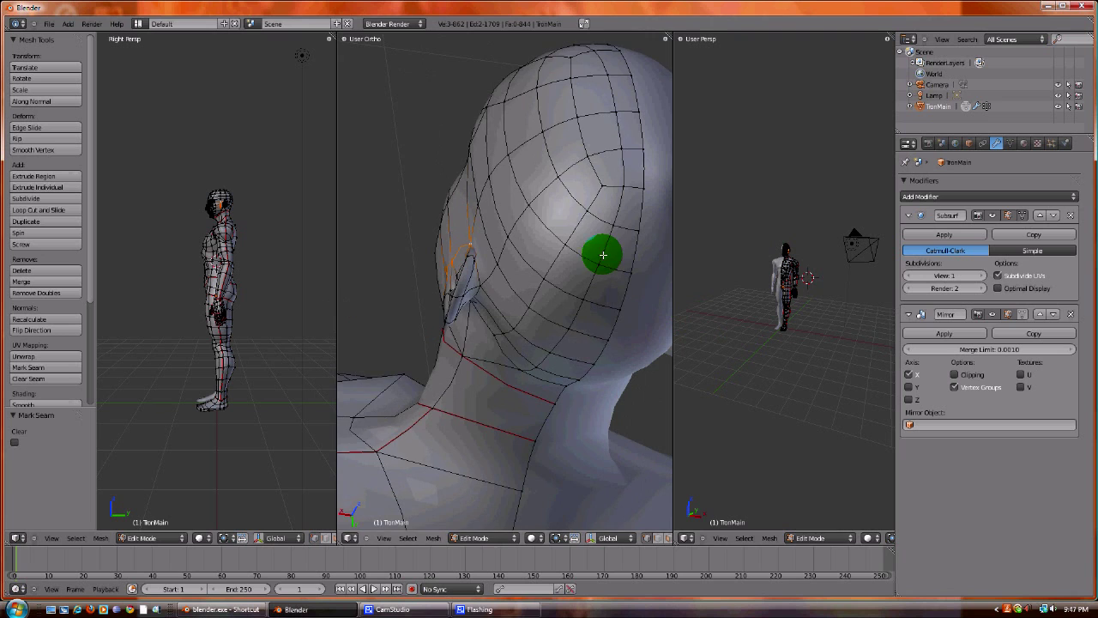
pyautogui.scroll(3, 460, 278)
pyautogui.moveTo(456, 285); pyautogui.dragTo(507, 149, button='middle')
pyautogui.keyDown('shift'); pyautogui.rightClick(428, 302); pyautogui.keyUp('shift')
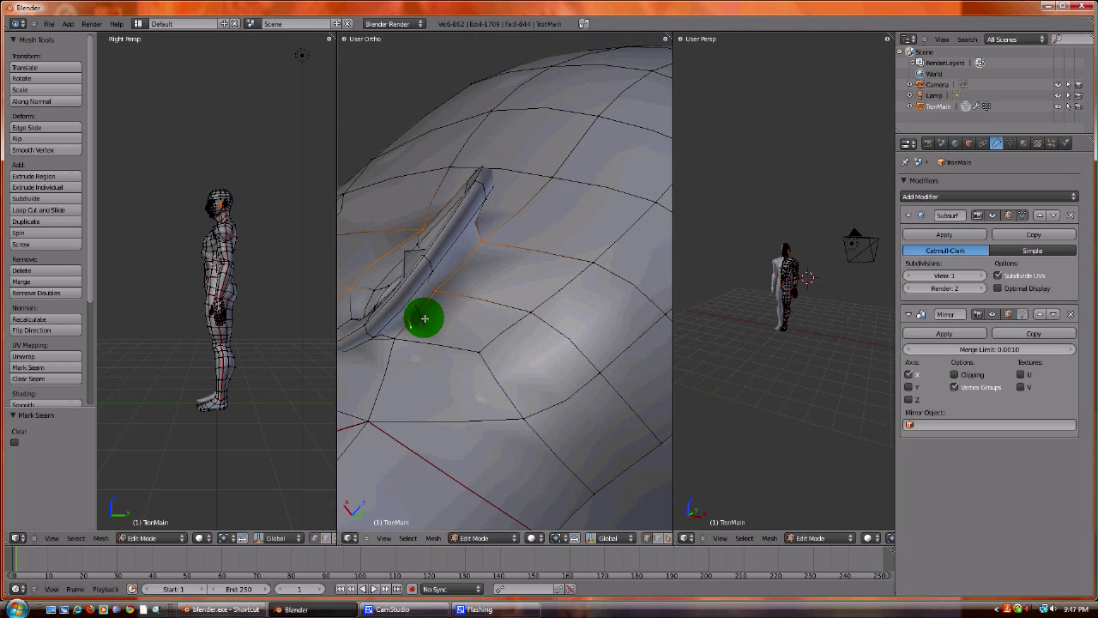
pyautogui.moveTo(429, 324); pyautogui.dragTo(432, 241, button='middle')
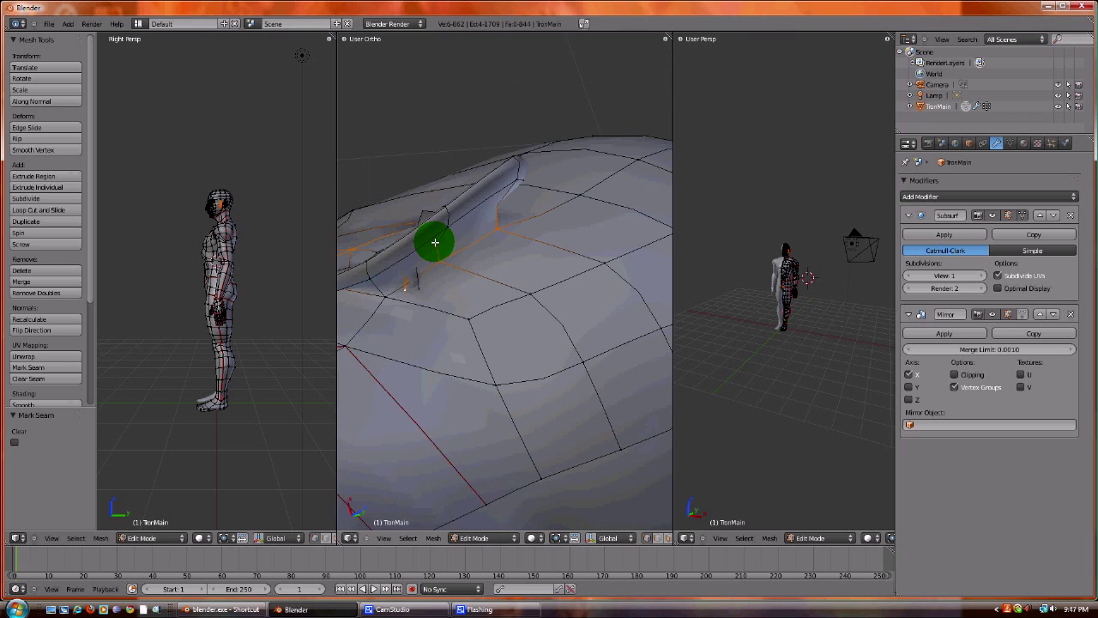
# Step: Toggle the subdivision cage display and inspect the ear from several angles
pyautogui.click(1021, 216)
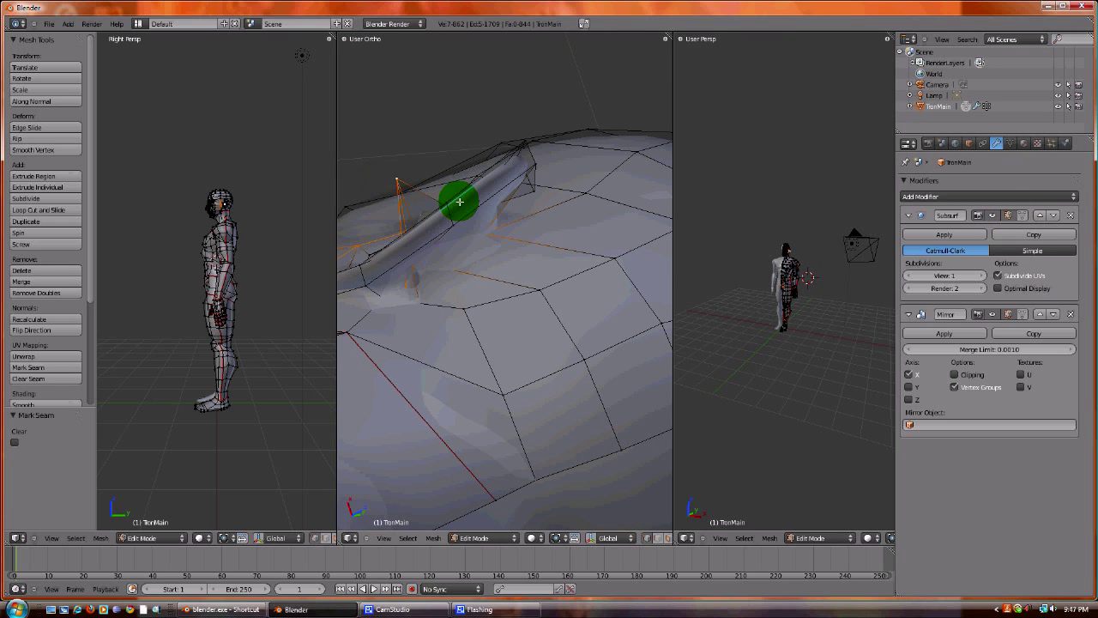
pyautogui.moveTo(455, 201); pyautogui.dragTo(549, 278, button='middle')
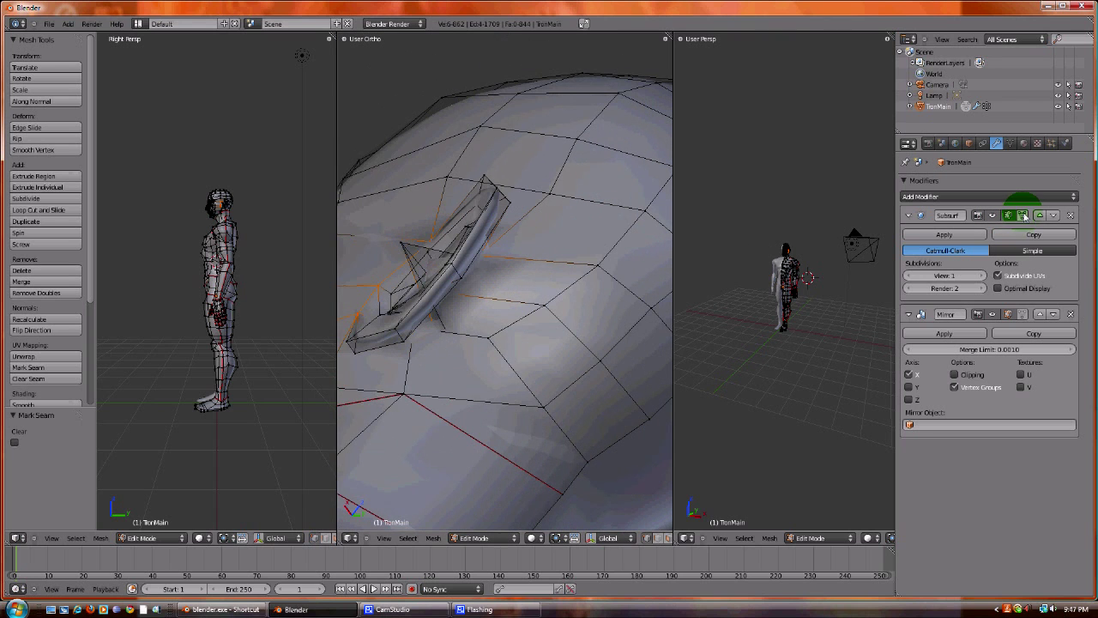
pyautogui.click(1022, 215)
pyautogui.moveTo(417, 270); pyautogui.dragTo(425, 350, button='middle')
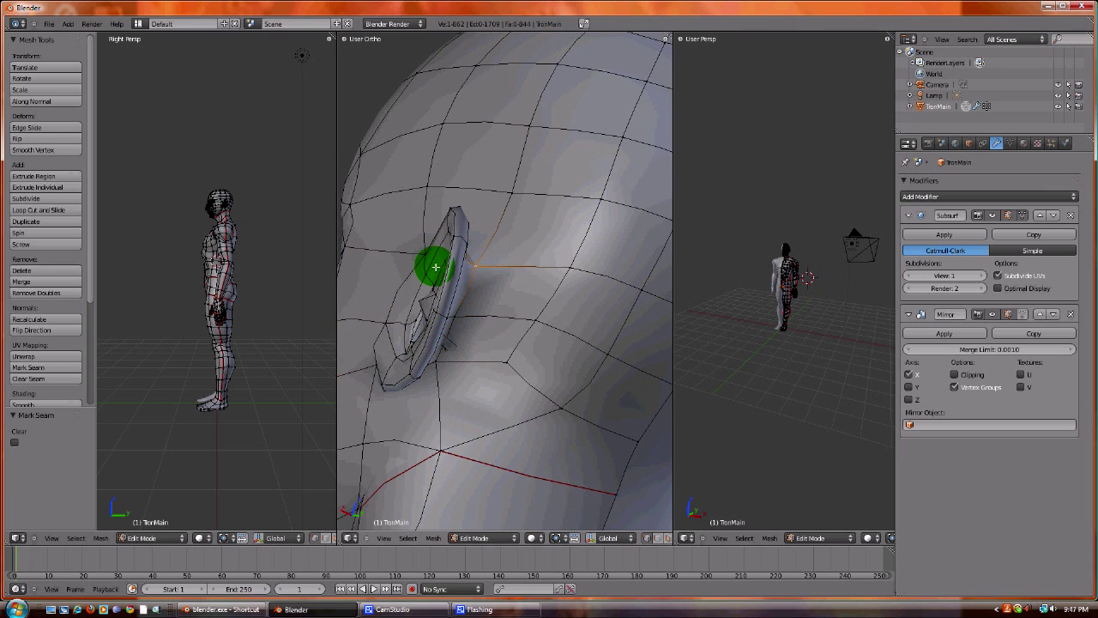
pyautogui.moveTo(456, 356); pyautogui.dragTo(458, 265, button='middle')
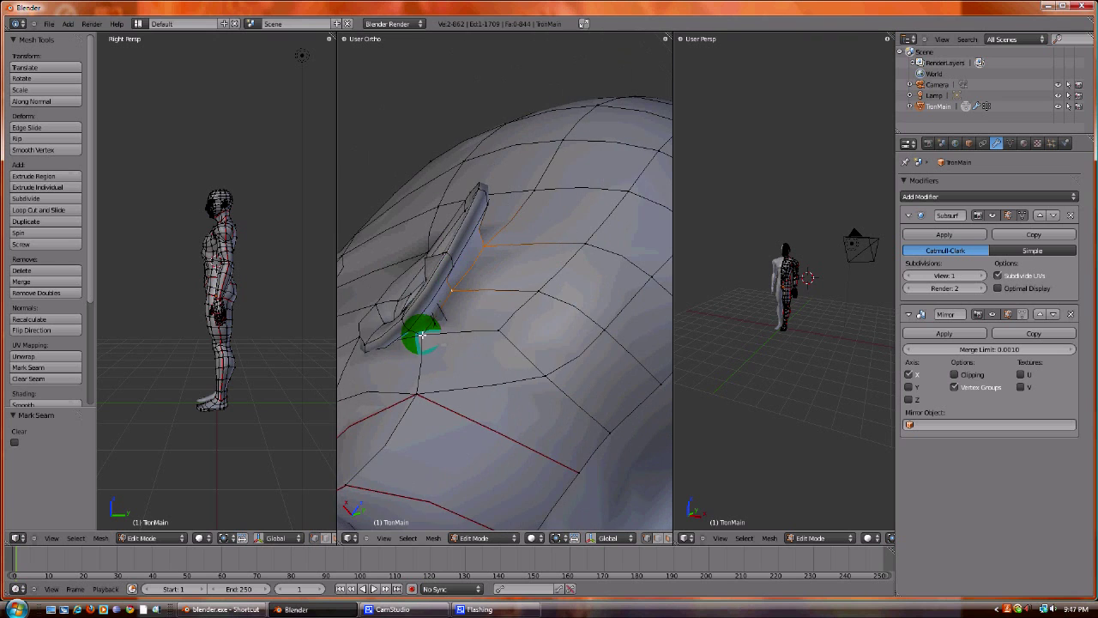
pyautogui.moveTo(387, 316); pyautogui.dragTo(515, 441, button='middle')
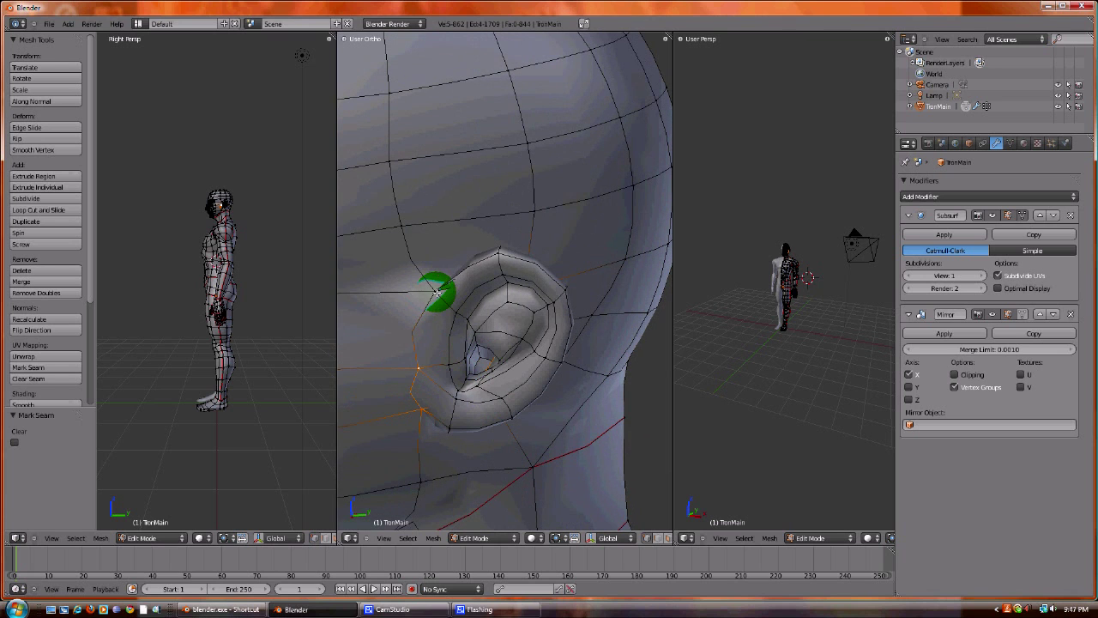
pyautogui.moveTo(552, 292); pyautogui.dragTo(482, 346, button='middle')
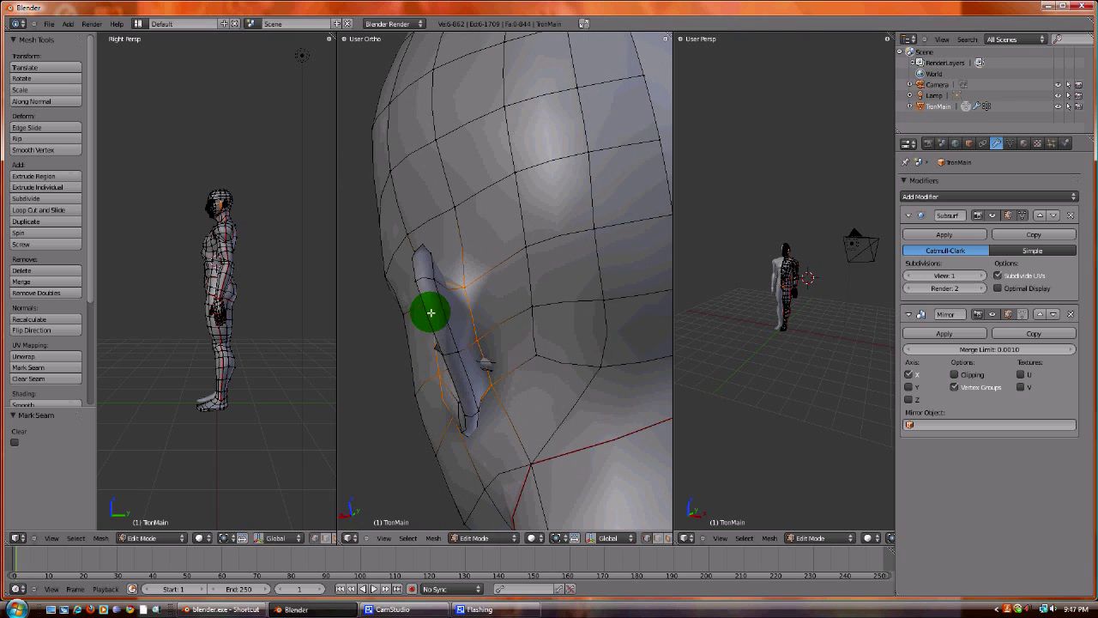
pyautogui.moveTo(383, 335); pyautogui.dragTo(497, 330, button='middle')
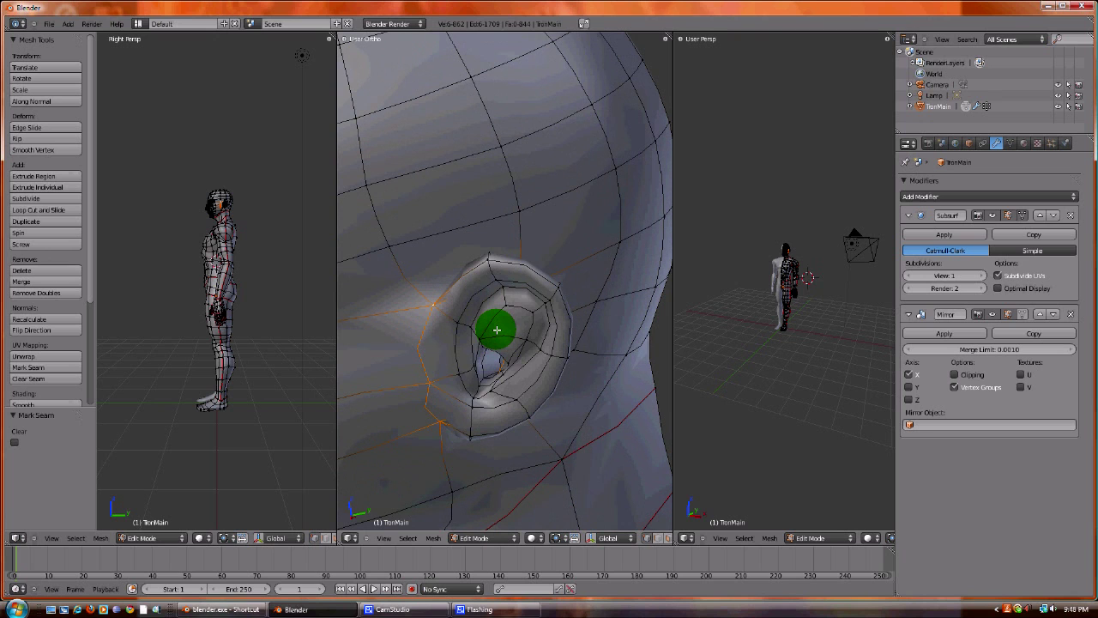
pyautogui.moveTo(484, 356); pyautogui.dragTo(518, 327, button='middle')
# Step: Add the edges beside and around the ear to the selection
pyautogui.keyDown('shift'); pyautogui.rightClick(522, 368); pyautogui.keyUp('shift')
pyautogui.keyDown('shift'); pyautogui.rightClick(518, 326); pyautogui.keyUp('shift')
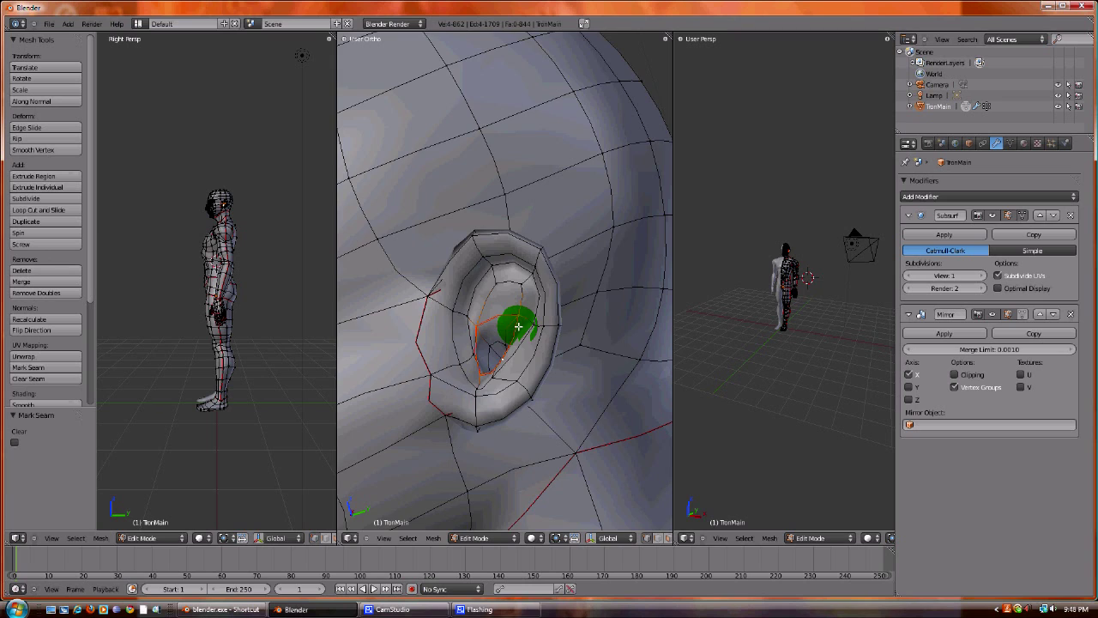
pyautogui.moveTo(518, 326); pyautogui.dragTo(455, 283, button='middle')
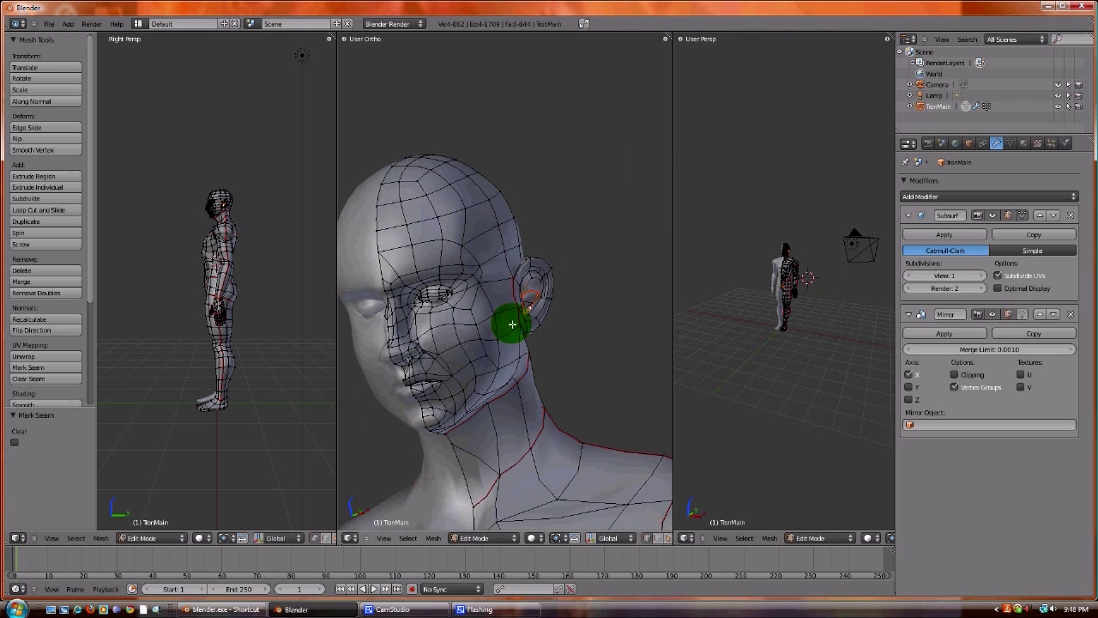
pyautogui.moveTo(513, 324); pyautogui.dragTo(483, 326, button='middle')
# Step: Select the edge path from the top of the head down the cheek to the chin
pyautogui.scroll(4, 483, 346)
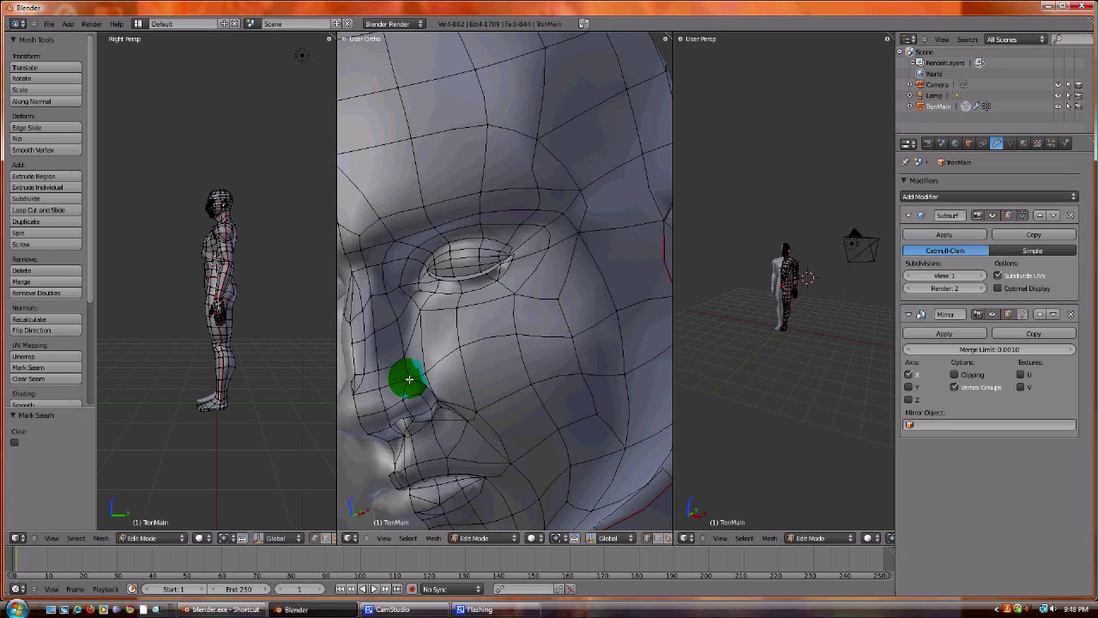
pyautogui.scroll(-4, 441, 360)
pyautogui.moveTo(441, 361); pyautogui.dragTo(476, 321, button='middle')
pyautogui.press('KP_1')
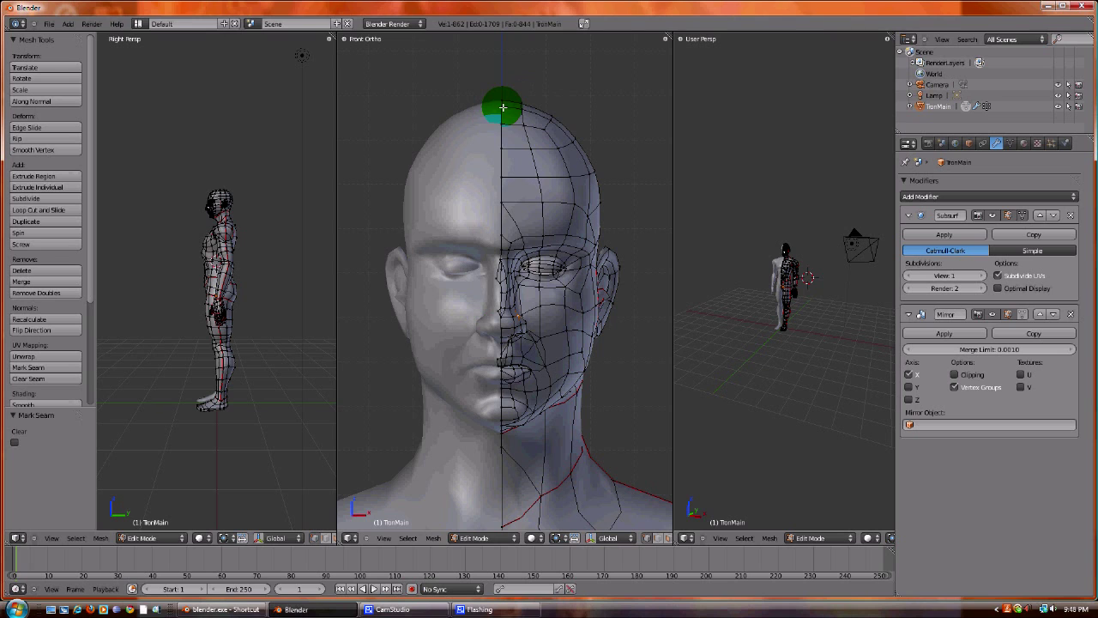
pyautogui.keyDown('ctrl'); pyautogui.rightClick(589, 176); pyautogui.keyUp('ctrl')
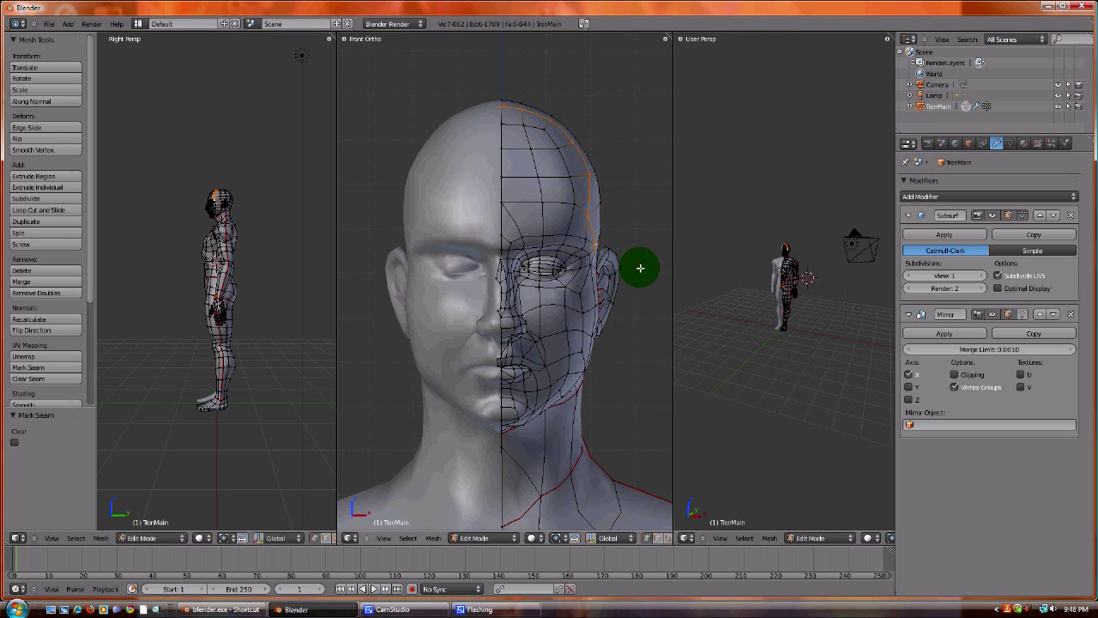
pyautogui.moveTo(640, 267); pyautogui.dragTo(591, 272, button='middle')
pyautogui.keyDown('ctrl'); pyautogui.rightClick(490, 263); pyautogui.keyUp('ctrl')
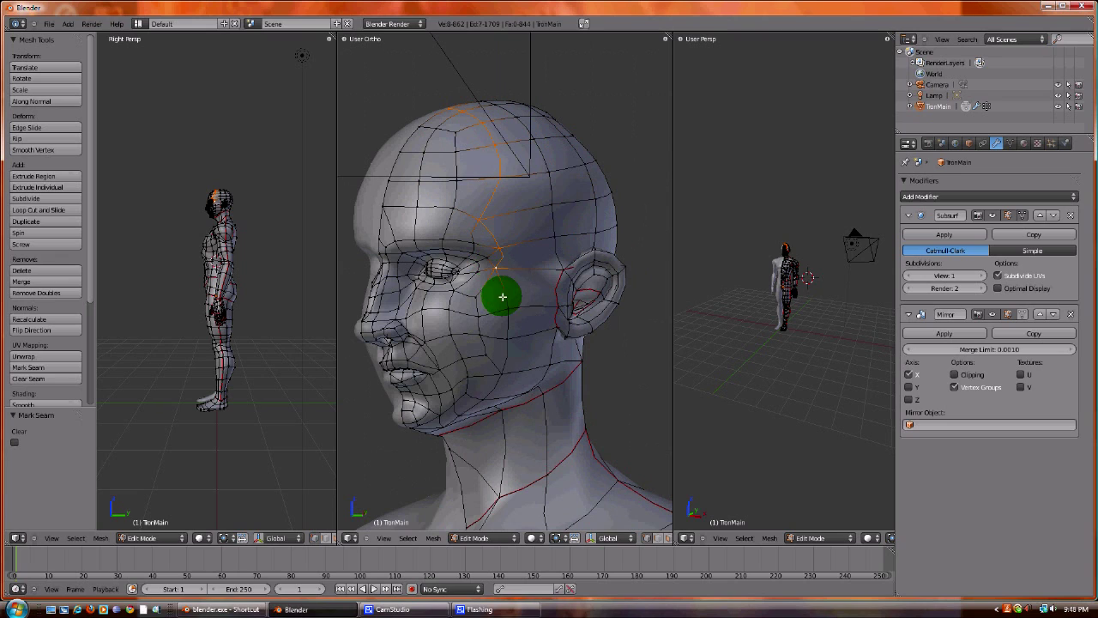
pyautogui.keyDown('ctrl'); pyautogui.rightClick(508, 328); pyautogui.keyUp('ctrl')
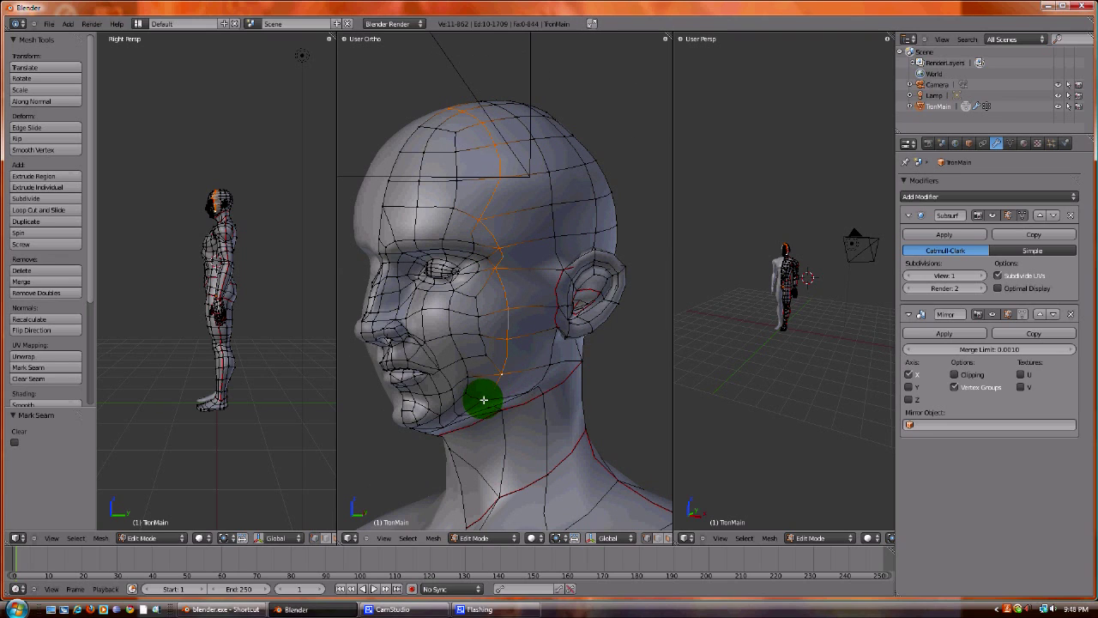
pyautogui.keyDown('ctrl'); pyautogui.rightClick(427, 433); pyautogui.keyUp('ctrl')
pyautogui.moveTo(471, 373); pyautogui.dragTo(576, 328, button='middle')
# Step: Mark the head loop as a UV seam, check it, and return to Front view
pyautogui.press('KP_1')
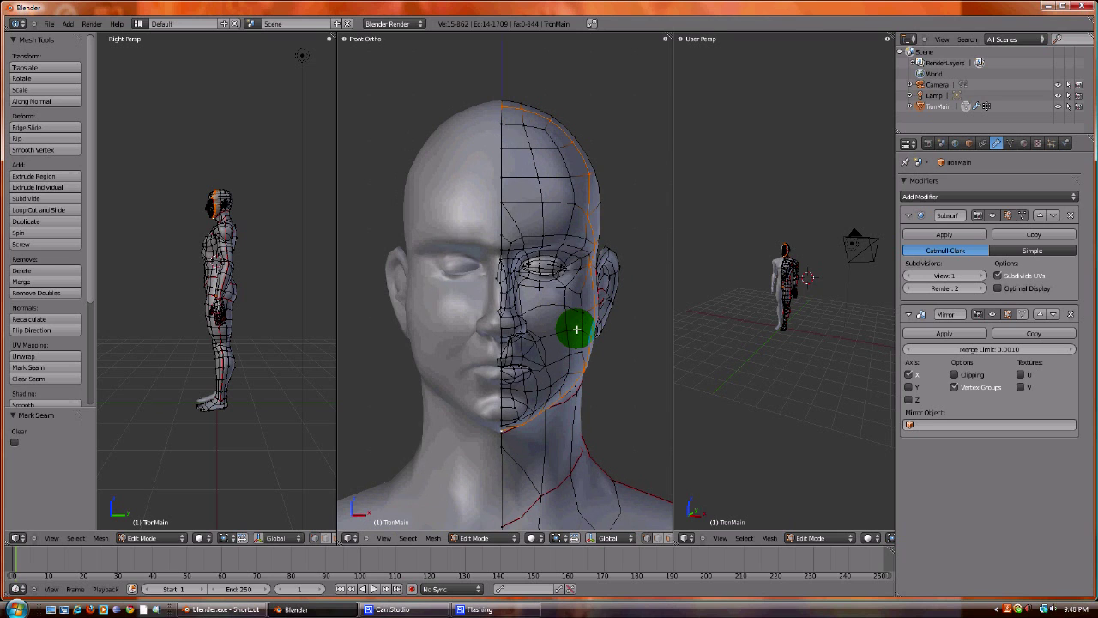
pyautogui.hotkey('ctrl', 'e')
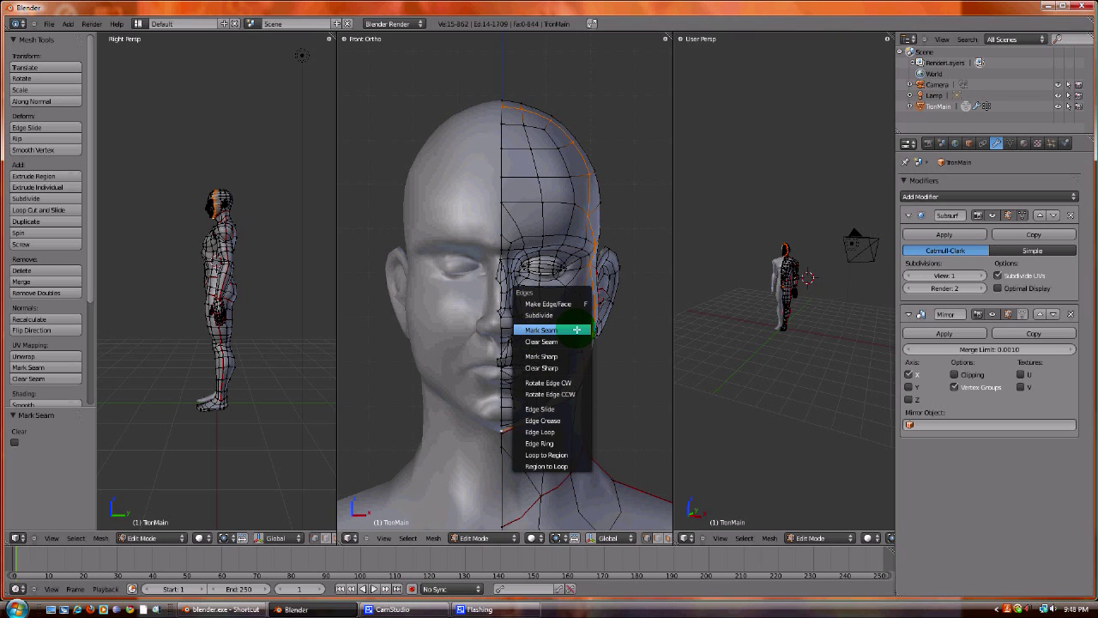
pyautogui.click(585, 322)
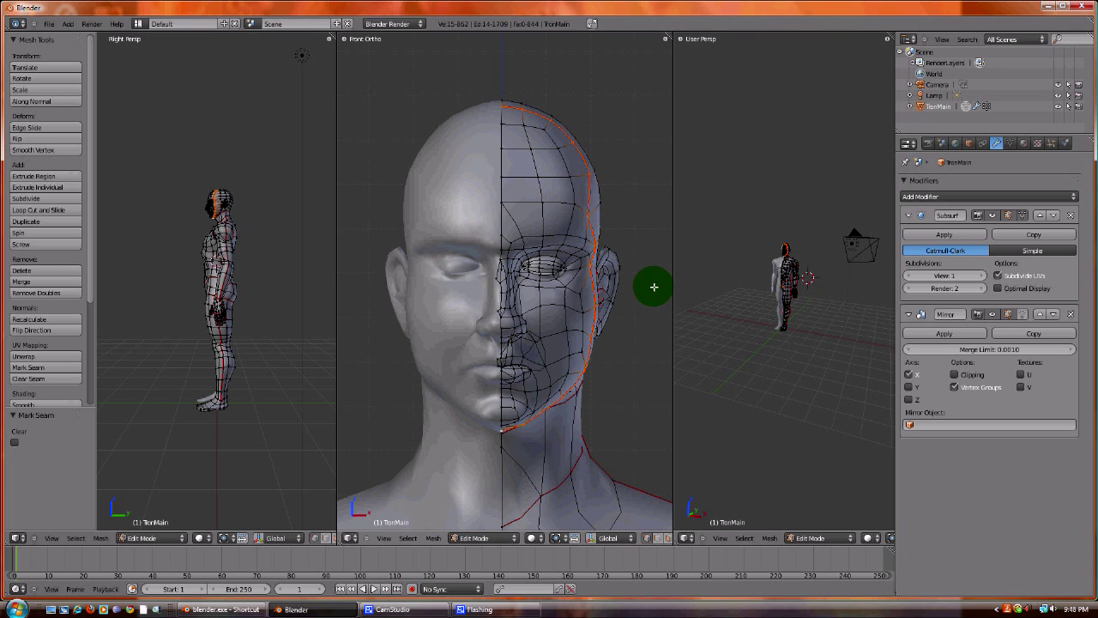
pyautogui.moveTo(654, 286); pyautogui.dragTo(575, 299, button='middle')
pyautogui.scroll(5, 461, 304)
pyautogui.moveTo(460, 304); pyautogui.dragTo(558, 295, button='middle')
pyautogui.moveTo(481, 318); pyautogui.dragTo(507, 250, button='middle')
pyautogui.scroll(-4, 507, 250)
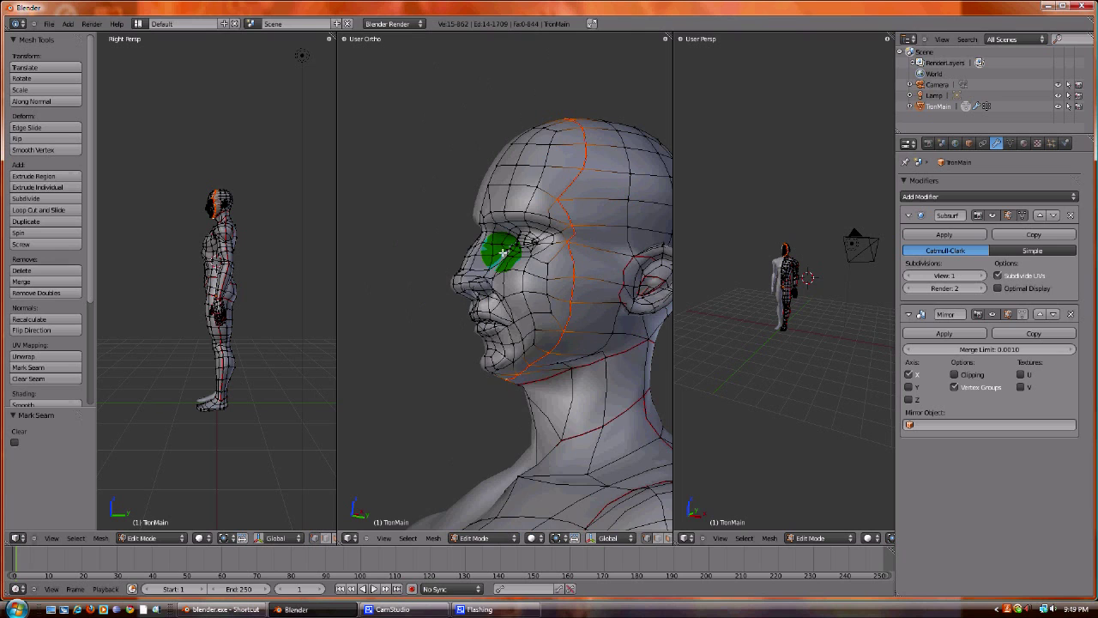
pyautogui.press('KP_1')
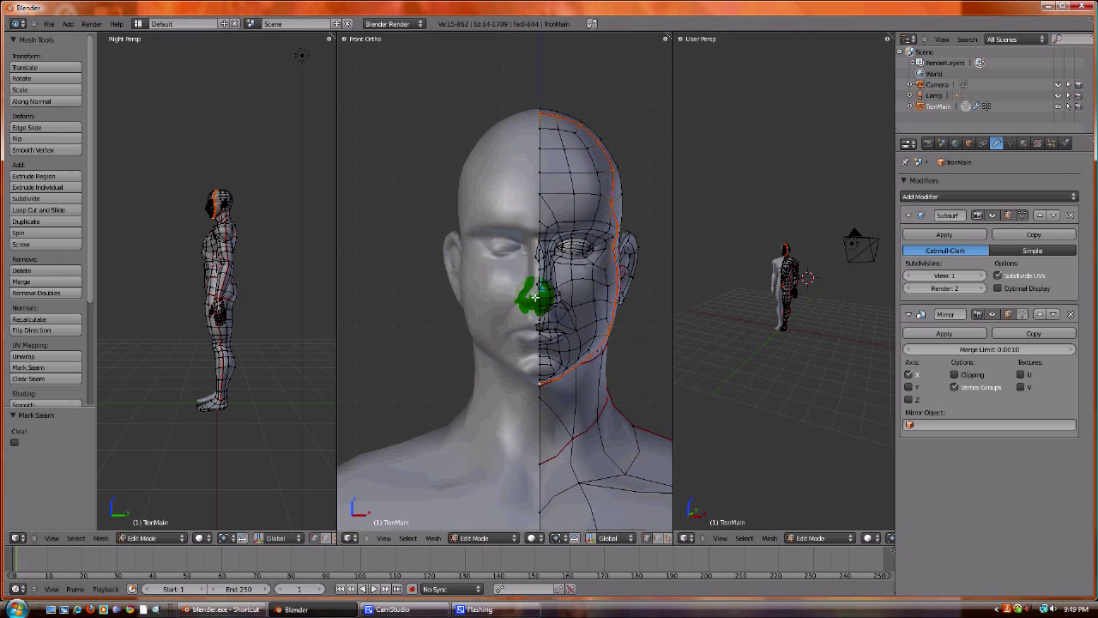
# Step: Delete the stray centre-line vertices beside the nose
pyautogui.scroll(4, 600, 250)
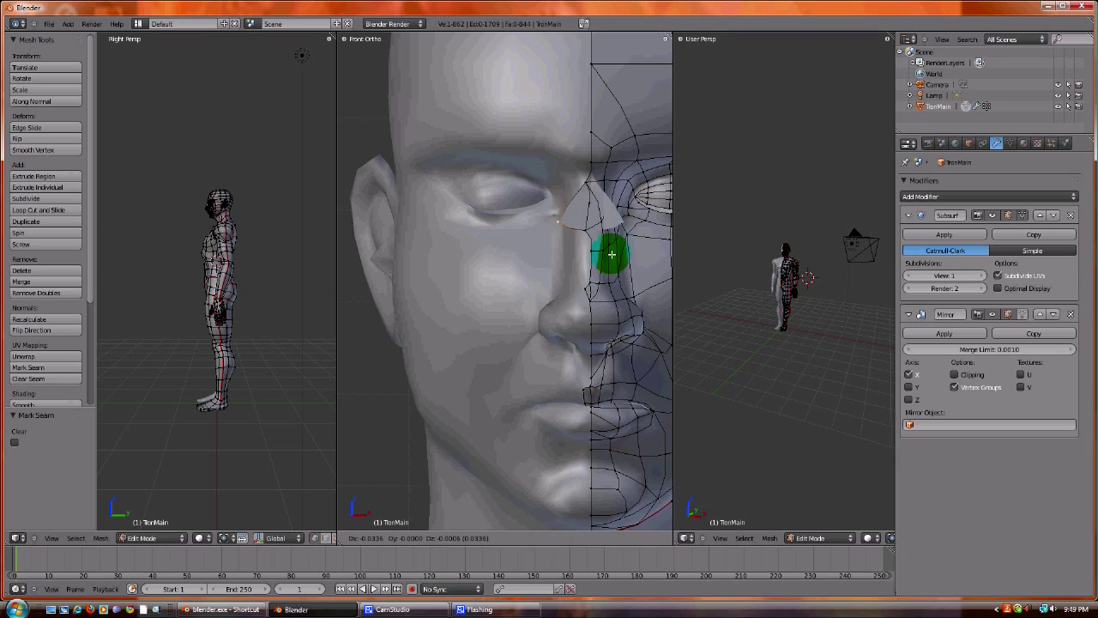
pyautogui.press('x')
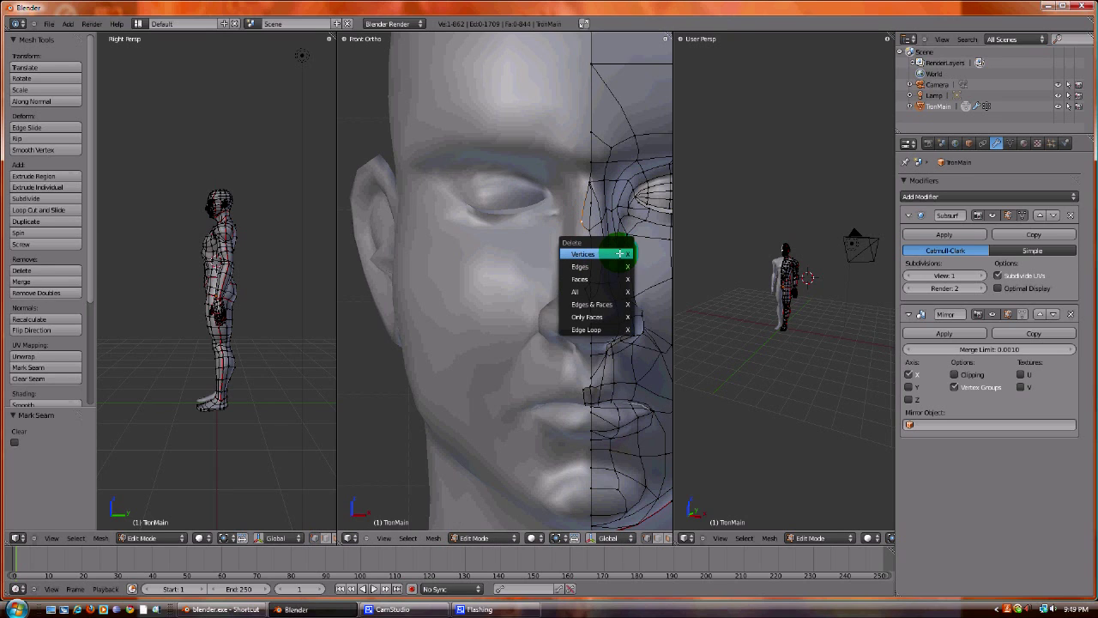
pyautogui.click(614, 249)
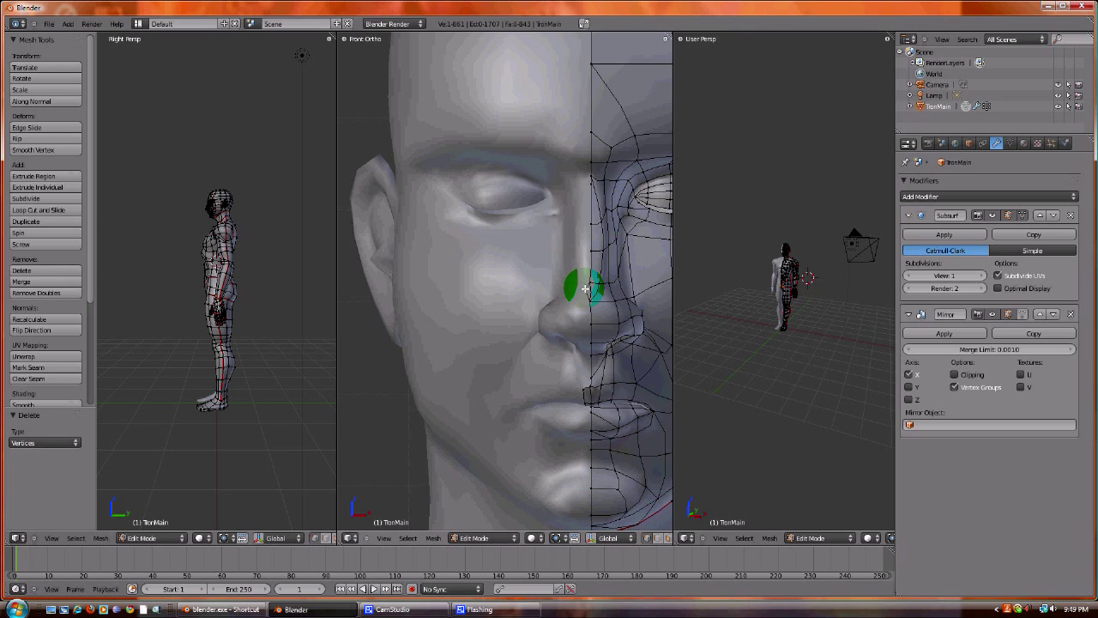
pyautogui.press('x')
pyautogui.click(585, 293)
pyautogui.press('x')
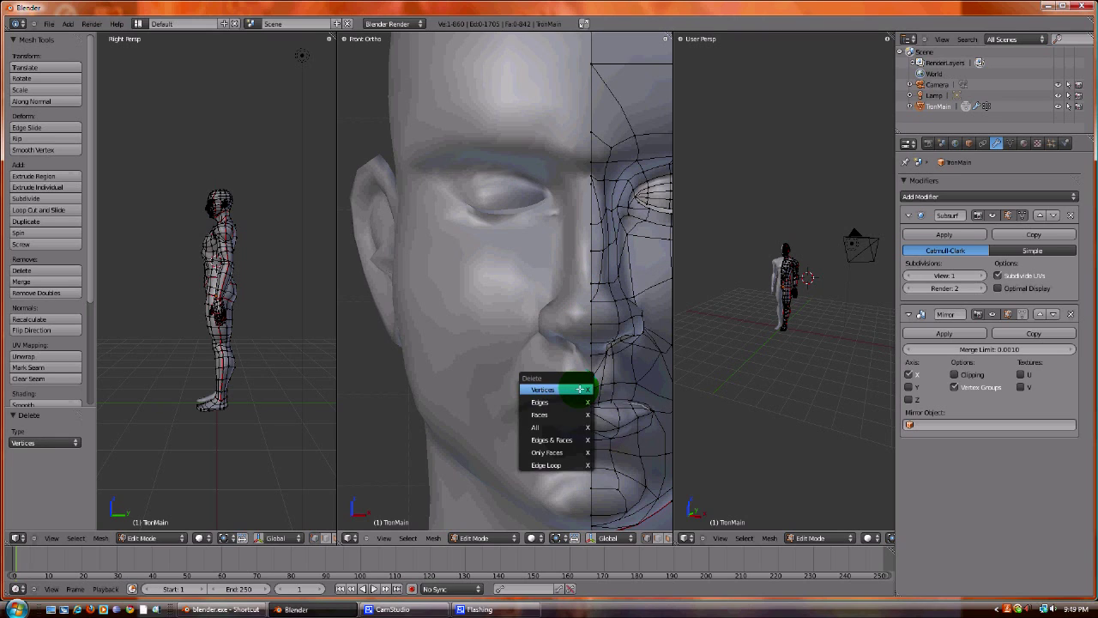
pyautogui.click(581, 390)
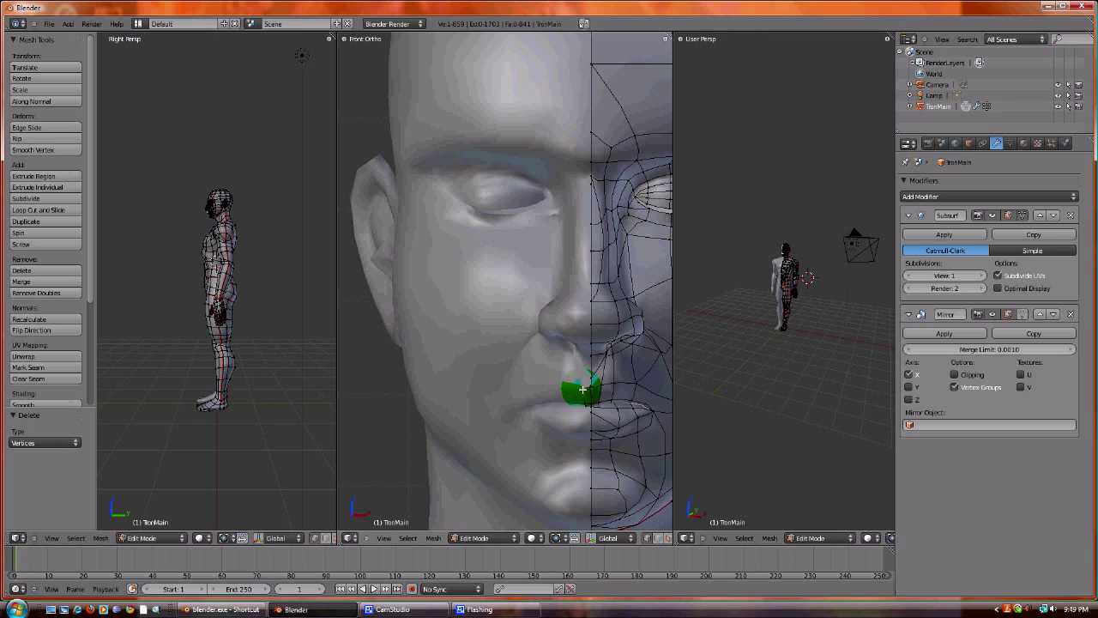
# Step: Delete the stray vertices above the lip and at the mouth
pyautogui.press('x')
pyautogui.click(582, 392)
pyautogui.rightClick(582, 400)
pyautogui.press('x')
pyautogui.click(585, 402)
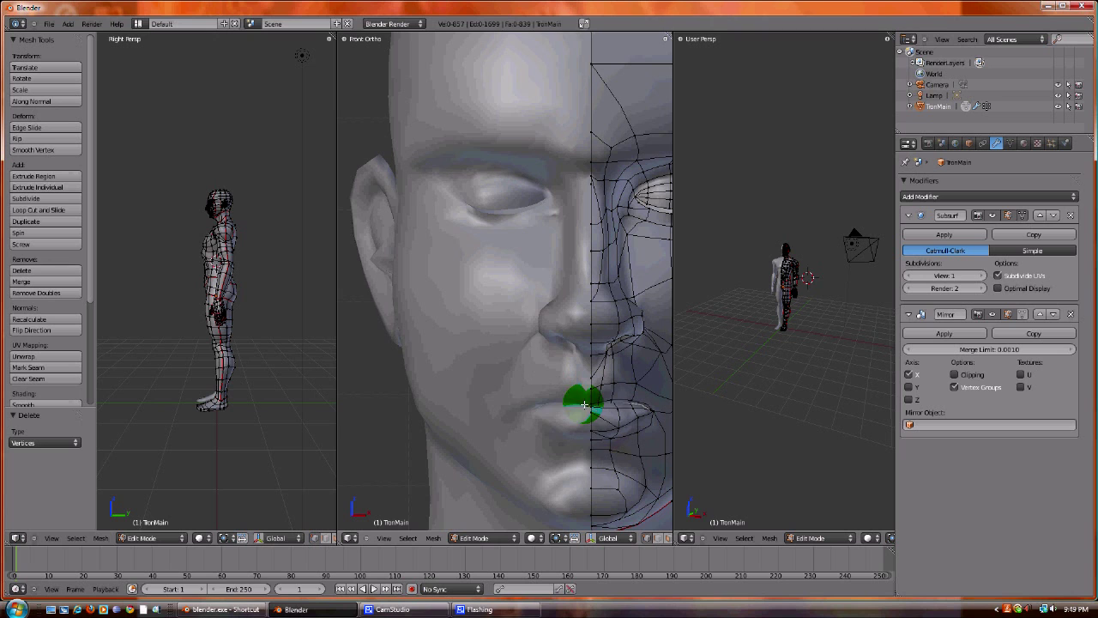
pyautogui.press('x')
pyautogui.click(602, 400)
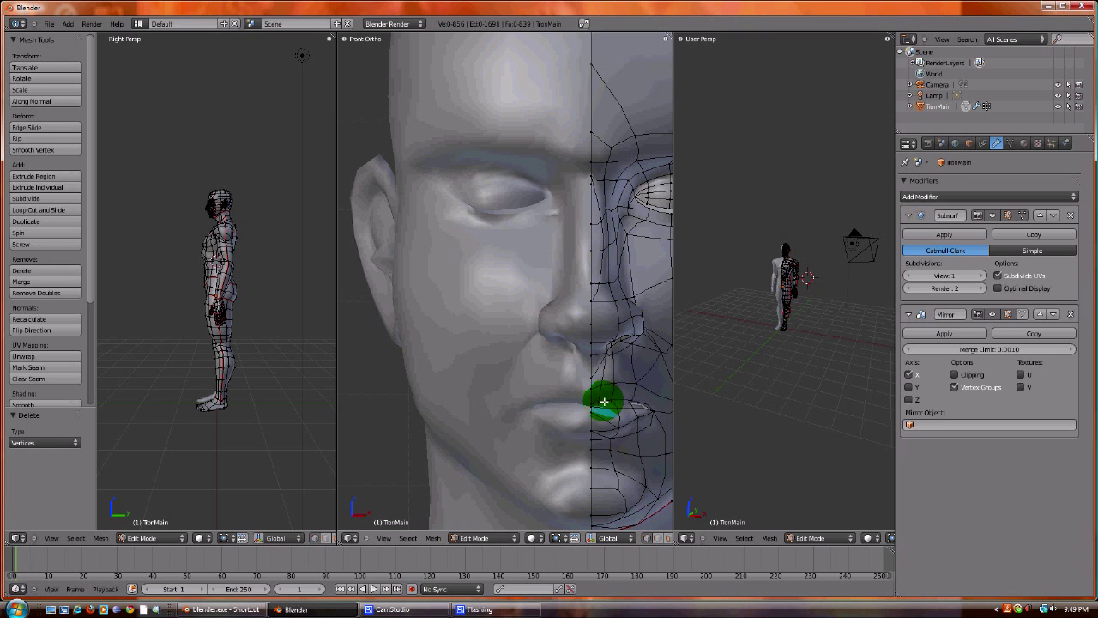
# Step: Switch to Wireframe shading and delete two hidden stray vertices by the mouth
pyautogui.scroll(-3, 632, 363)
pyautogui.click(539, 541)
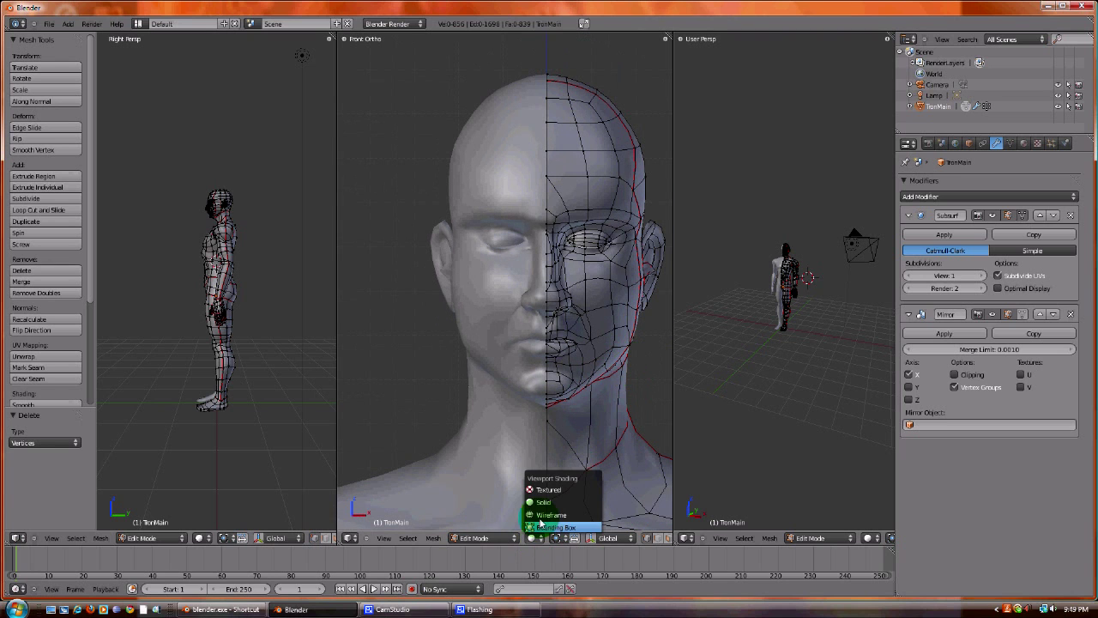
pyautogui.click(540, 496)
pyautogui.scroll(5, 575, 373)
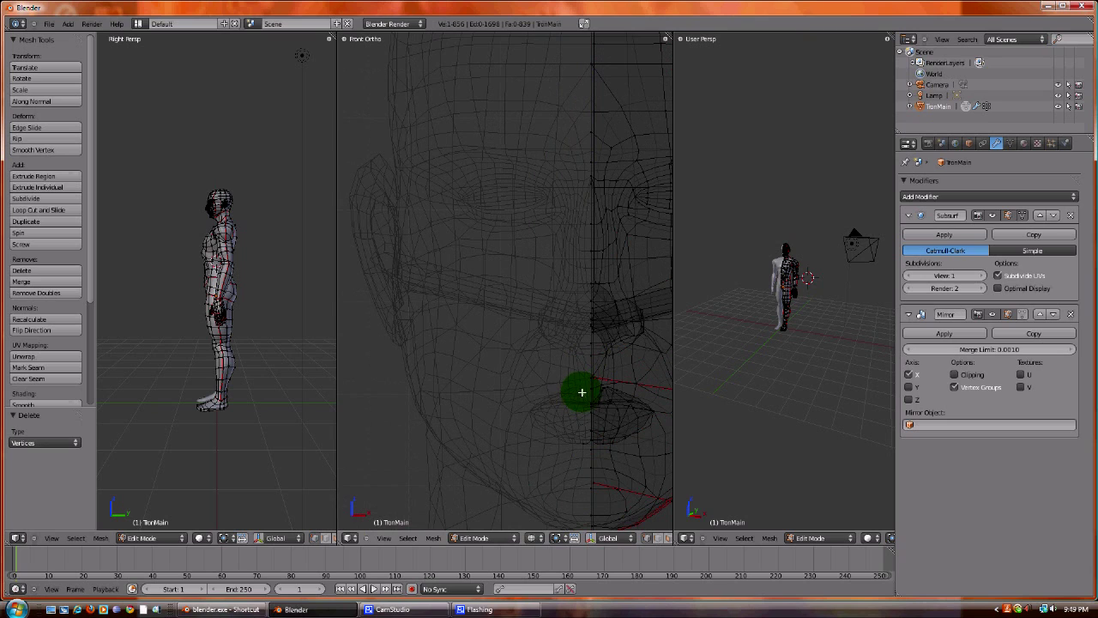
pyautogui.press('x')
pyautogui.click(583, 394)
pyautogui.press('x')
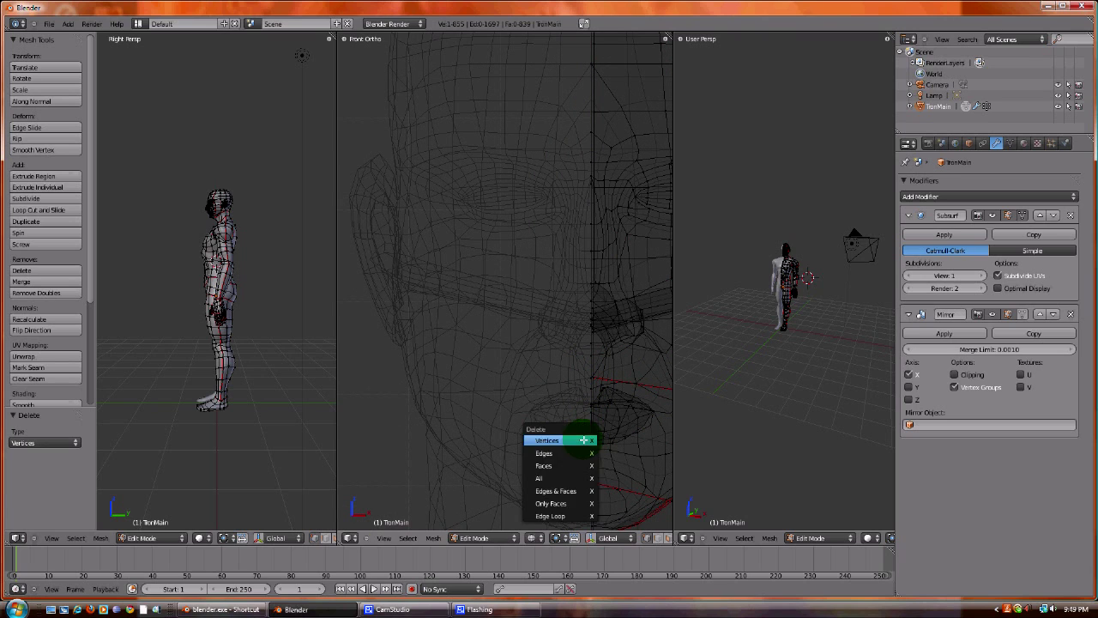
pyautogui.click(583, 441)
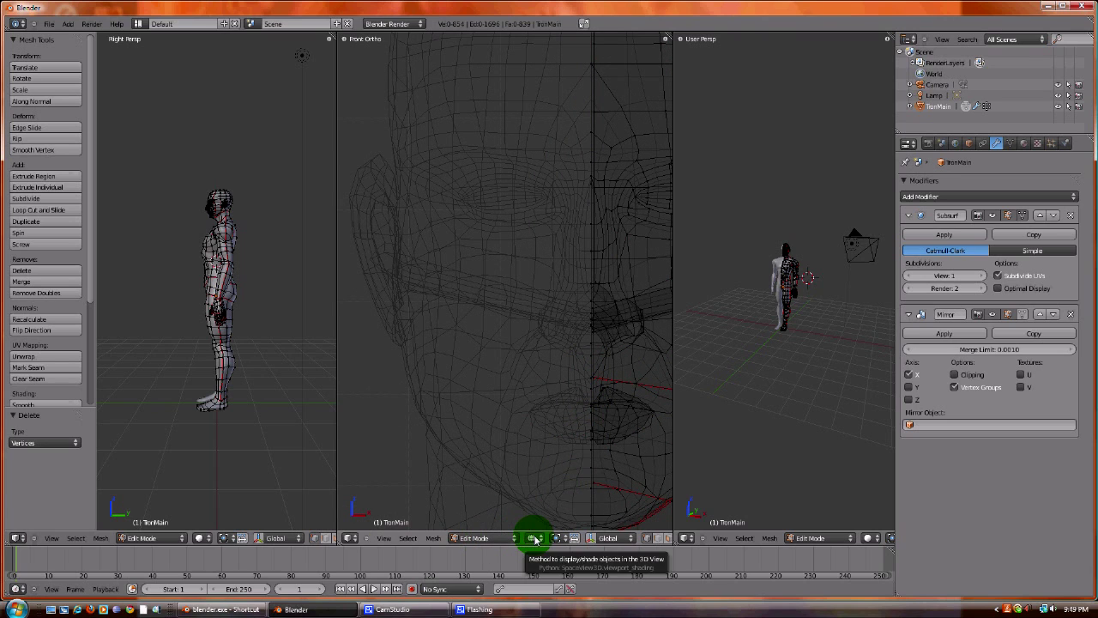
# Step: Toggle between Solid and Wireframe shading to check the face, ending in Solid
pyautogui.click(535, 538)
pyautogui.click(539, 503)
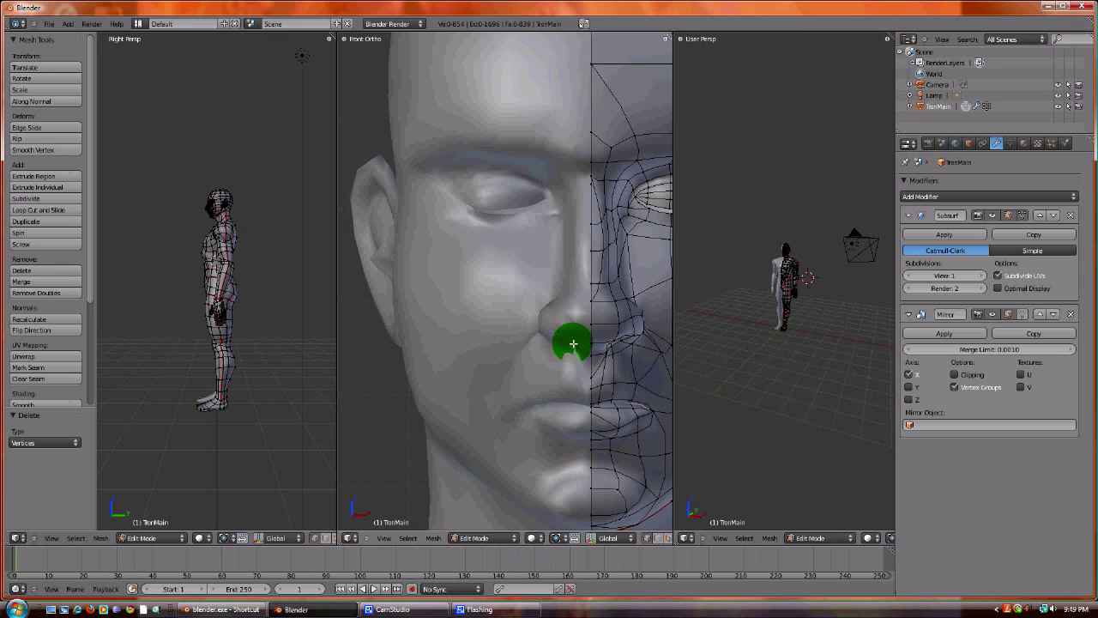
pyautogui.click(531, 538)
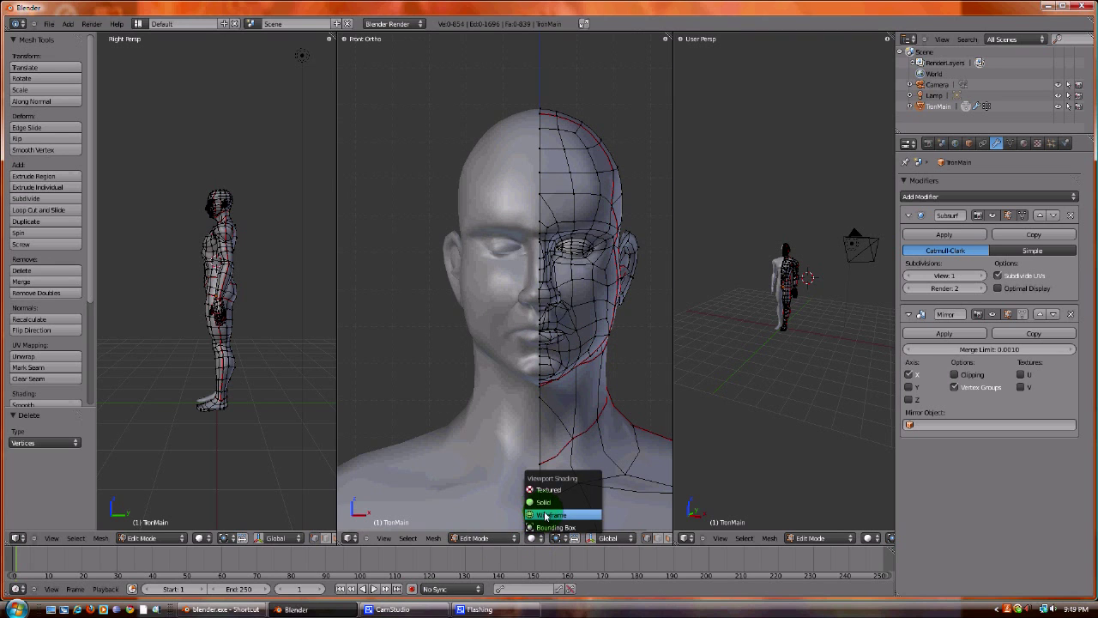
pyautogui.click(546, 515)
pyautogui.scroll(-4, 555, 325)
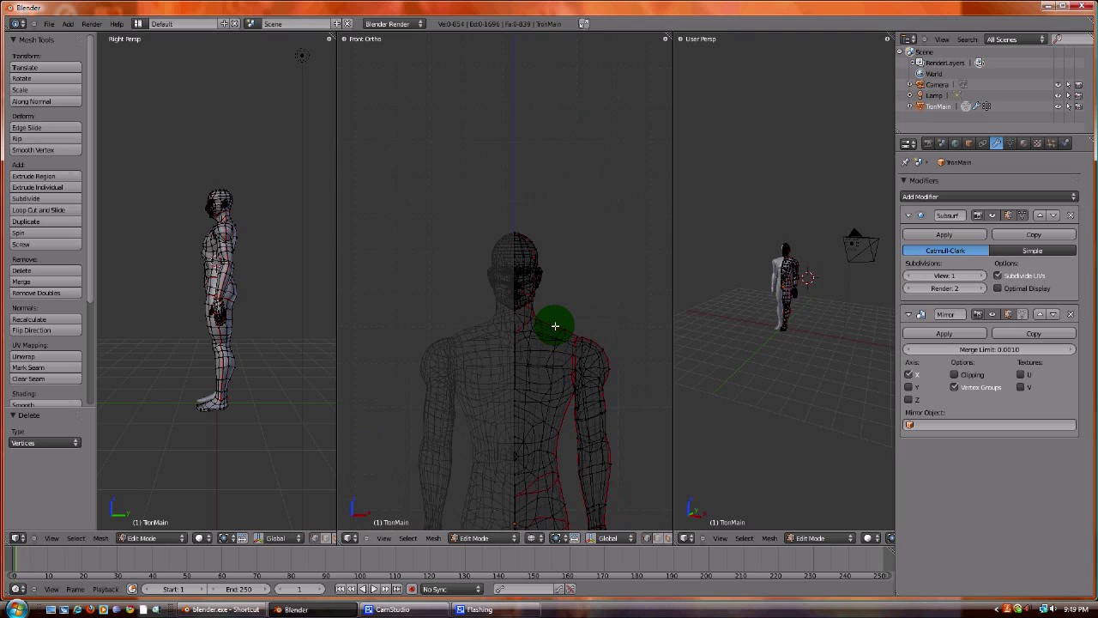
pyautogui.scroll(6, 555, 319)
pyautogui.click(531, 538)
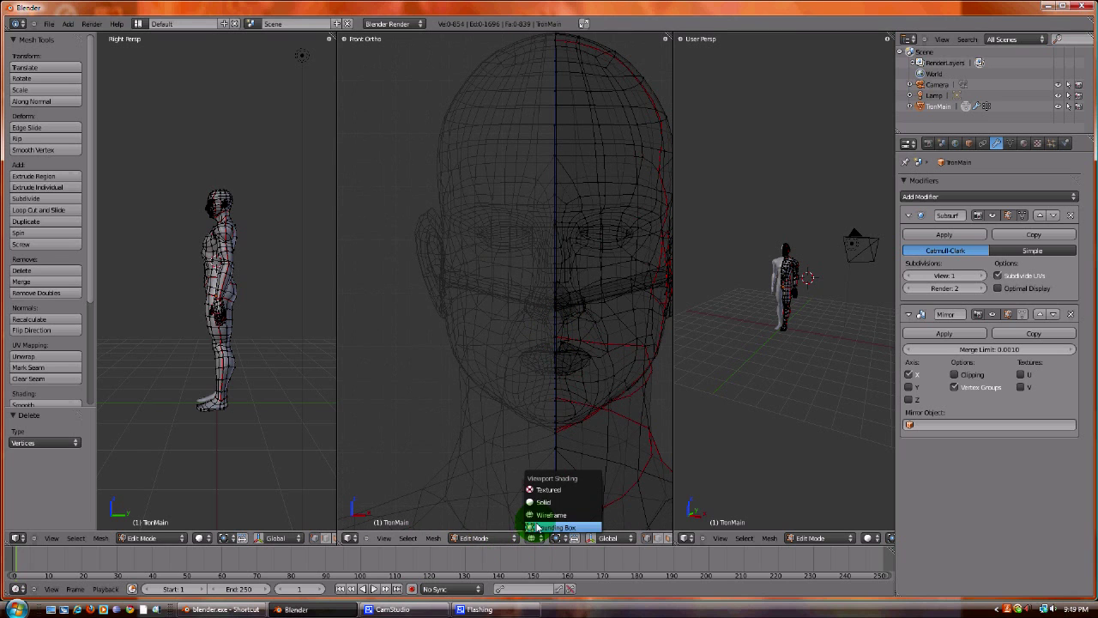
pyautogui.click(540, 502)
pyautogui.moveTo(679, 246)
pyautogui.mouseDown(button='middle')
pyautogui.moveTo(619, 252)
pyautogui.moveTo(483, 299)
pyautogui.moveTo(472, 326)
pyautogui.moveTo(518, 318)
pyautogui.moveTo(549, 246)
pyautogui.moveTo(554, 326)
pyautogui.moveTo(524, 262)
pyautogui.moveTo(492, 256)
pyautogui.mouseUp(button='middle')
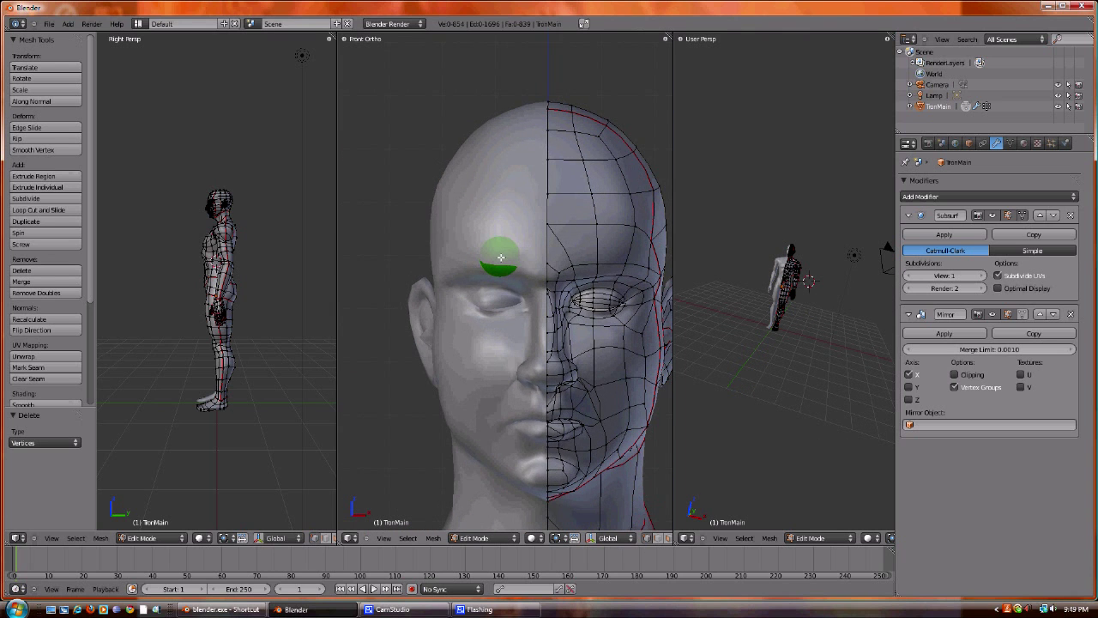
pyautogui.moveTo(591, 385); pyautogui.dragTo(490, 312, button='middle')
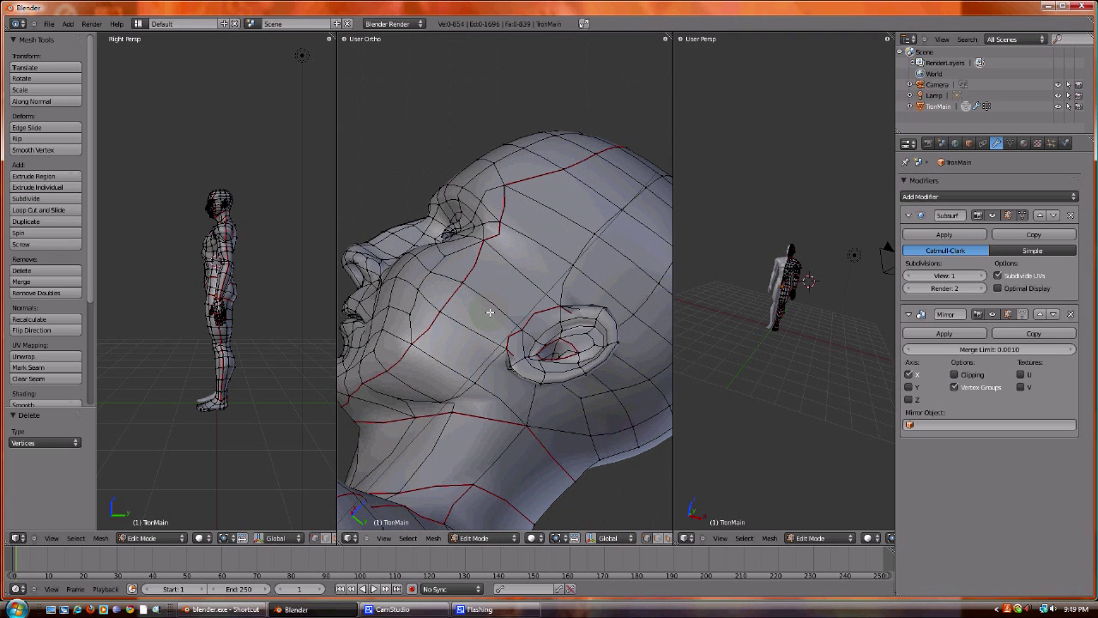
pyautogui.press('KP_1')
pyautogui.press('KP_3')
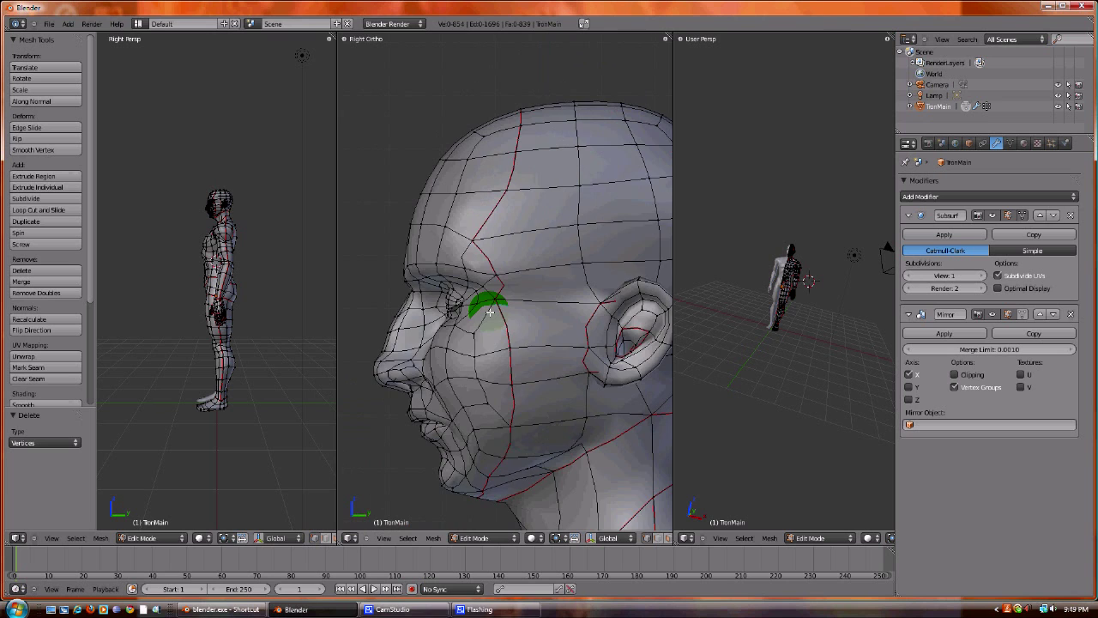
pyautogui.press('KP_1')
pyautogui.press('KP_3')
pyautogui.press('KP_1')
pyautogui.press('KP_3')
pyautogui.press('KP_7')
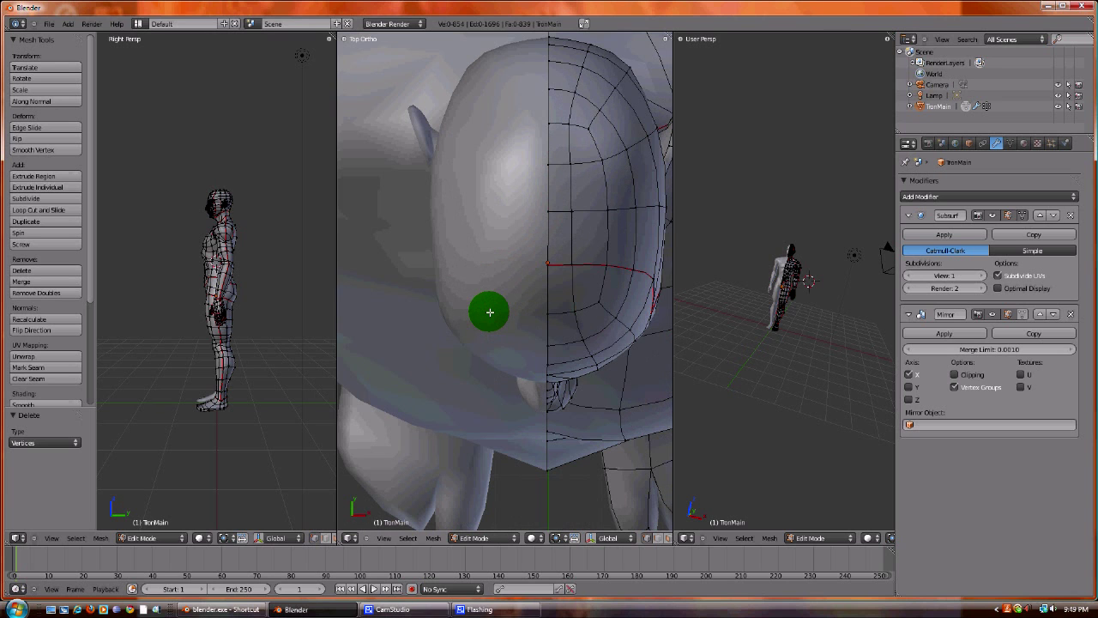
pyautogui.press('KP_1')
pyautogui.press('KP_3')
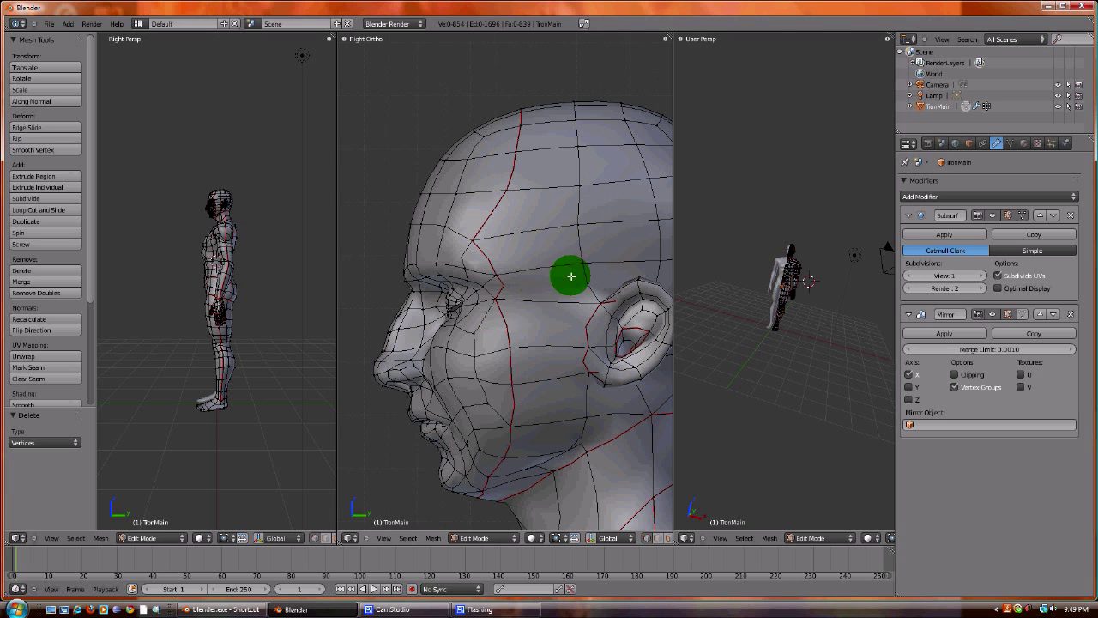
pyautogui.keyDown('shift'); pyautogui.moveTo(571, 276); pyautogui.dragTo(463, 271, button='middle'); pyautogui.keyUp('shift')
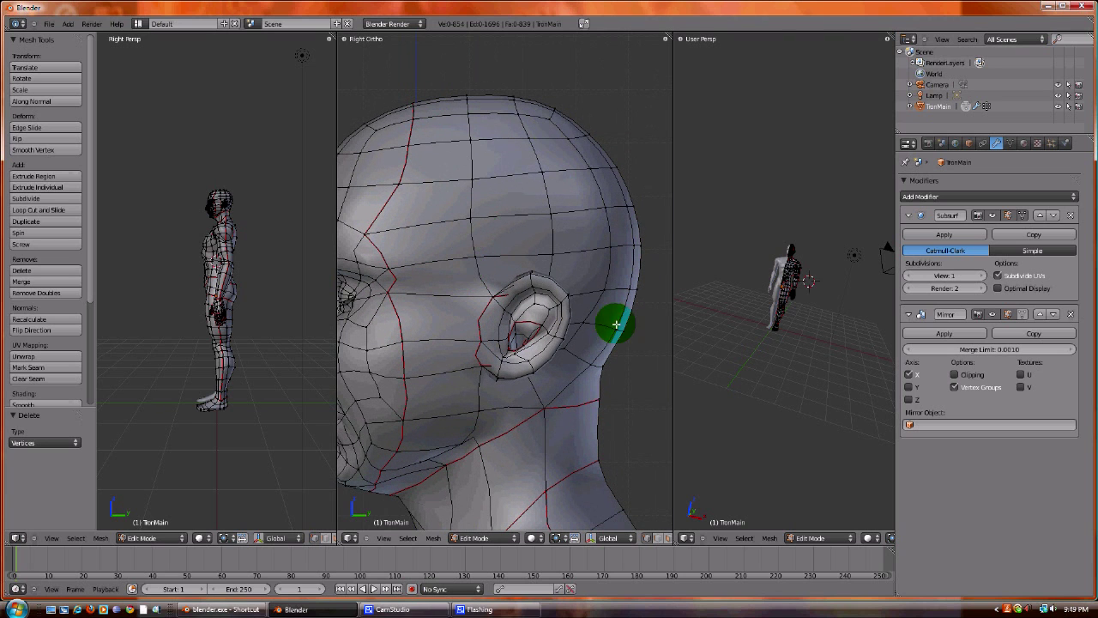
pyautogui.scroll(-4, 580, 395)
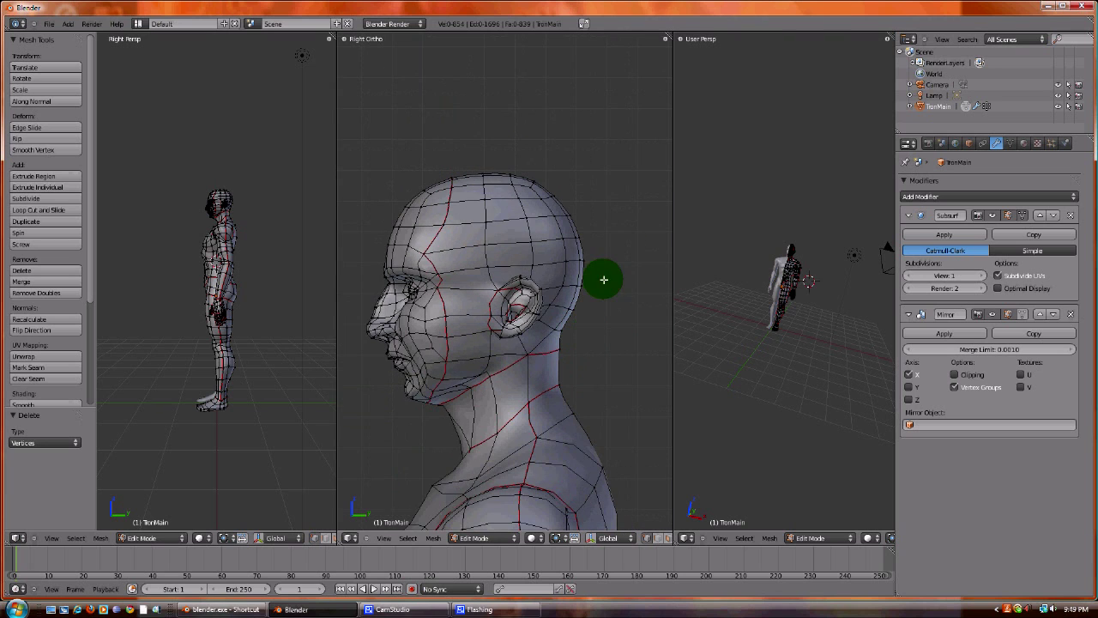
pyautogui.moveTo(604, 279); pyautogui.dragTo(583, 256, button='middle')
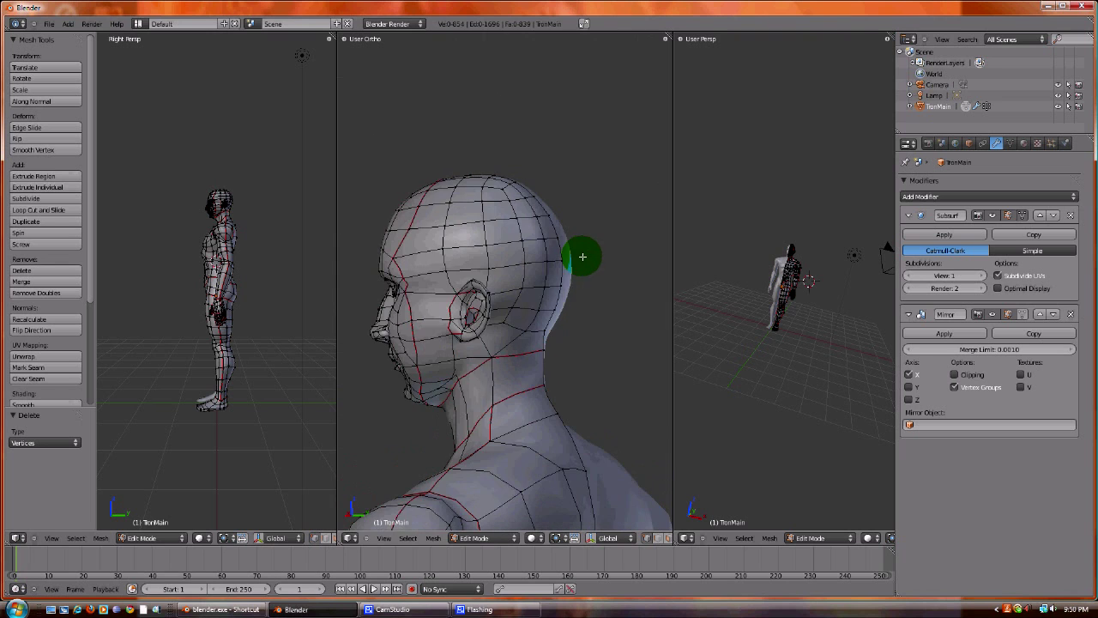
pyautogui.scroll(-3, 539, 334)
pyautogui.moveTo(540, 334); pyautogui.dragTo(704, 369, button='middle')
pyautogui.scroll(-3, 455, 363)
pyautogui.scroll(5, 466, 304)
# Step: Select the ankle vertices on the seam ring around the foot
pyautogui.rightClick(607, 367)
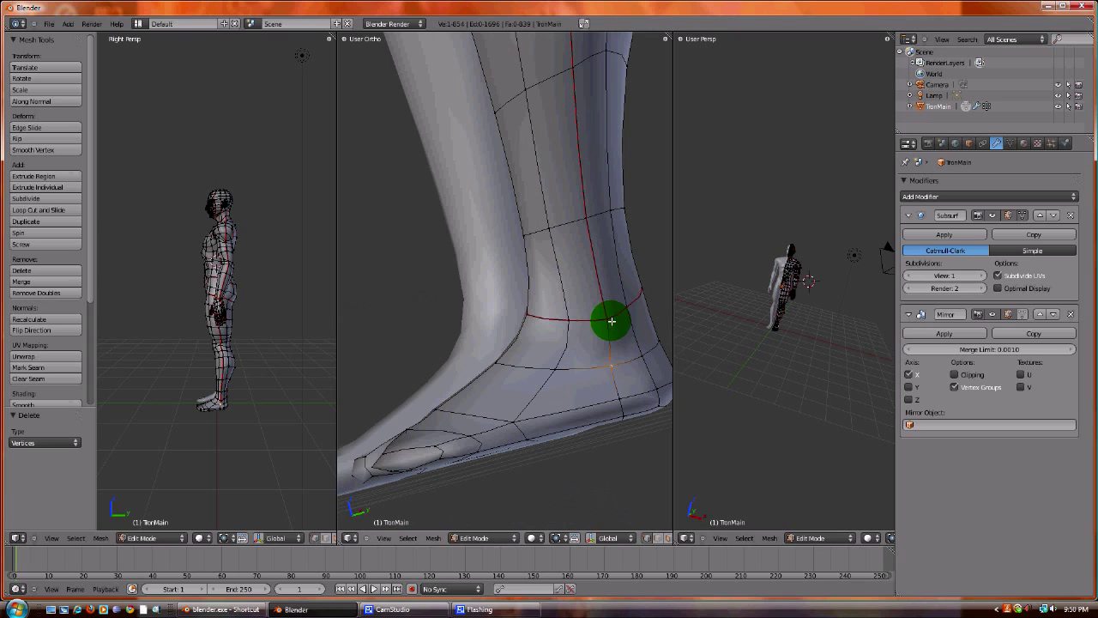
pyautogui.keyDown('shift'); pyautogui.rightClick(620, 384); pyautogui.keyUp('shift')
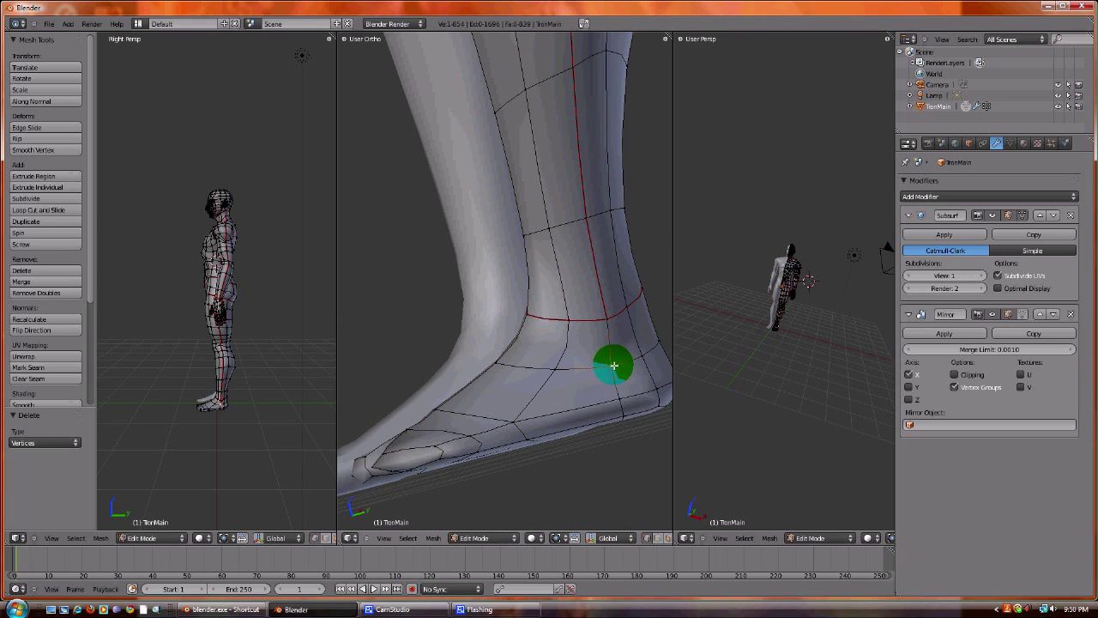
pyautogui.rightClick(605, 321)
pyautogui.moveTo(605, 320); pyautogui.dragTo(490, 284, button='middle')
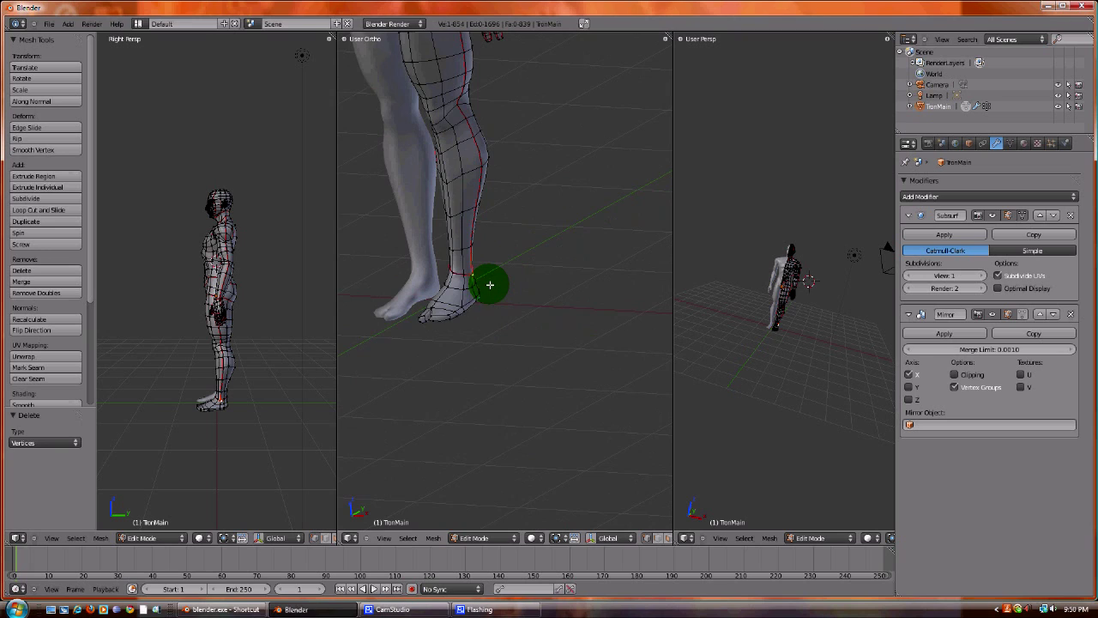
pyautogui.moveTo(489, 284); pyautogui.dragTo(490, 284, button='middle')
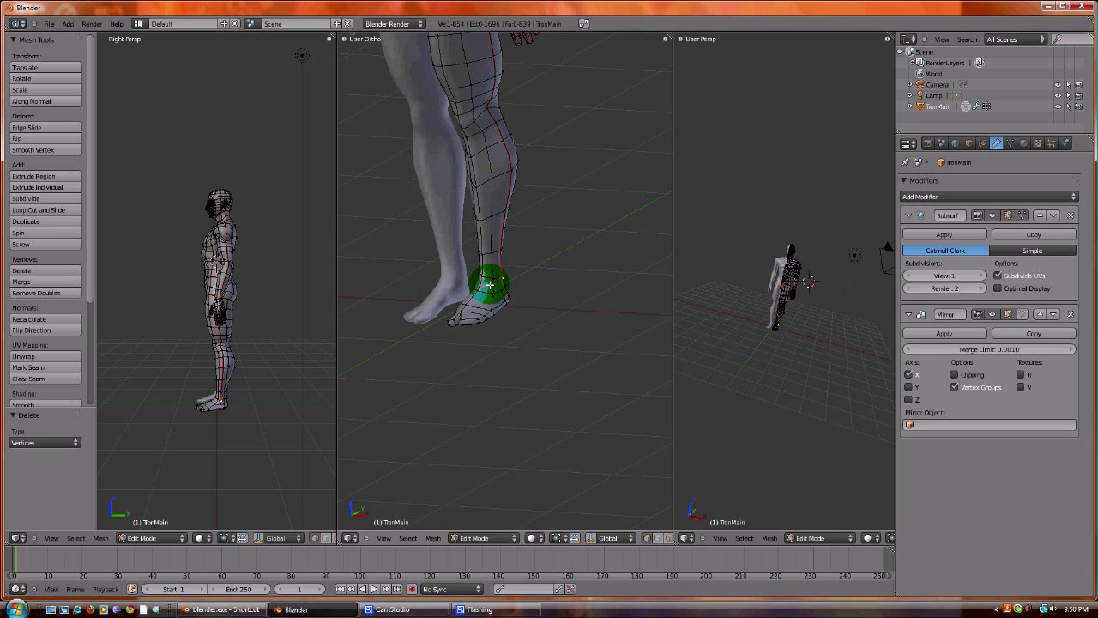
# Step: Inspect the foot from below and mark the selected foot loop as a UV seam
pyautogui.scroll(4, 490, 284)
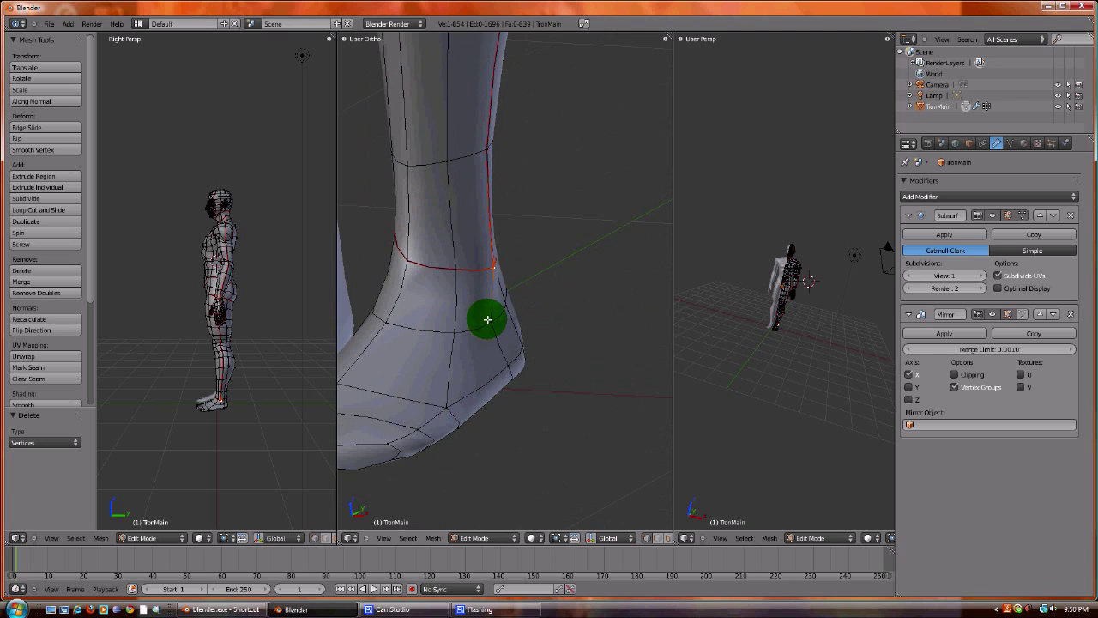
pyautogui.scroll(-3, 487, 319)
pyautogui.moveTo(446, 263); pyautogui.dragTo(471, 295, button='middle')
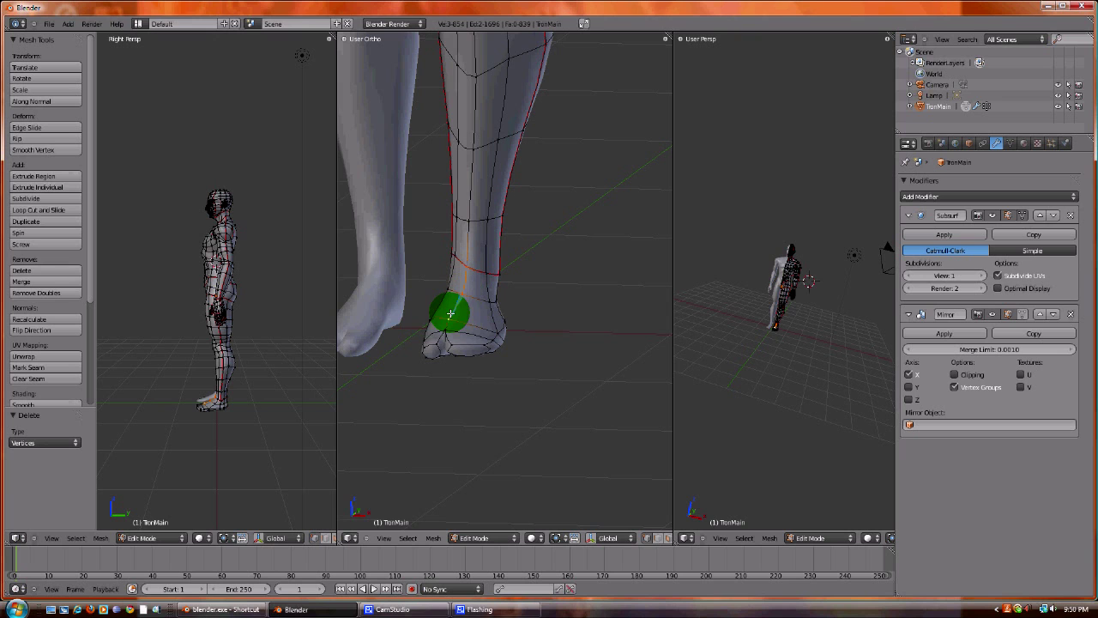
pyautogui.moveTo(444, 328); pyautogui.dragTo(484, 261, button='middle')
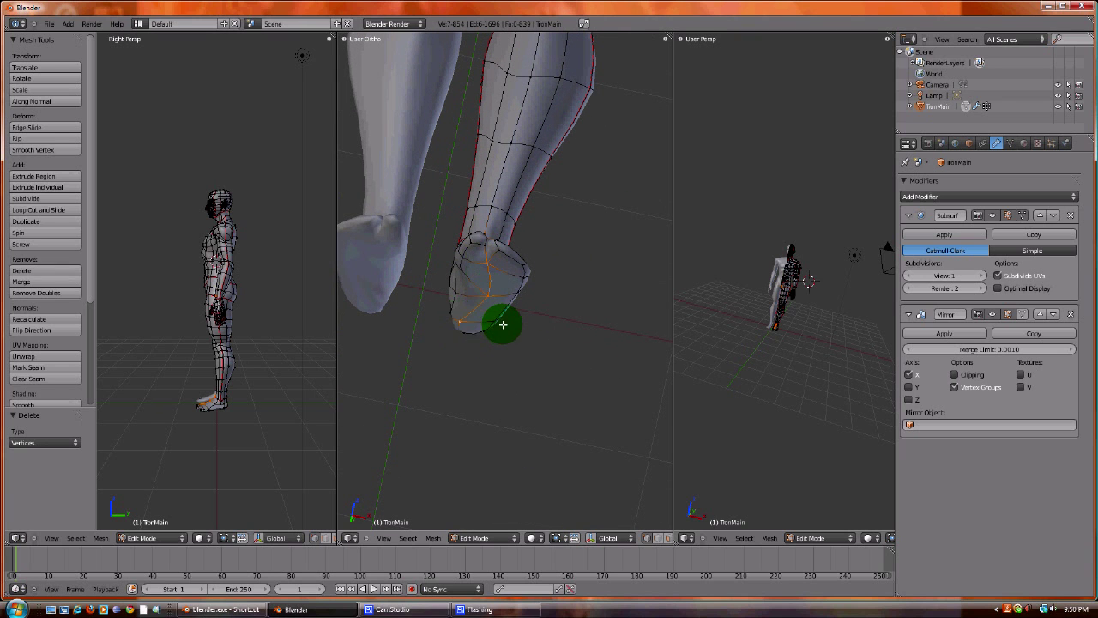
pyautogui.moveTo(503, 325); pyautogui.dragTo(487, 426, button='middle')
pyautogui.moveTo(445, 315); pyautogui.dragTo(485, 271, button='middle')
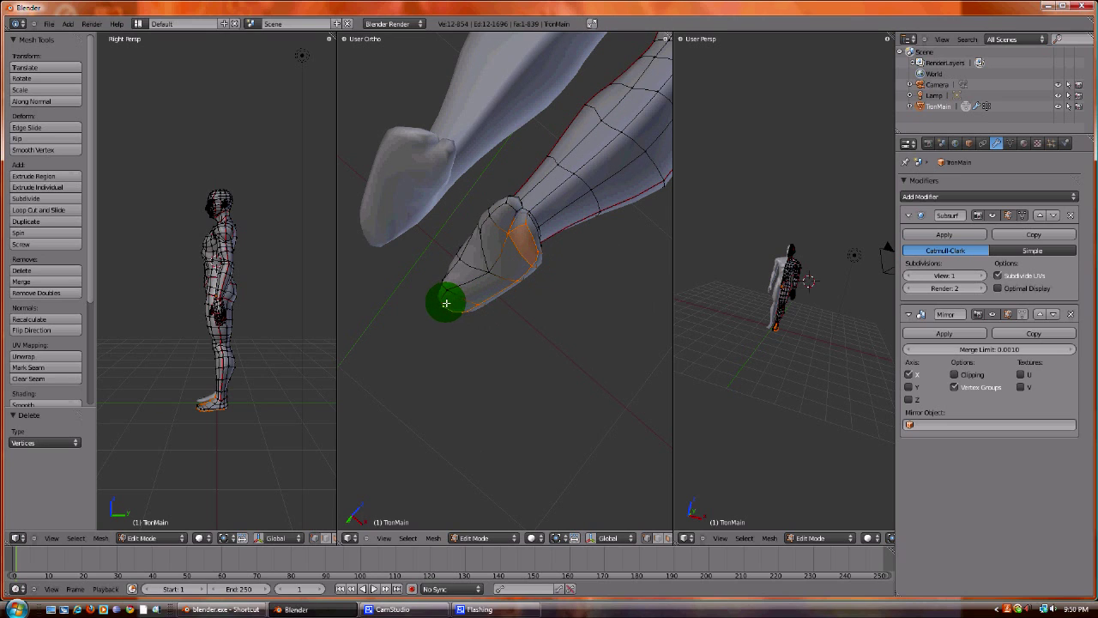
pyautogui.moveTo(446, 290); pyautogui.dragTo(454, 171, button='middle')
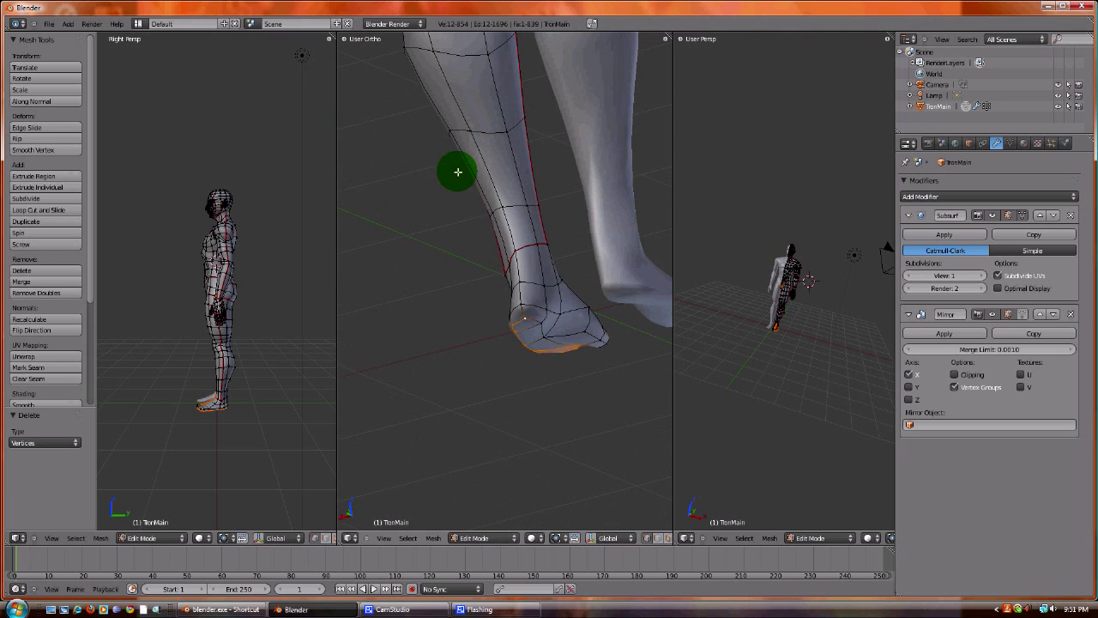
pyautogui.hotkey('ctrl', 'e')
pyautogui.click(513, 251)
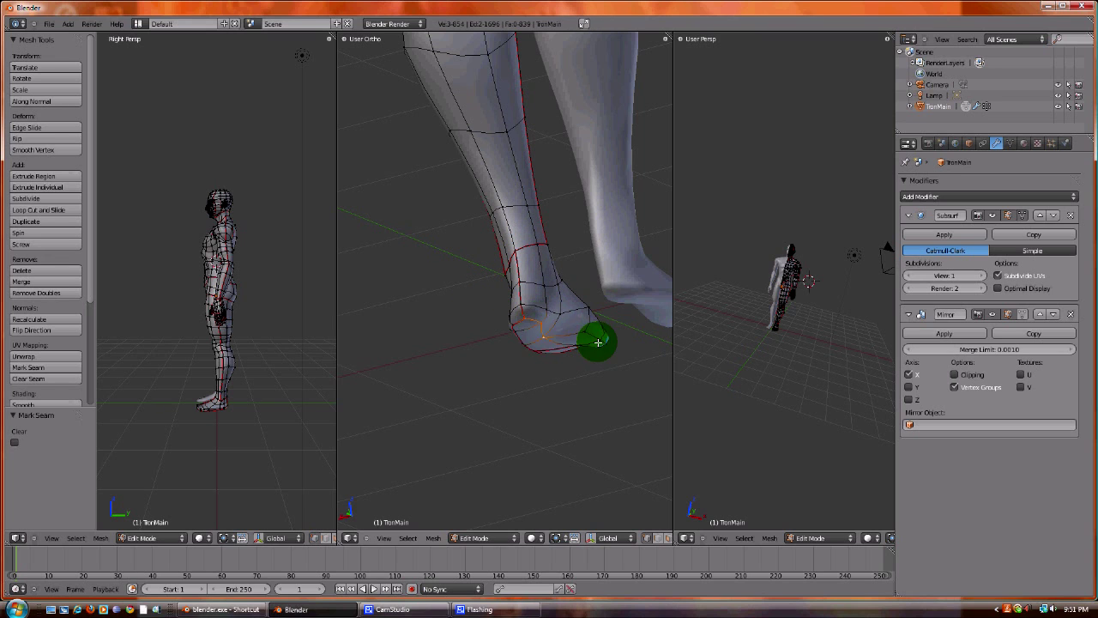
# Step: Add the toe vertex to the selection and mark the foot loop and toe edges as seams
pyautogui.moveTo(593, 336); pyautogui.dragTo(568, 283, button='middle')
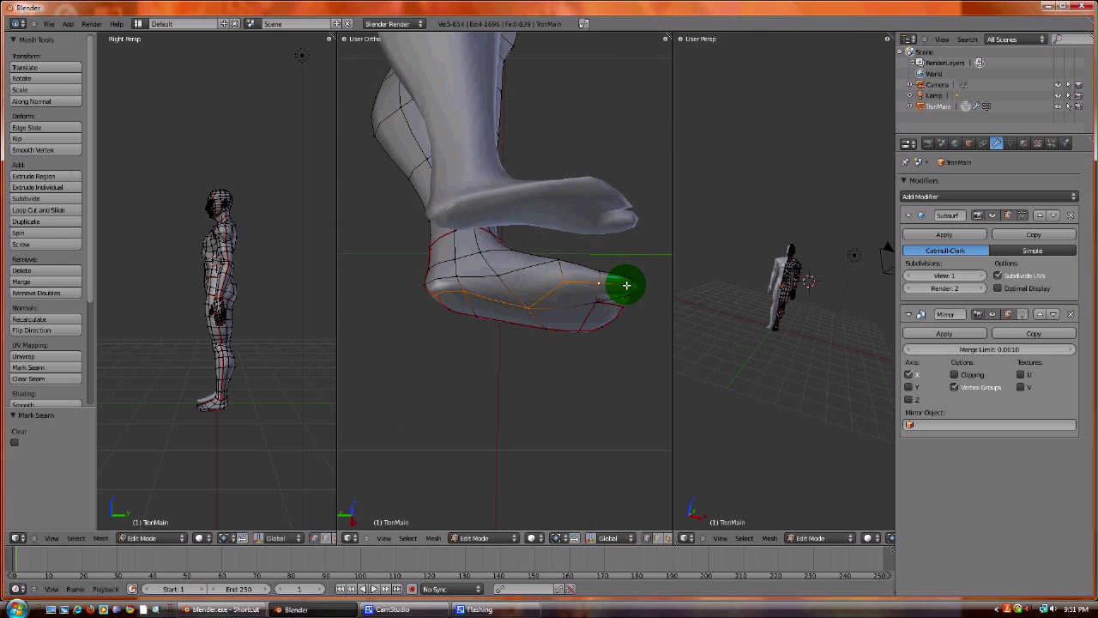
pyautogui.moveTo(653, 311); pyautogui.dragTo(578, 245, button='middle')
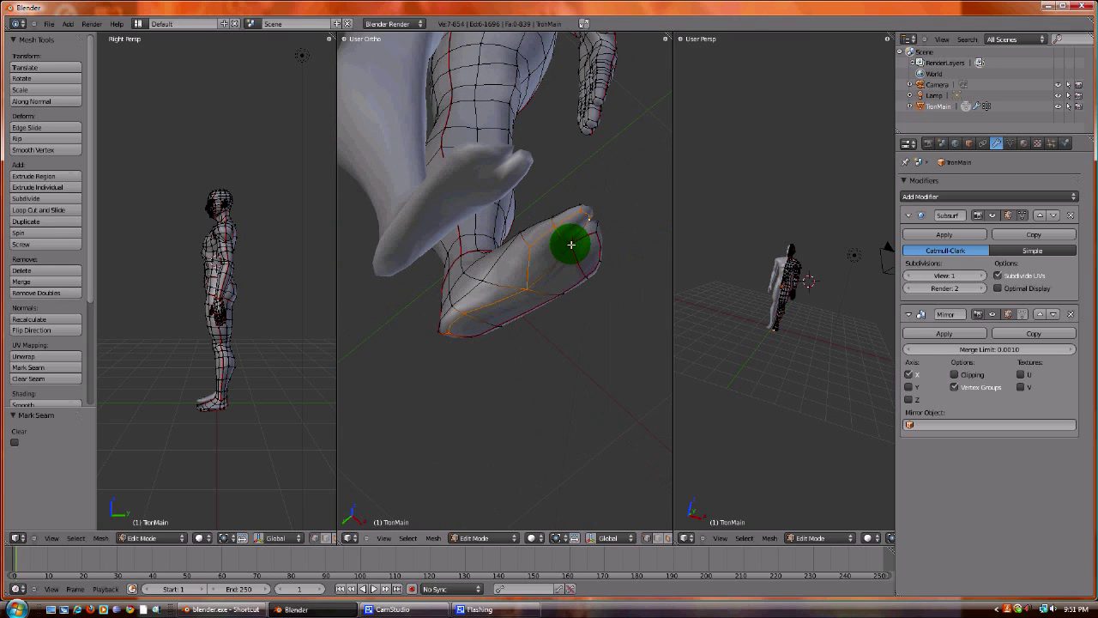
pyautogui.keyDown('shift'); pyautogui.rightClick(584, 246); pyautogui.keyUp('shift')
pyautogui.hotkey('ctrl', 'e')
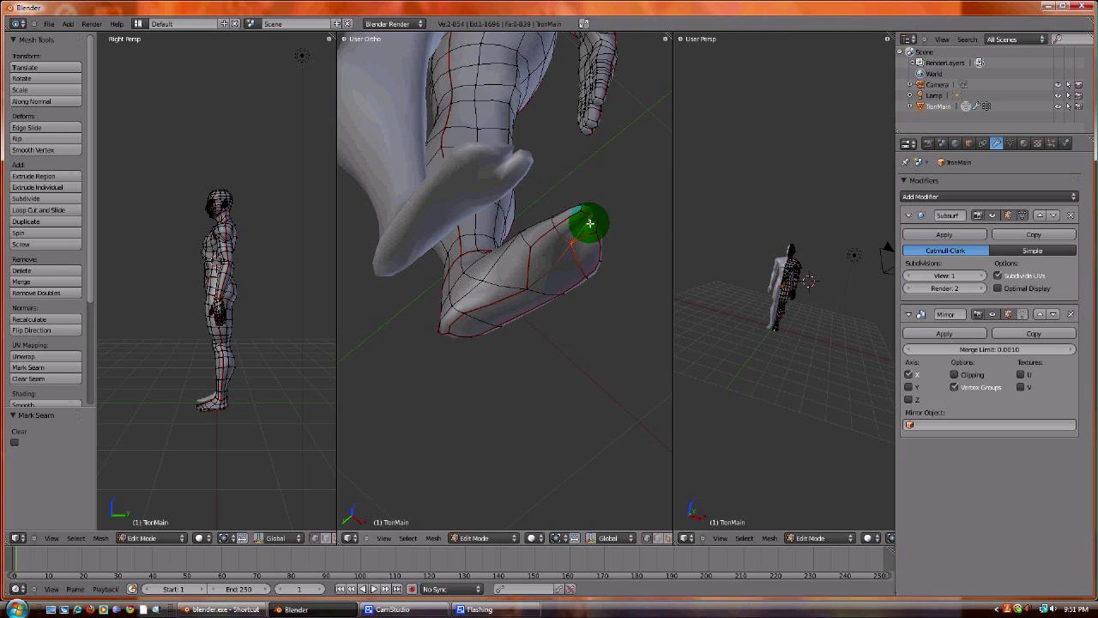
pyautogui.hotkey('ctrl', 'e')
pyautogui.click(593, 221)
# Step: Orbit around both feet to check the seam running along the sole to the toes
pyautogui.moveTo(612, 203); pyautogui.dragTo(465, 337, button='middle')
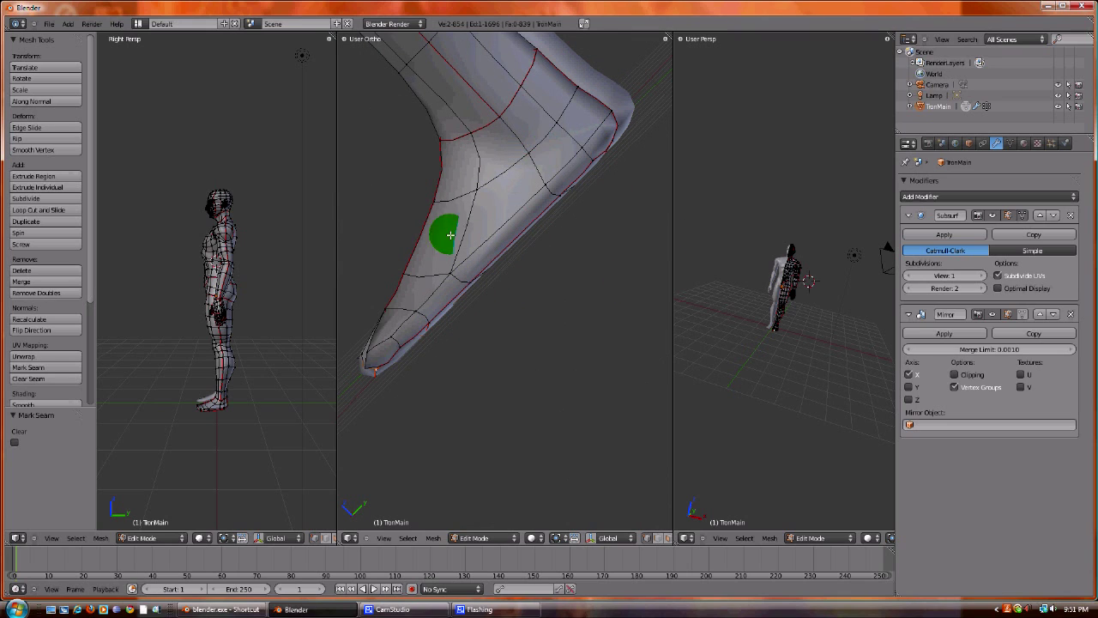
pyautogui.moveTo(453, 234); pyautogui.dragTo(498, 309, button='middle')
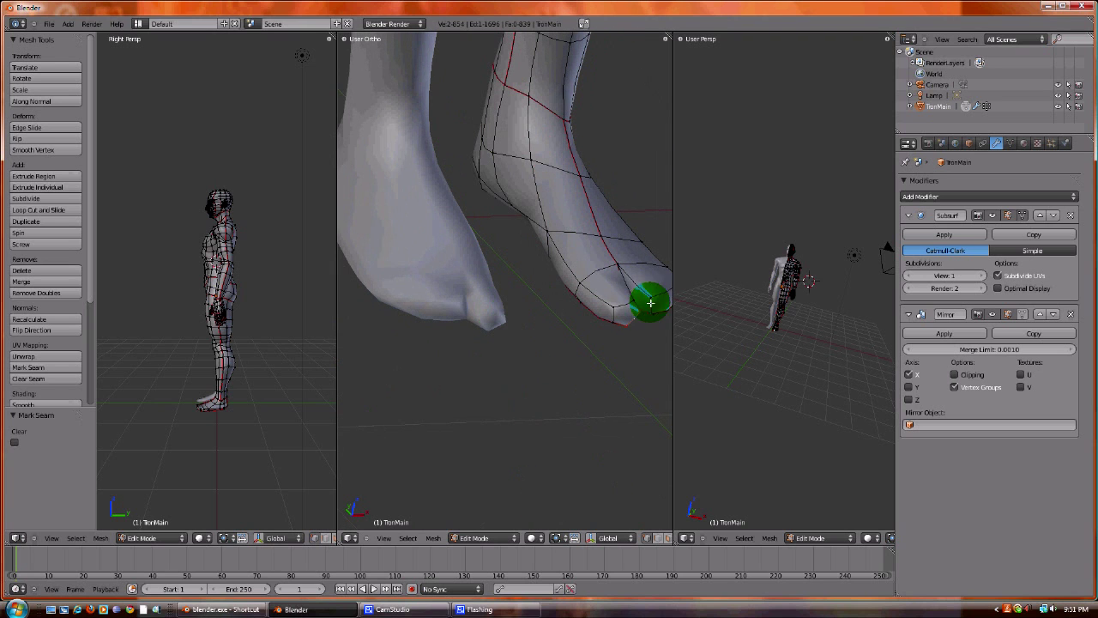
pyautogui.moveTo(642, 299); pyautogui.dragTo(507, 323, button='middle')
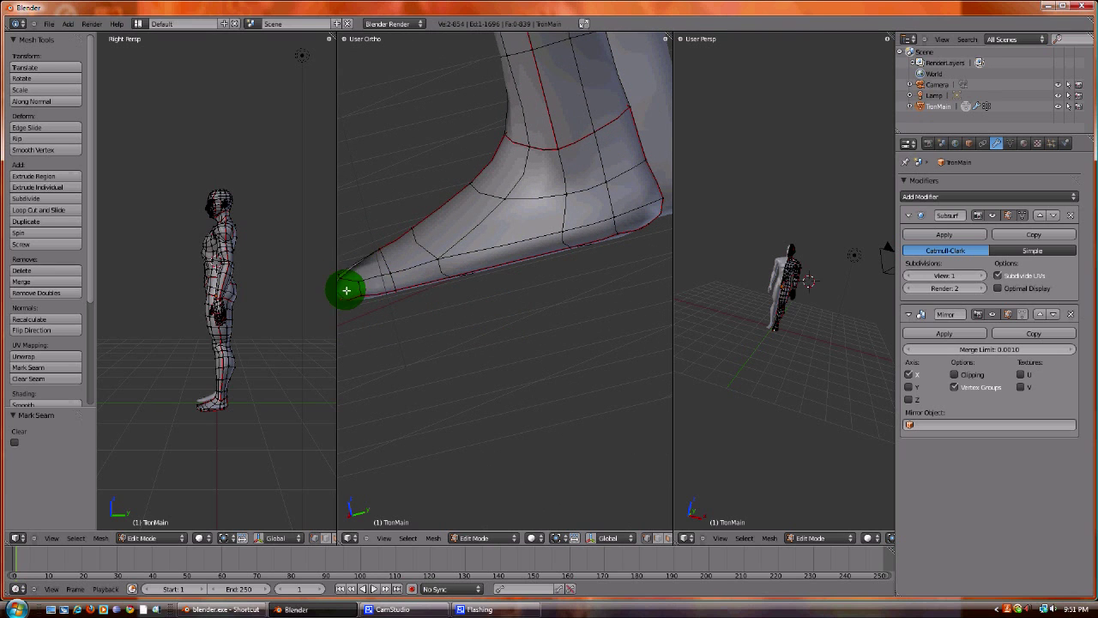
pyautogui.moveTo(346, 290); pyautogui.dragTo(613, 269, button='middle')
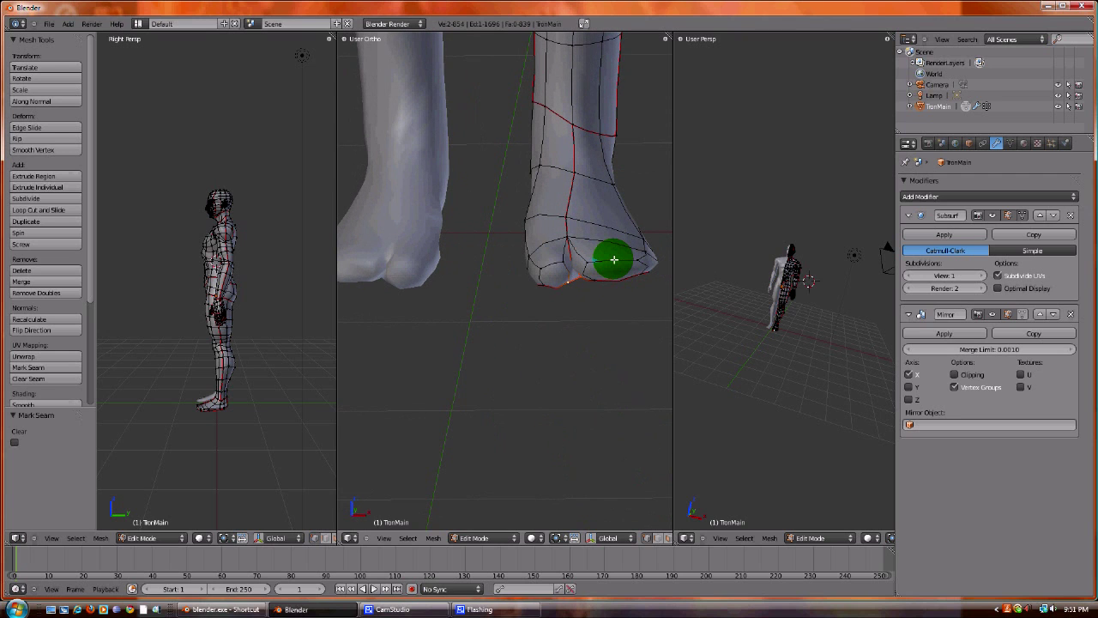
pyautogui.moveTo(602, 254); pyautogui.dragTo(562, 228, button='middle')
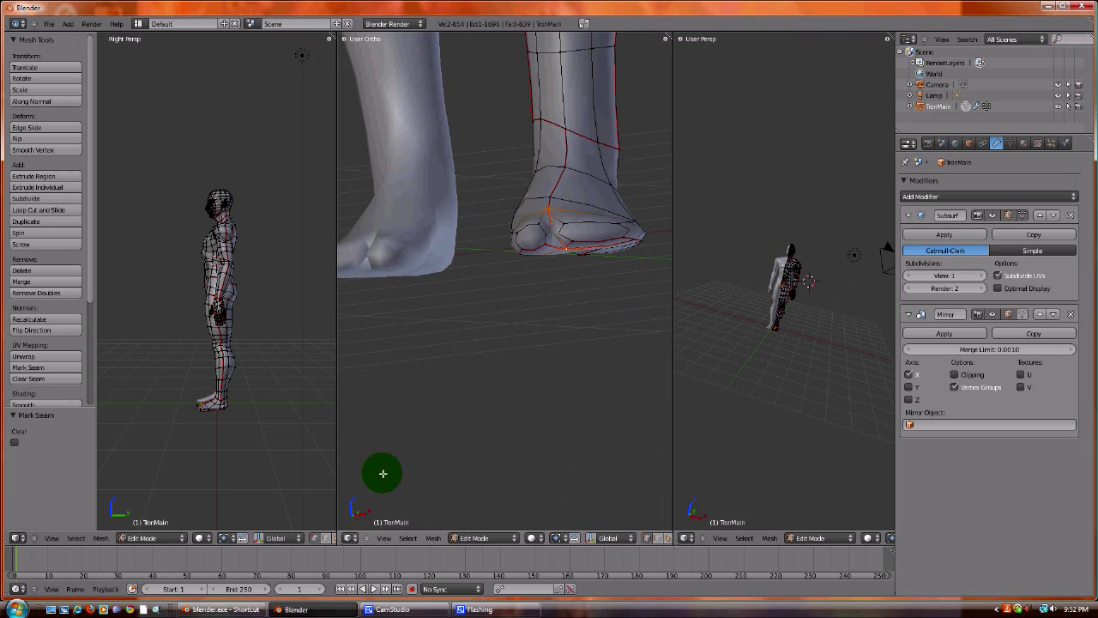
# Step: Clear the mistaken seam from the selected edges at the toe tip
pyautogui.hotkey('ctrl', 'e')
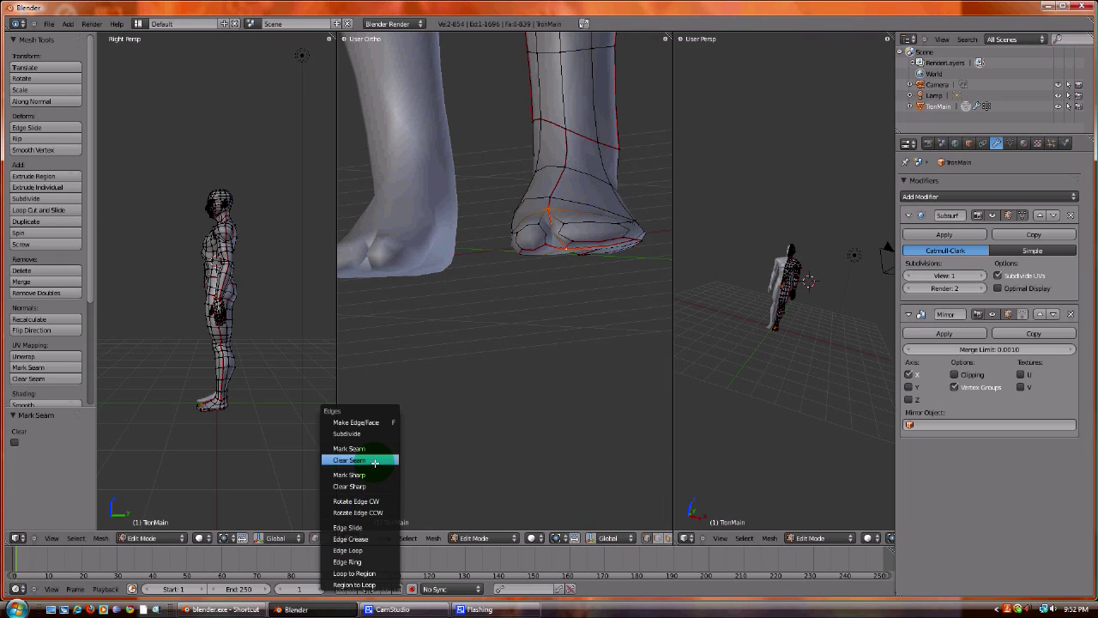
pyautogui.click(375, 461)
pyautogui.moveTo(608, 212); pyautogui.dragTo(632, 336, button='middle')
pyautogui.moveTo(558, 311); pyautogui.dragTo(568, 239, button='middle')
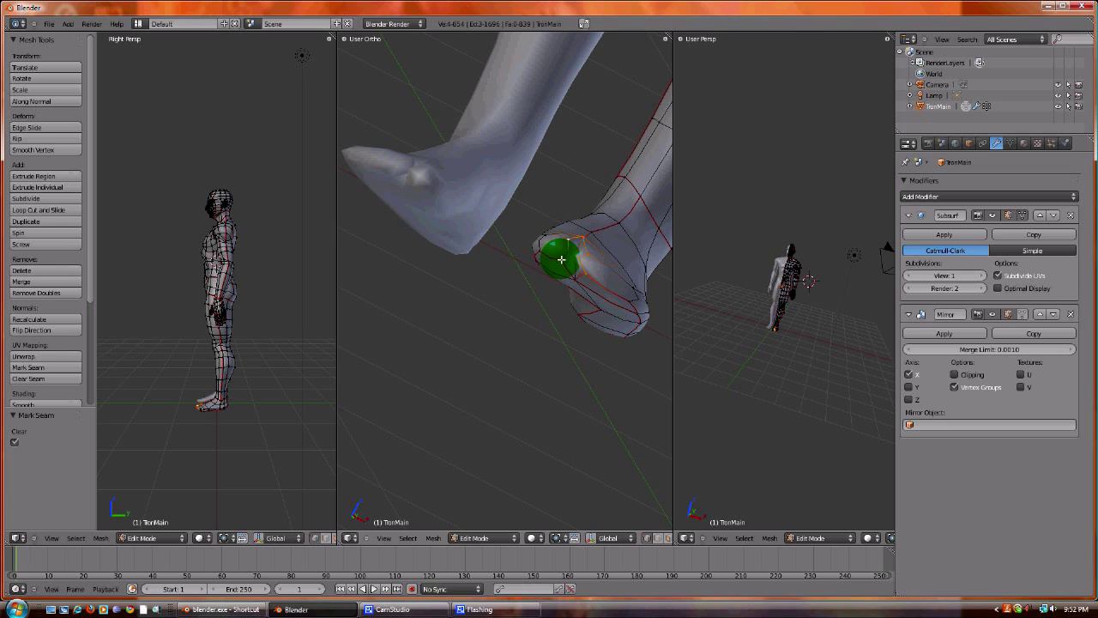
pyautogui.moveTo(561, 260)
pyautogui.mouseDown(button='middle')
pyautogui.moveTo(567, 214)
pyautogui.moveTo(560, 273)
pyautogui.mouseUp(button='middle')
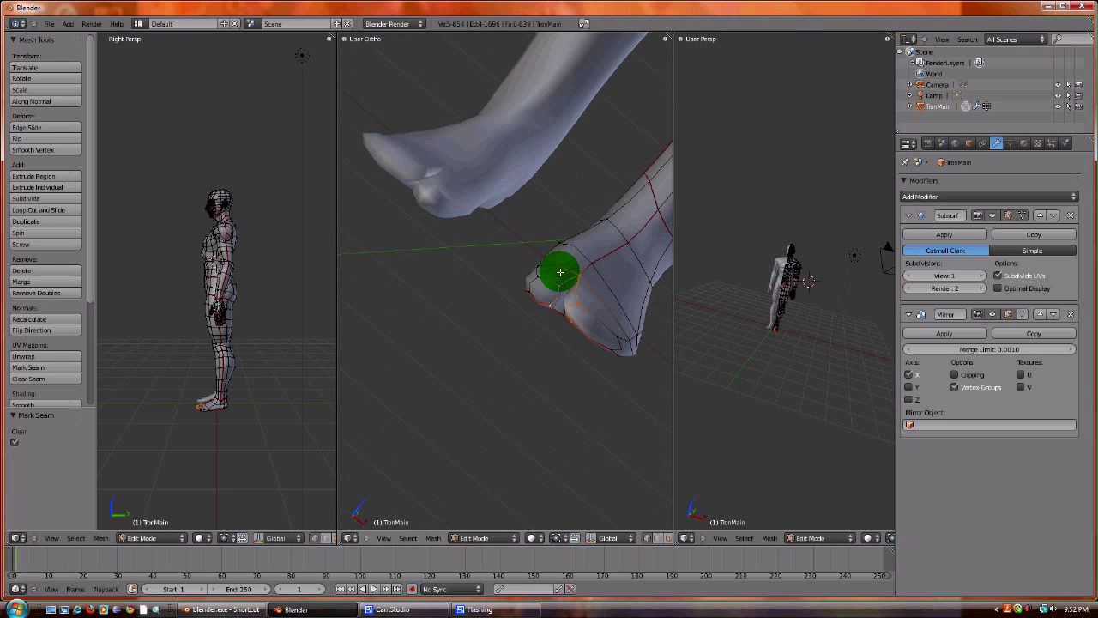
# Step: Undo the accidental extrusion and mark the toe-tip edges as a seam
pyautogui.press('e')
pyautogui.press('z')
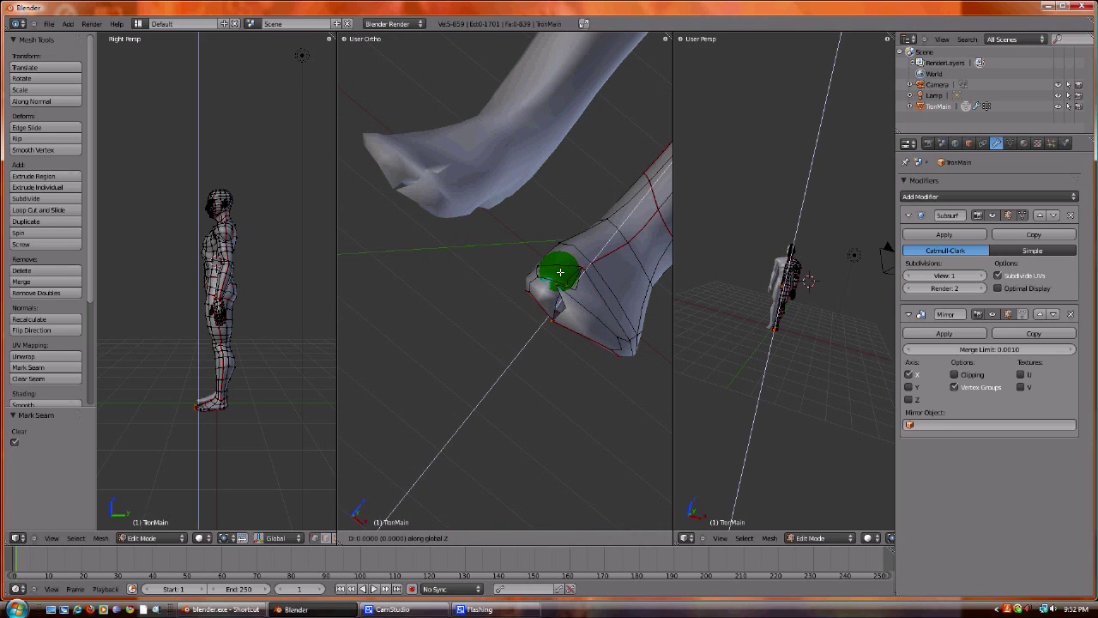
pyautogui.press('Escape')
pyautogui.hotkey('ctrl', 'z')
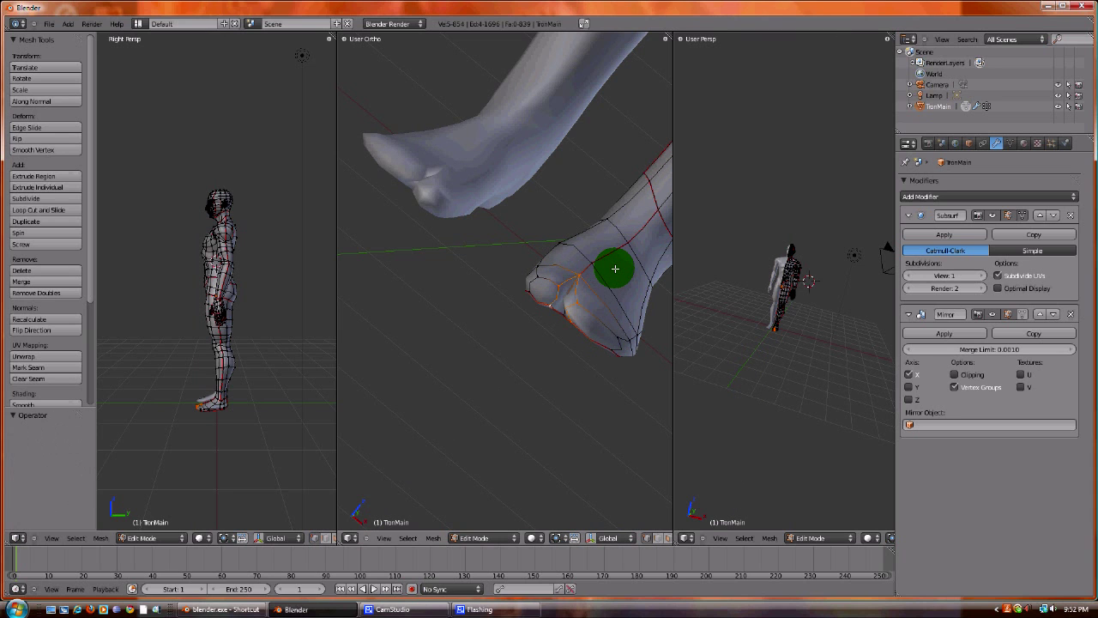
pyautogui.hotkey('ctrl', 'e')
pyautogui.click(615, 268)
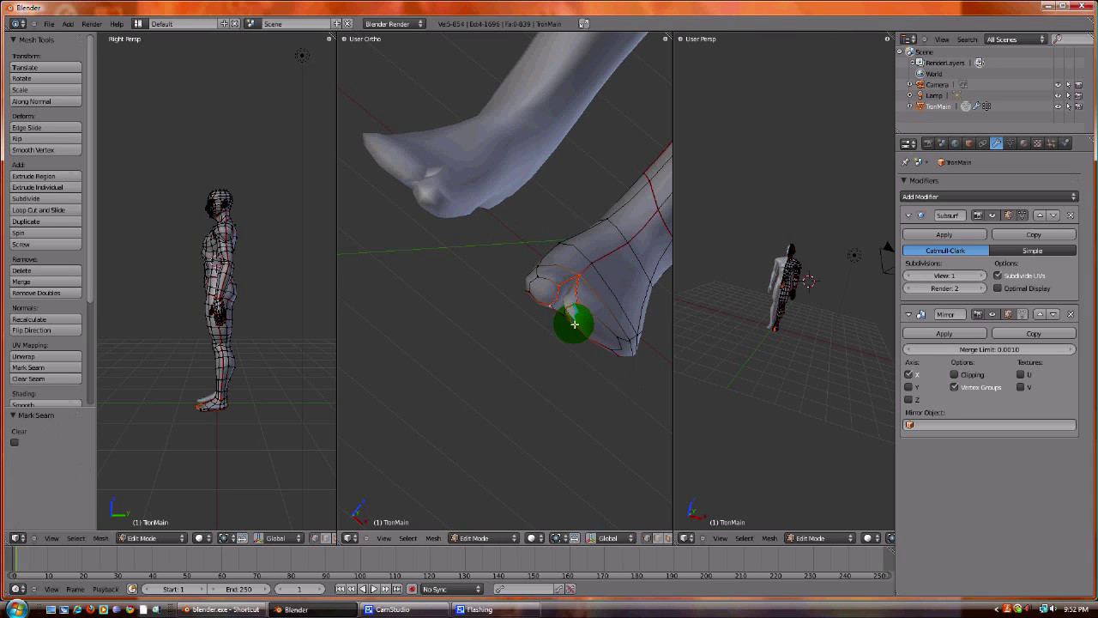
pyautogui.moveTo(574, 324); pyautogui.dragTo(554, 292, button='middle')
# Step: Zoom out to show the whole mirrored body with its seams and bring up the save browser
pyautogui.scroll(5, 505, 261)
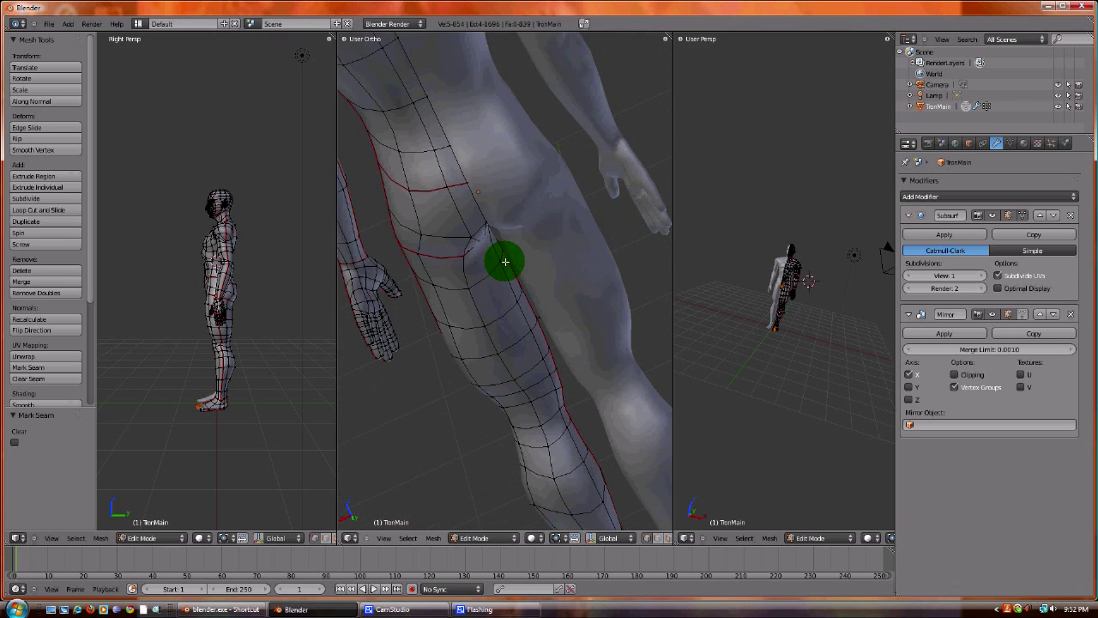
pyautogui.scroll(-5, 505, 262)
pyautogui.moveTo(561, 333); pyautogui.dragTo(524, 285, button='middle')
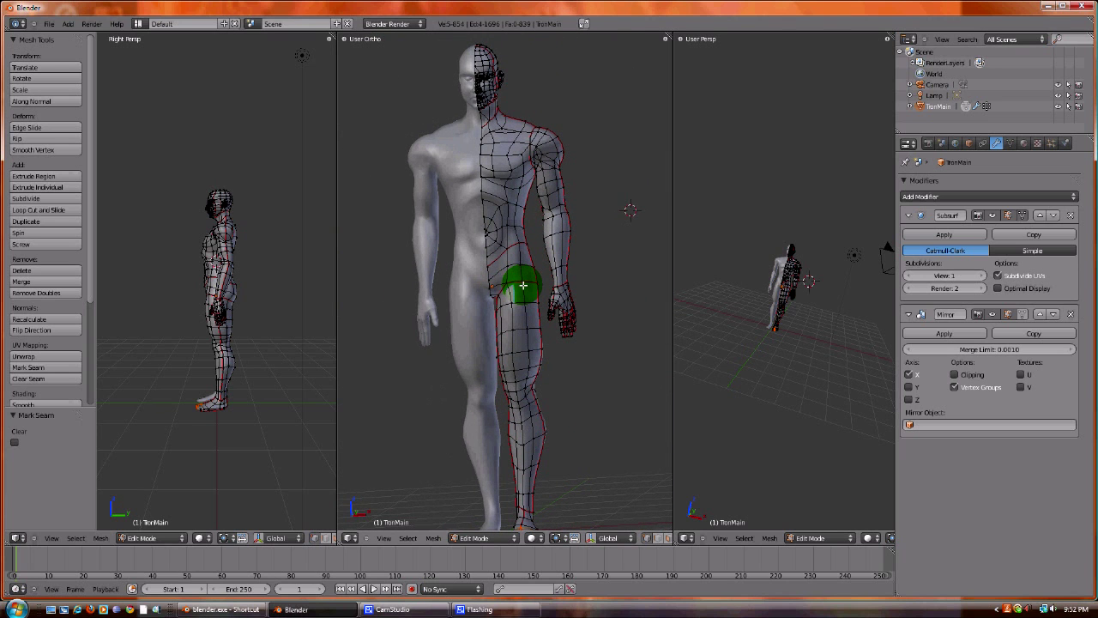
pyautogui.scroll(-2, 523, 285)
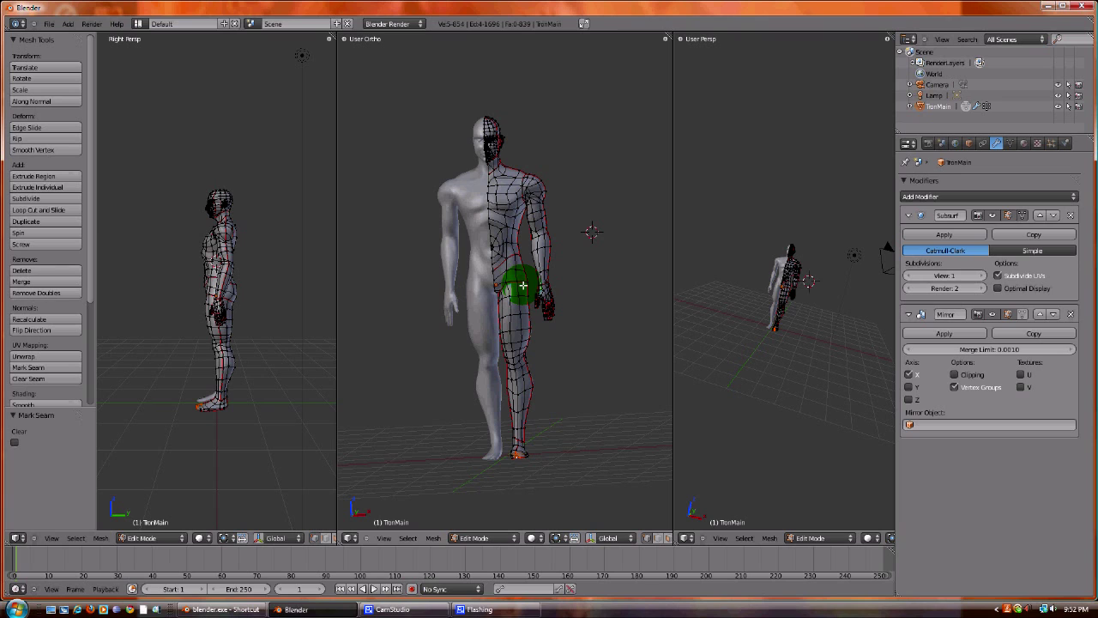
pyautogui.hotkey('ctrl', 's')
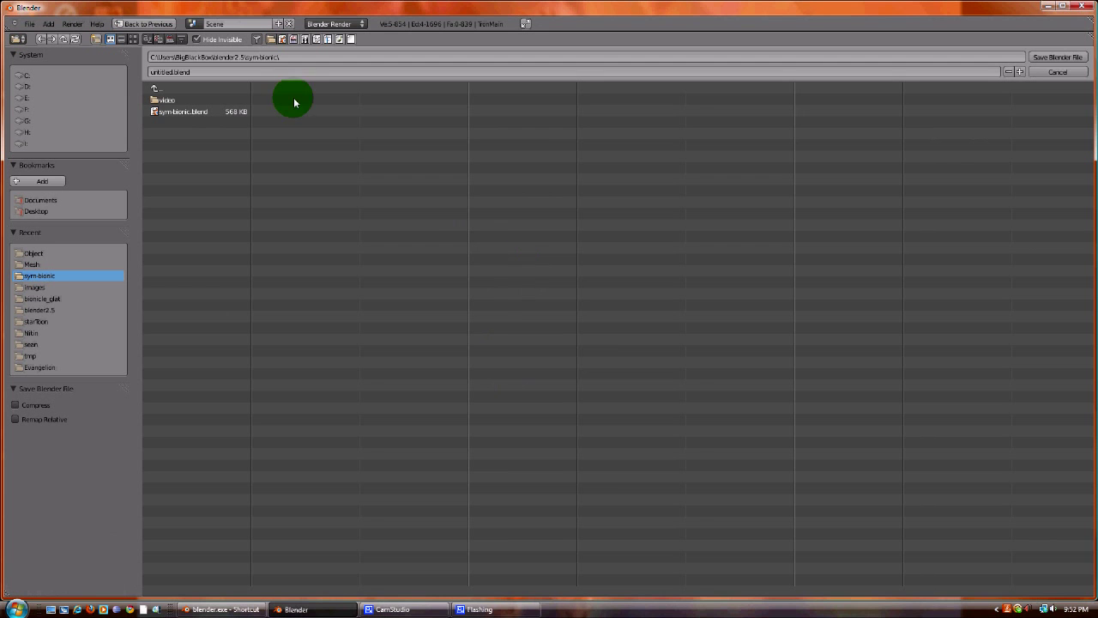
# Step: Start editing the untitled.blend file name in the sym-bionic save browser
pyautogui.click(171, 73)
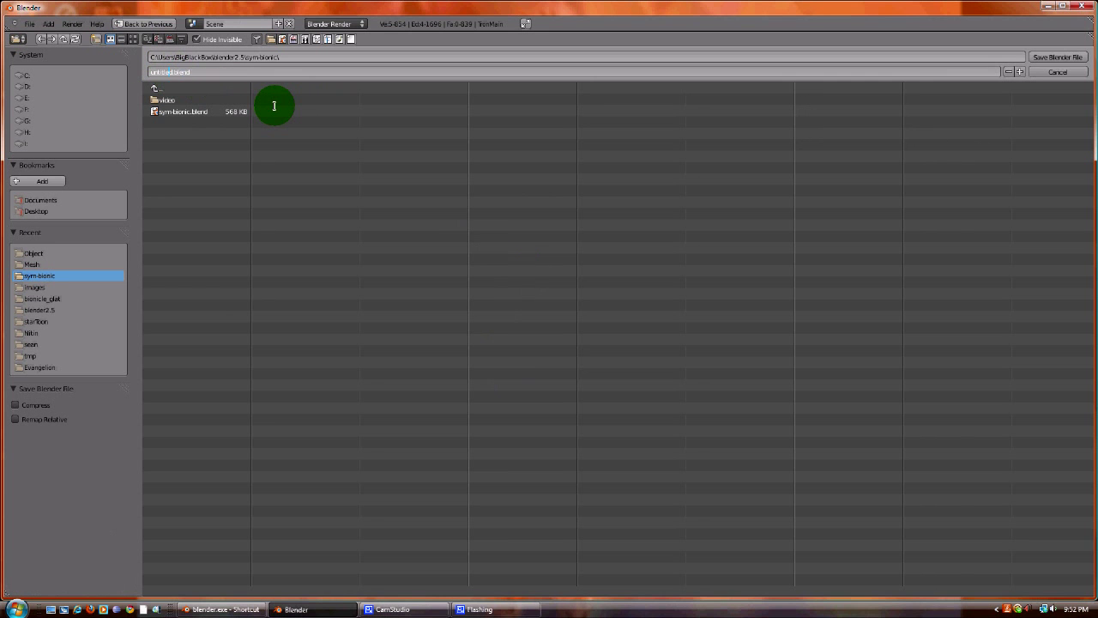